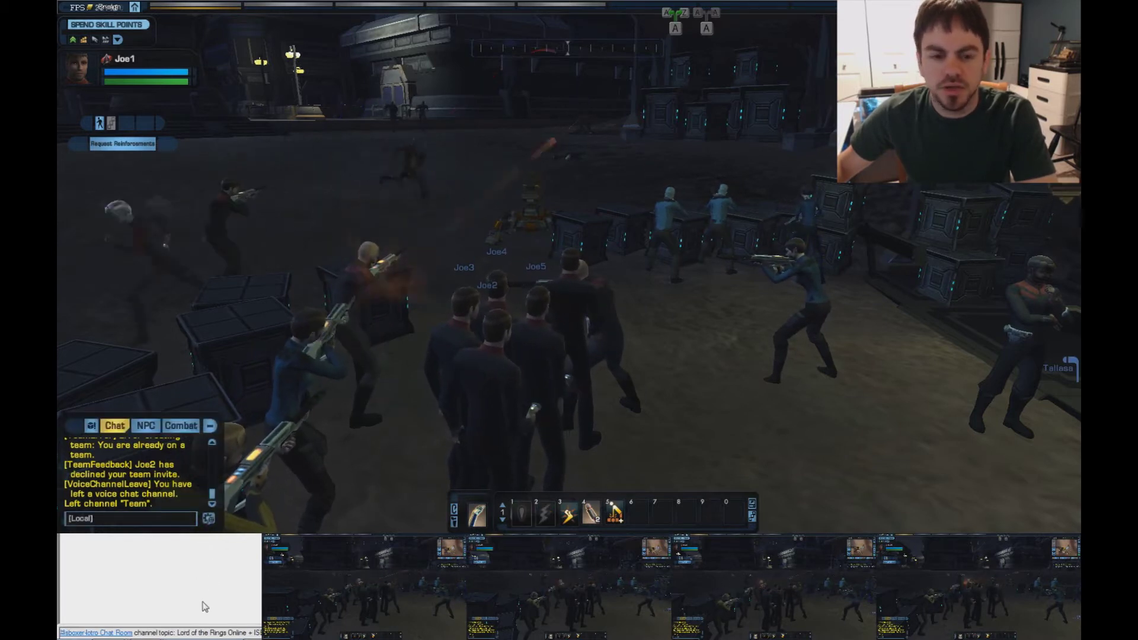
Step: Switch to the ISBoxer Toolkit and show the Star Trek Online QSW 41 macro set under the Cryptic Studios game helper
key(alt+Tab)
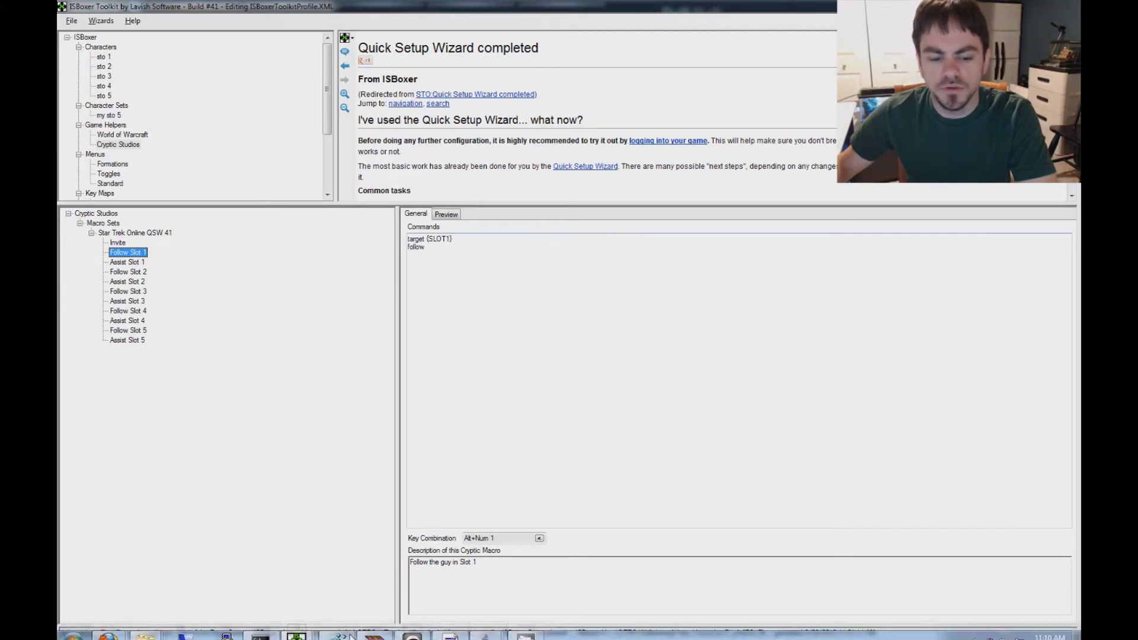
click(298, 630)
click(211, 276)
click(89, 37)
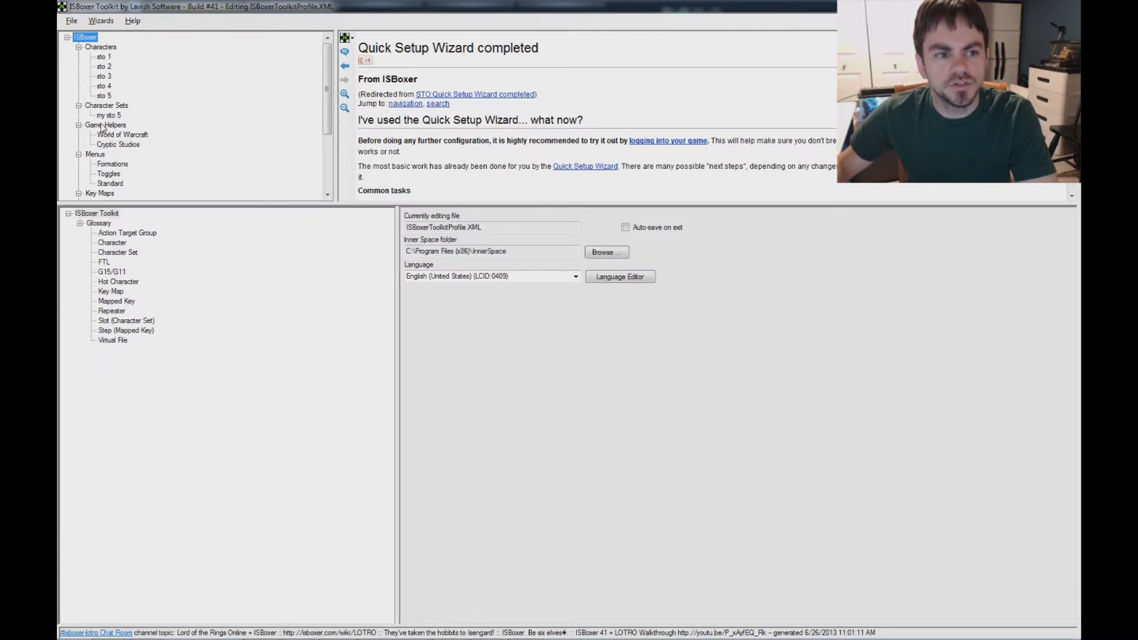
click(104, 125)
click(126, 145)
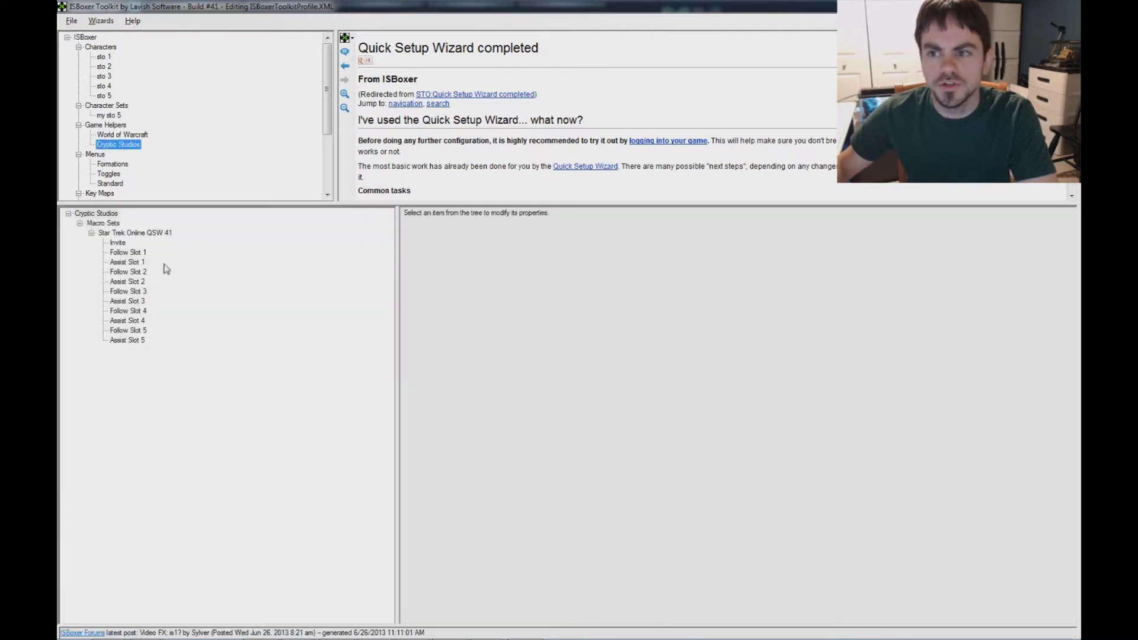
click(141, 235)
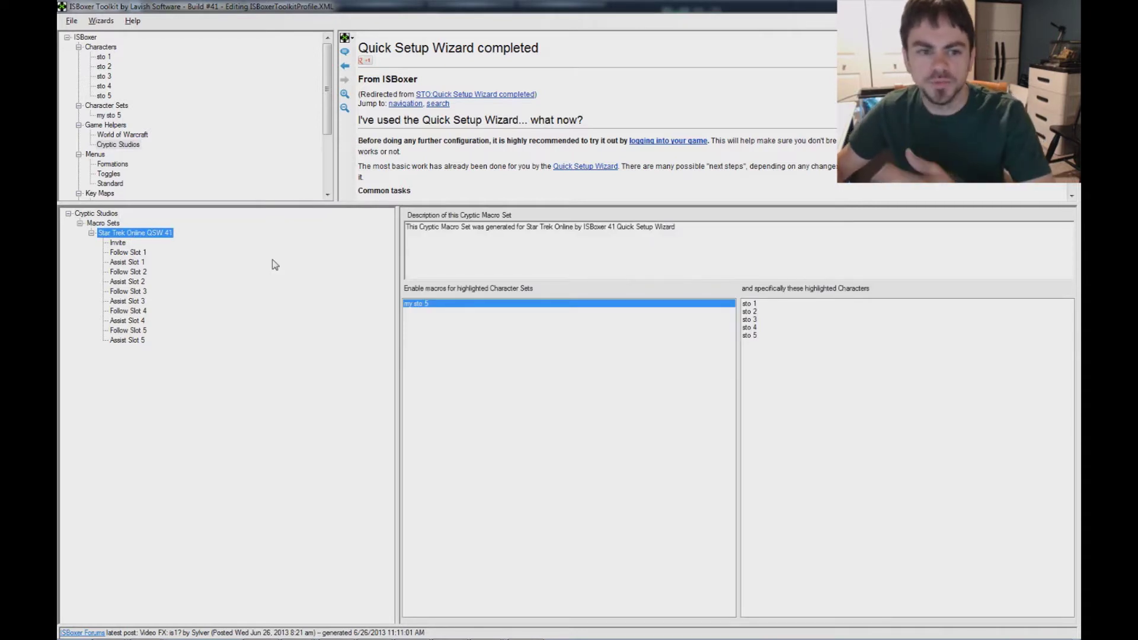
Step: In the open Quick Setup Wizard window, compare the per-character target button option with the per-Character Targeting Macros option, leaving the macros option chosen
mouse_move(300, 629)
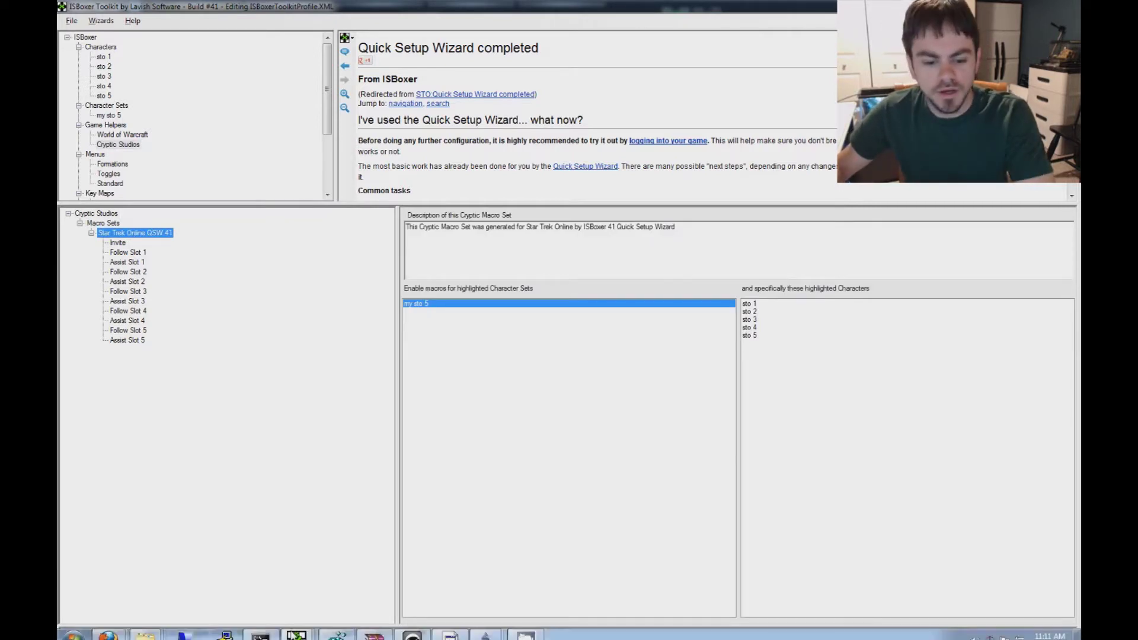
click(390, 577)
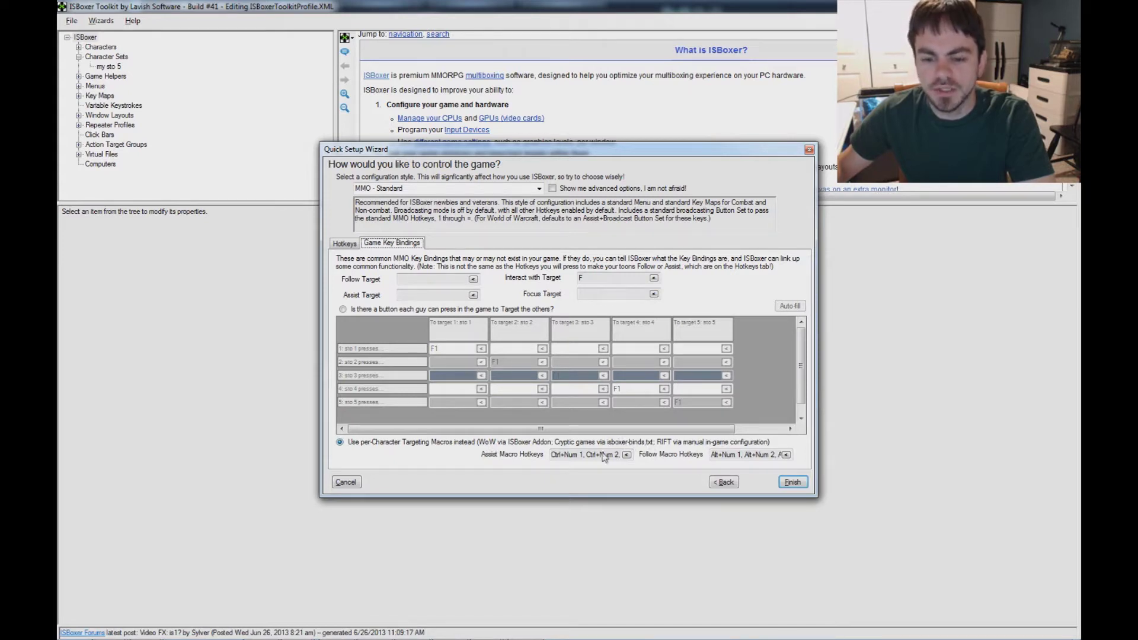
click(343, 310)
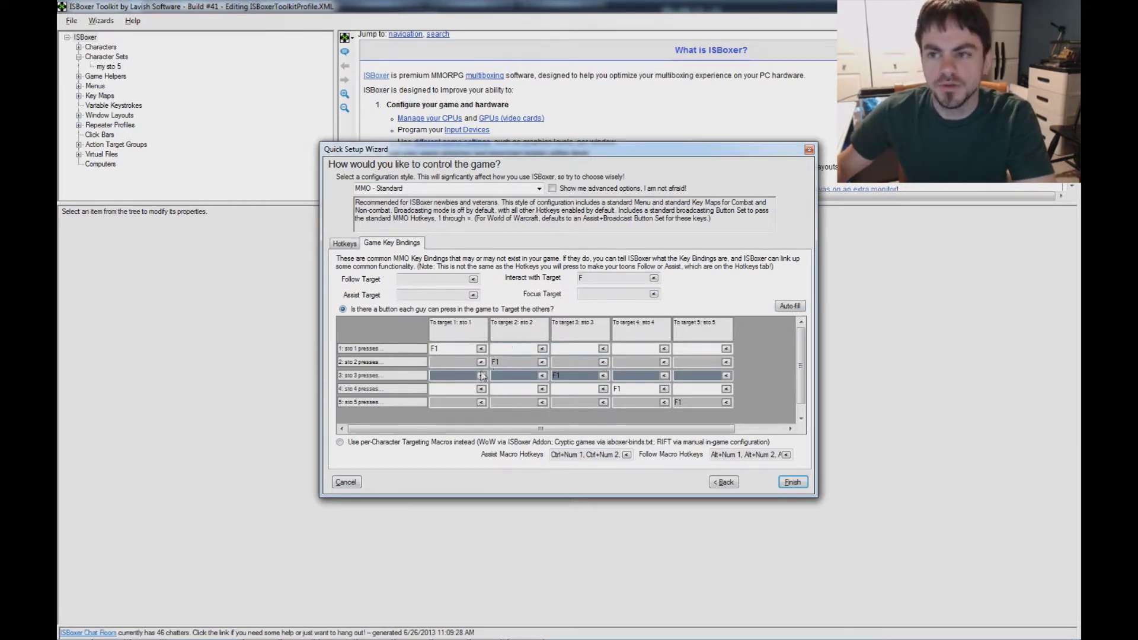
click(341, 443)
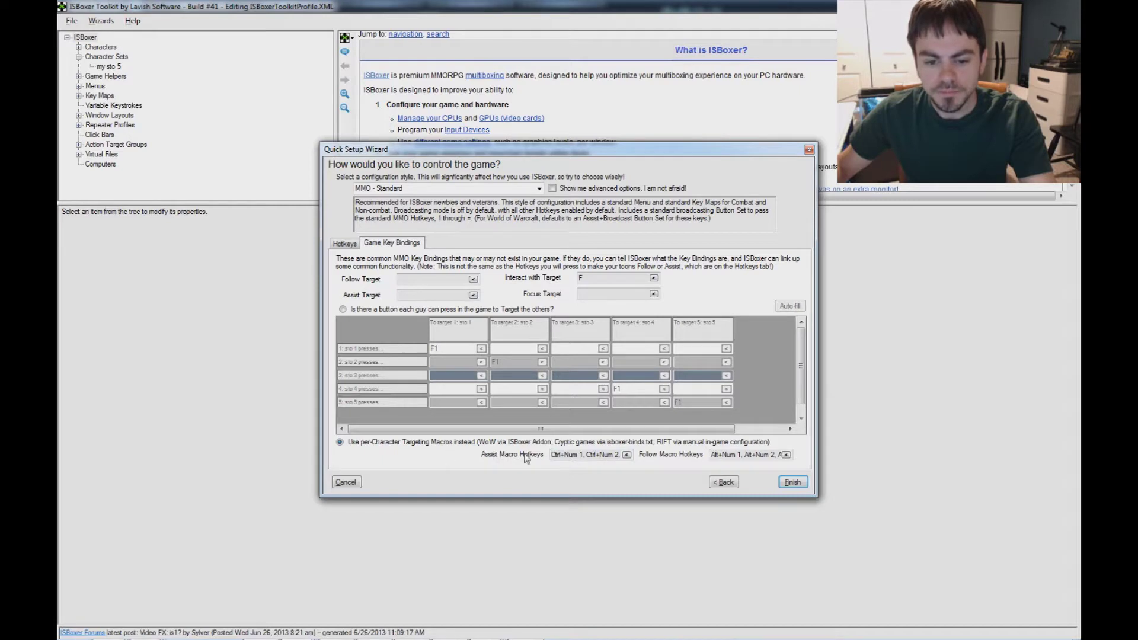
Step: Review the wizard's Assist Macro hotkey list without changing it, and look at the Follow Macro hotkeys
click(626, 455)
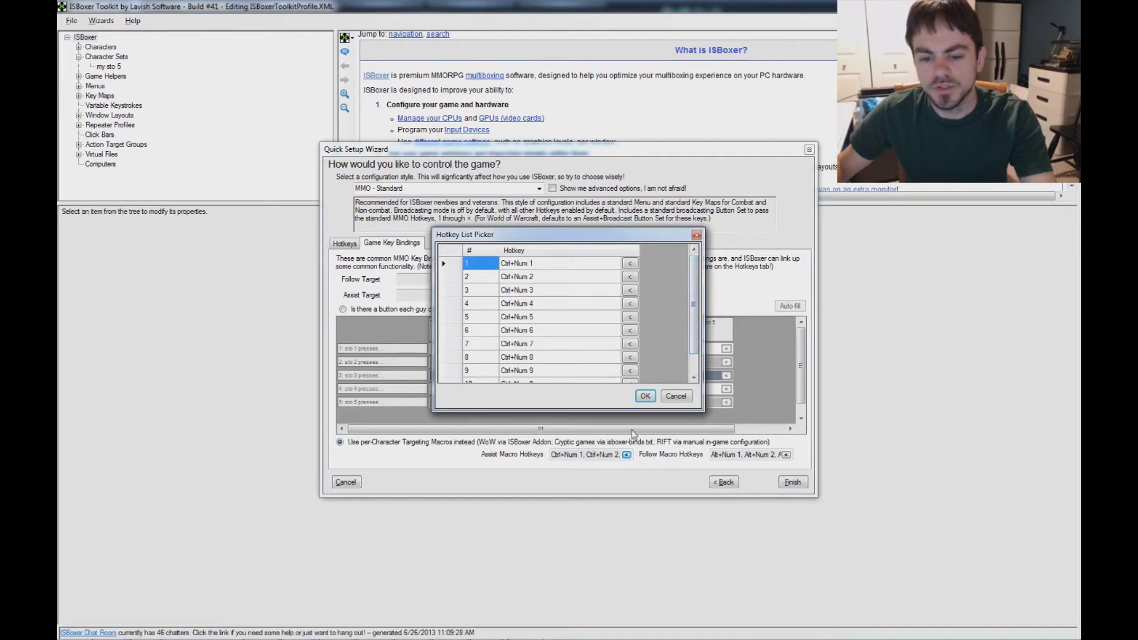
click(680, 399)
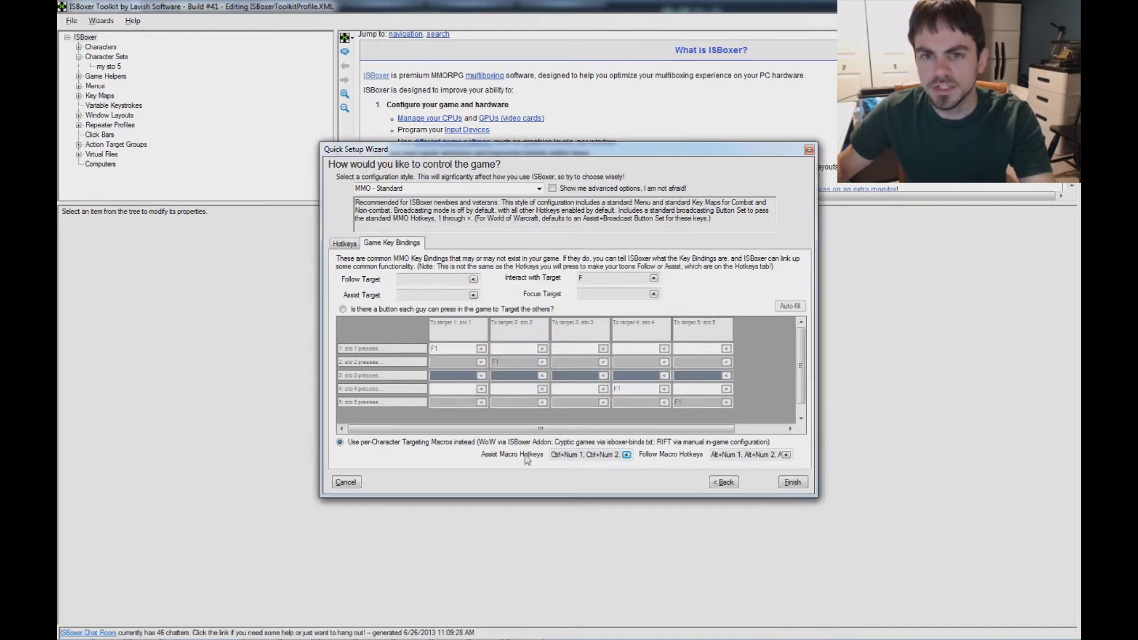
click(626, 455)
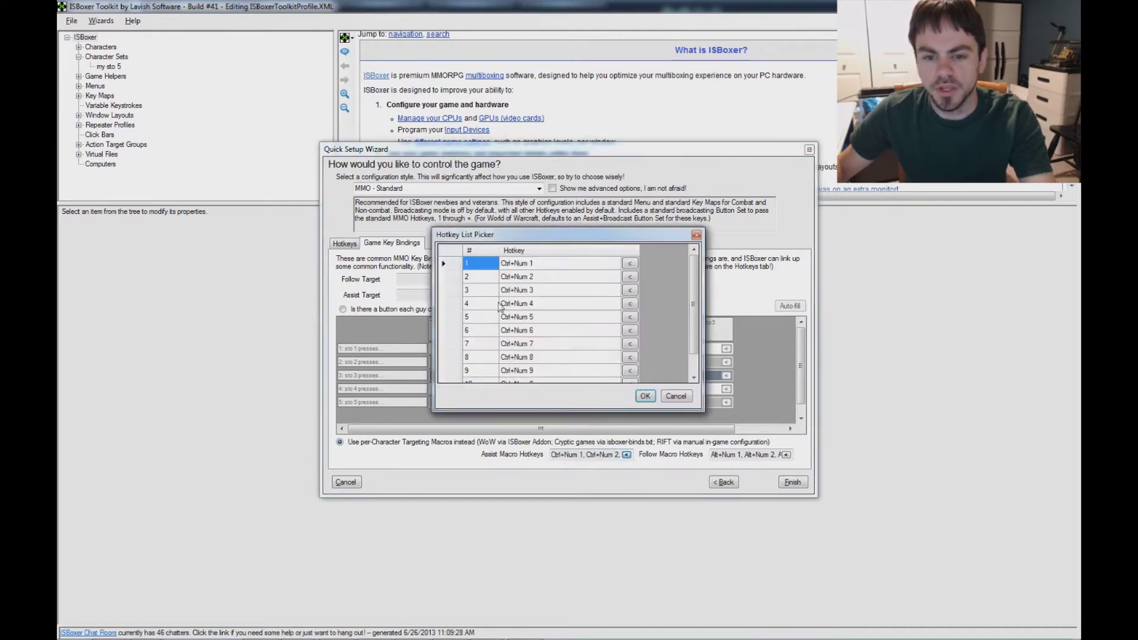
click(475, 280)
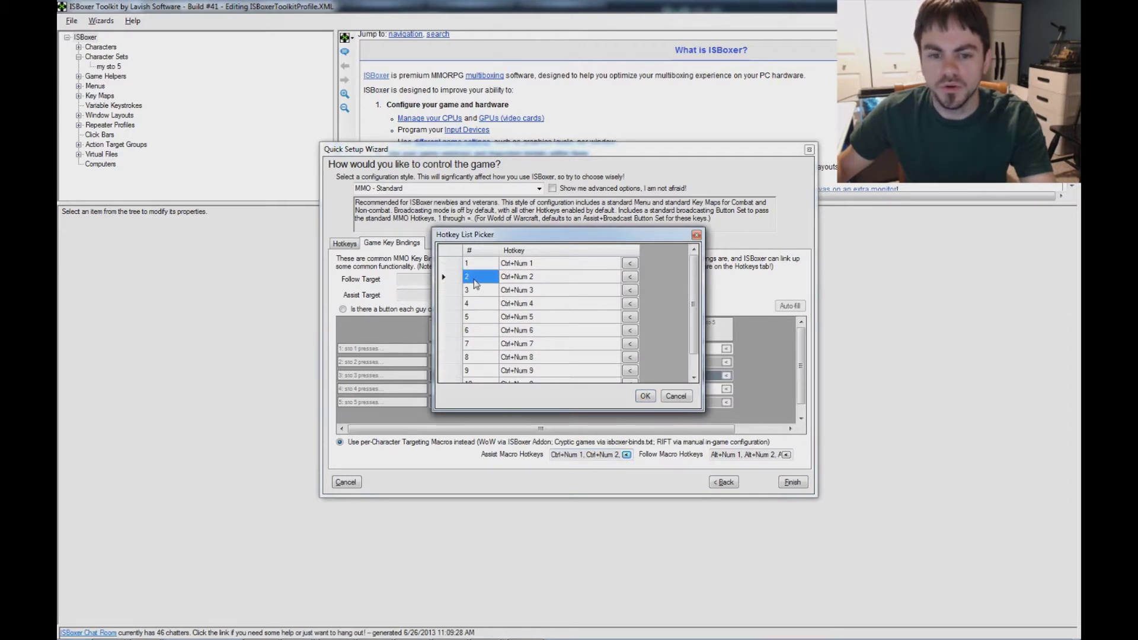
click(674, 397)
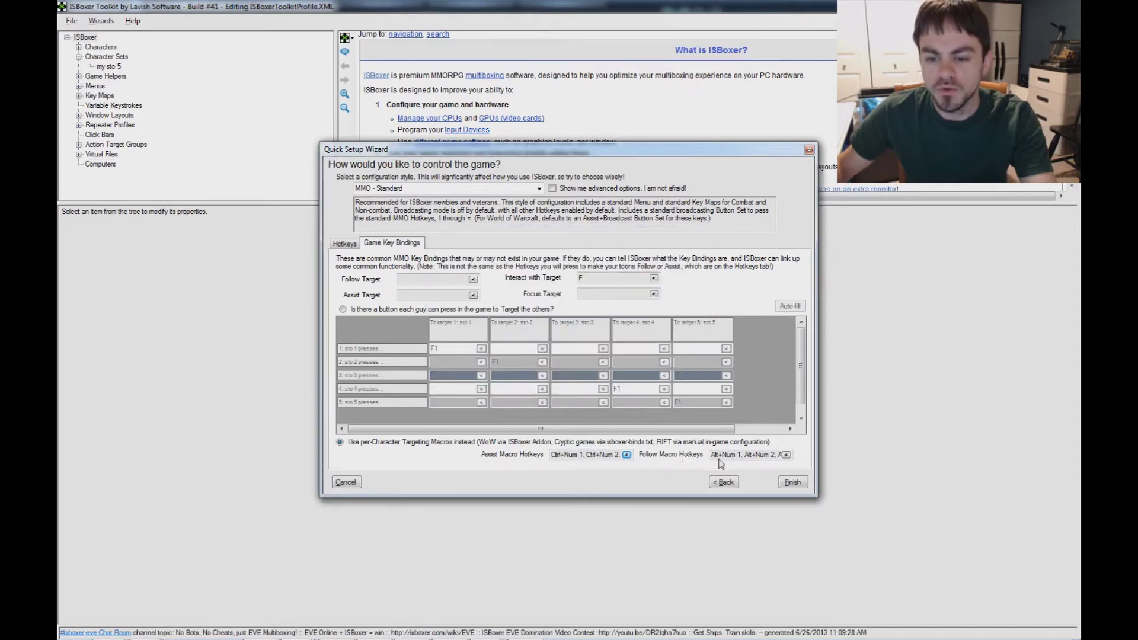
drag(719, 455, 741, 455)
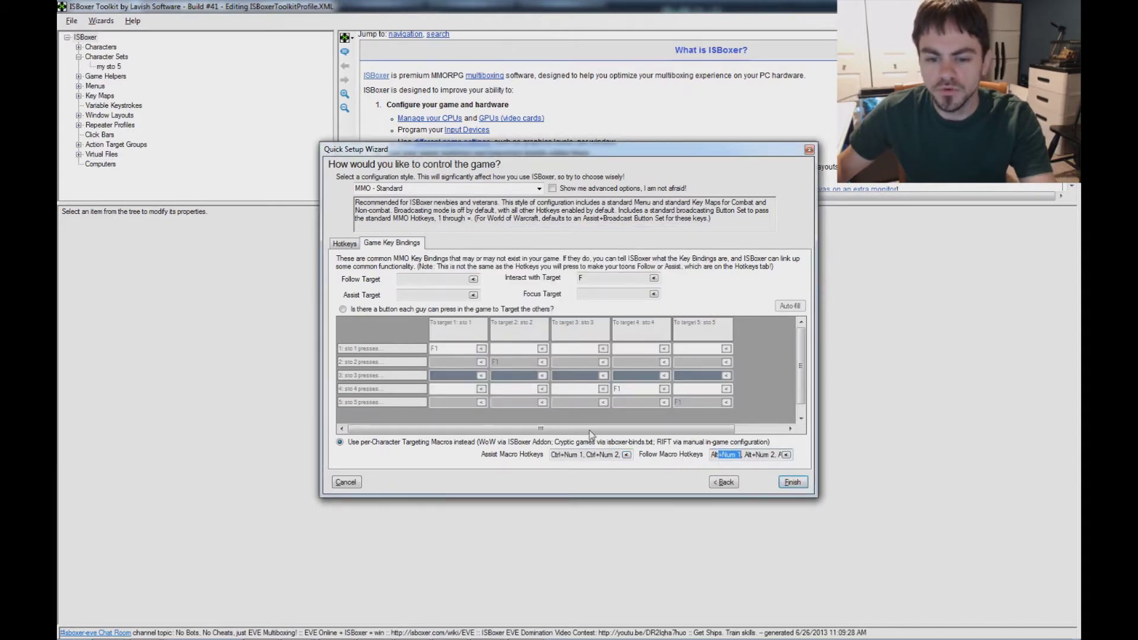
Step: Return to the toolkit window with the completed profile and inspect the commands and key combinations of the Follow Slot 1 and Assist Slot 1 macros
mouse_move(294, 637)
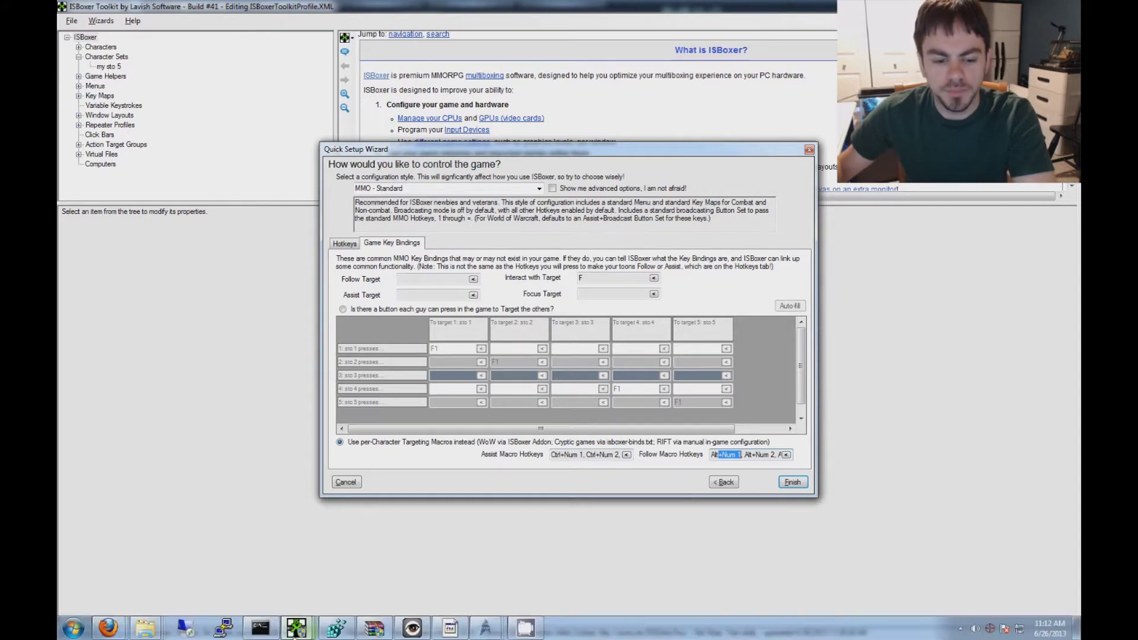
click(181, 572)
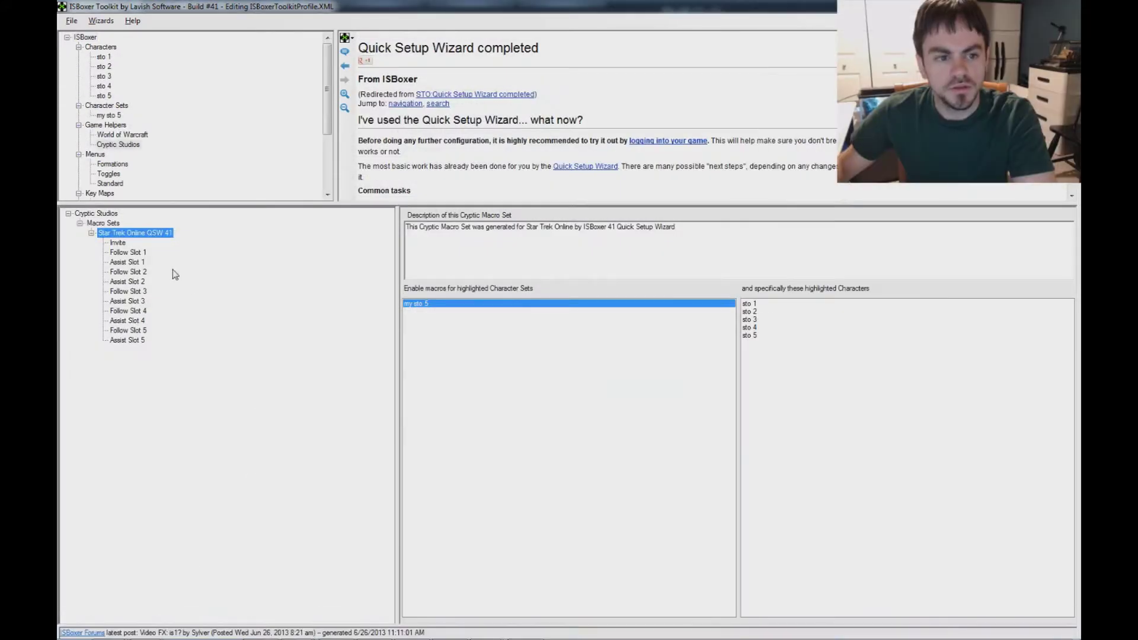
click(143, 254)
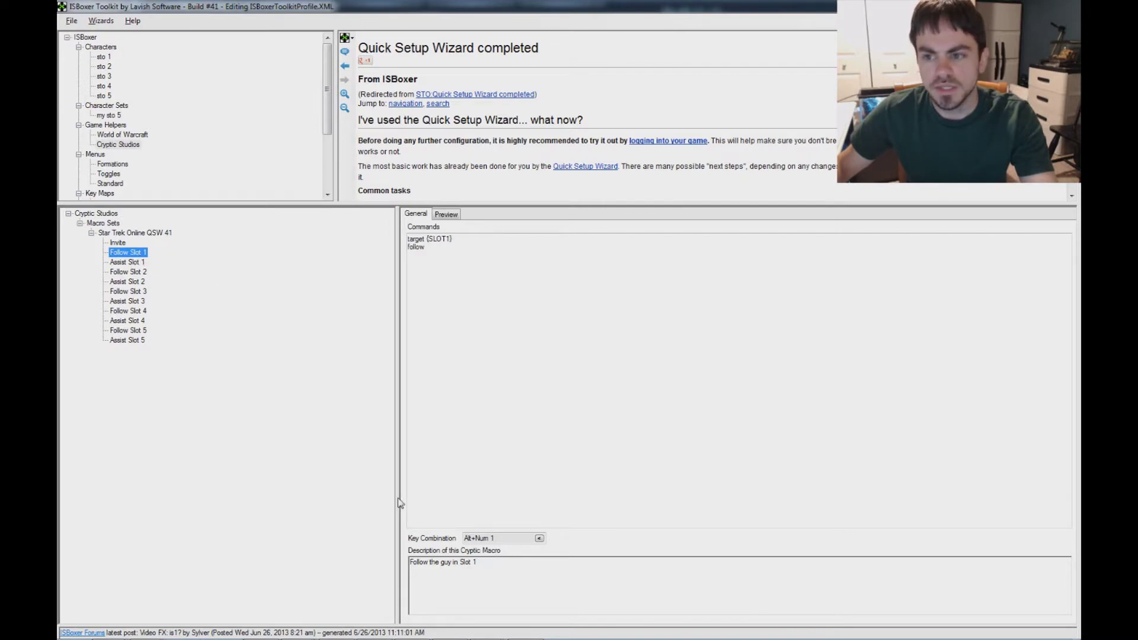
click(505, 538)
click(470, 325)
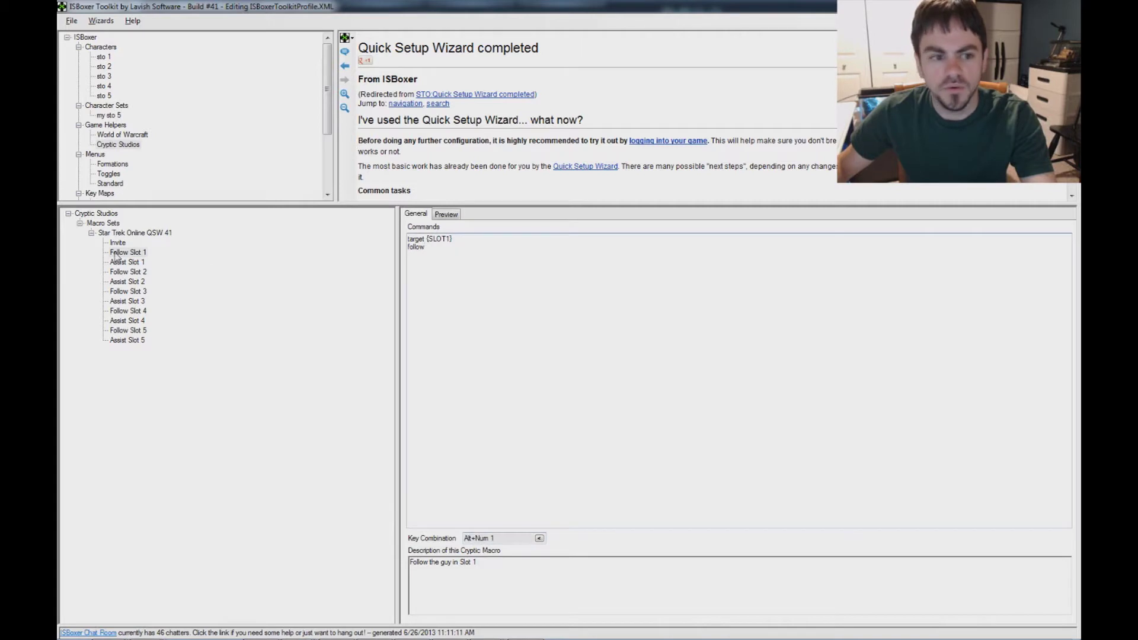
click(129, 262)
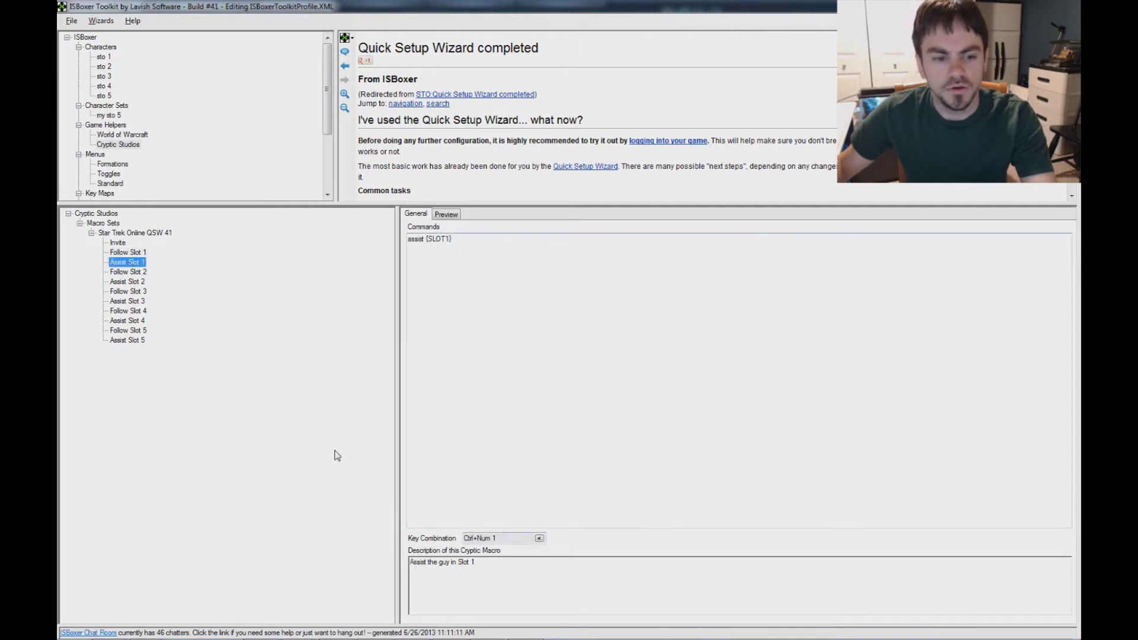
click(510, 540)
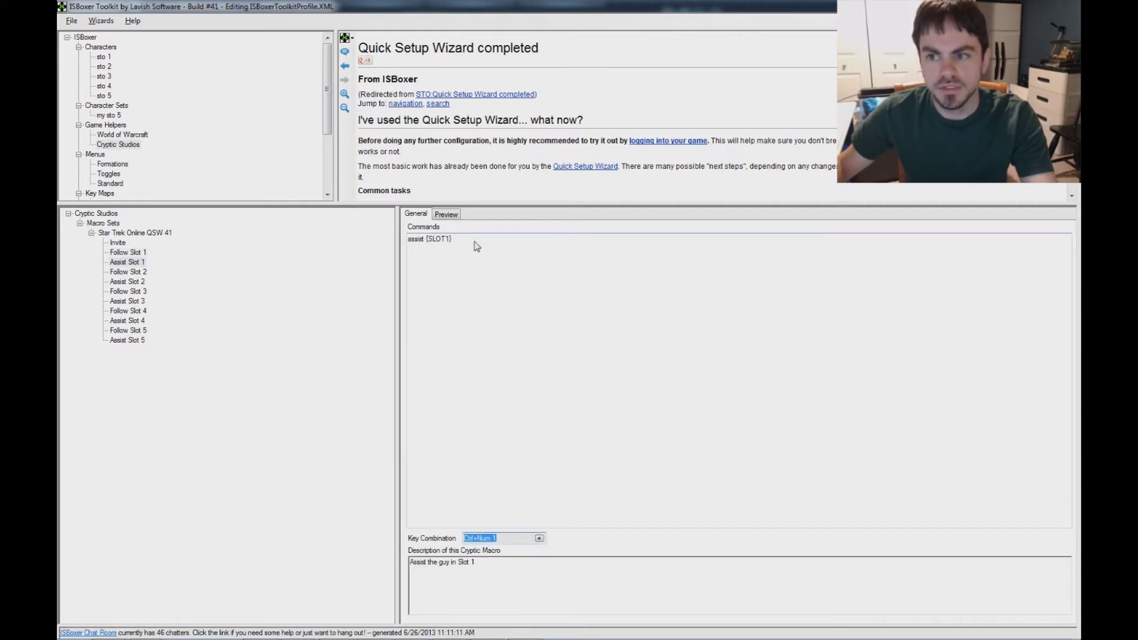
Step: Look through the remaining Follow and Assist macros from Follow Slot 2 to Assist Slot 5
click(126, 272)
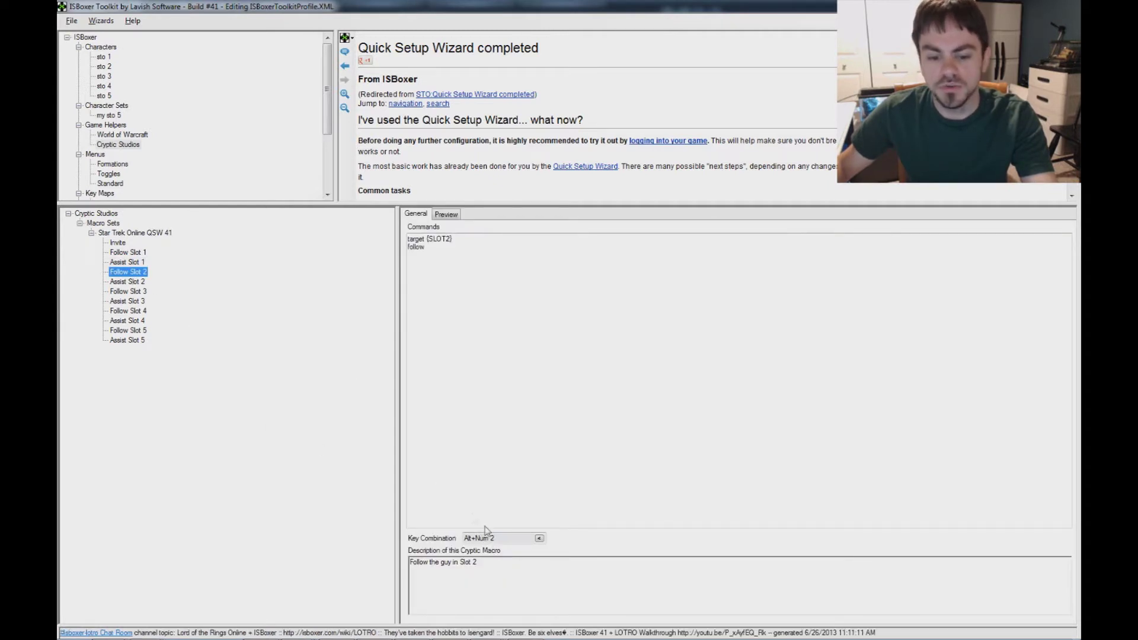
click(133, 282)
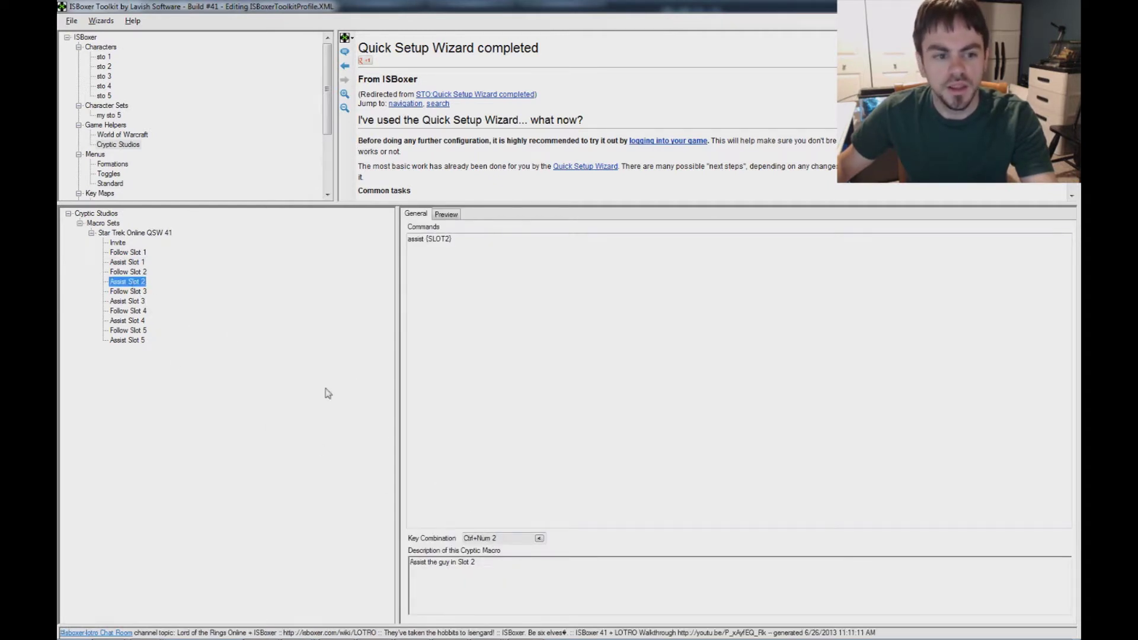
click(135, 301)
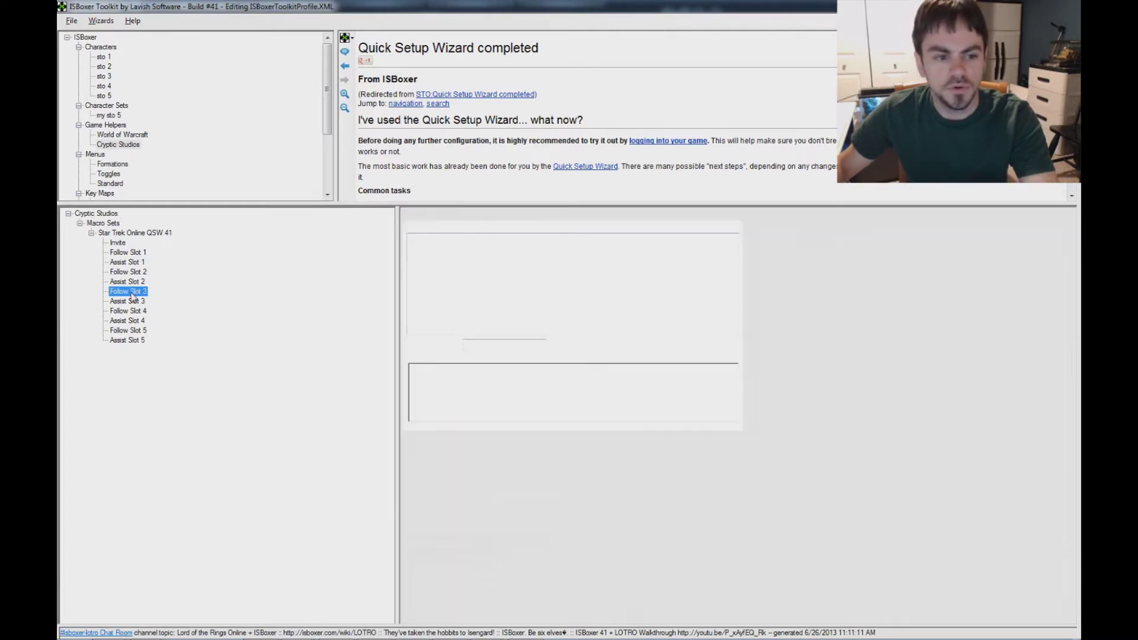
key(Down)
key(Down)
key(Down)
key(Down)
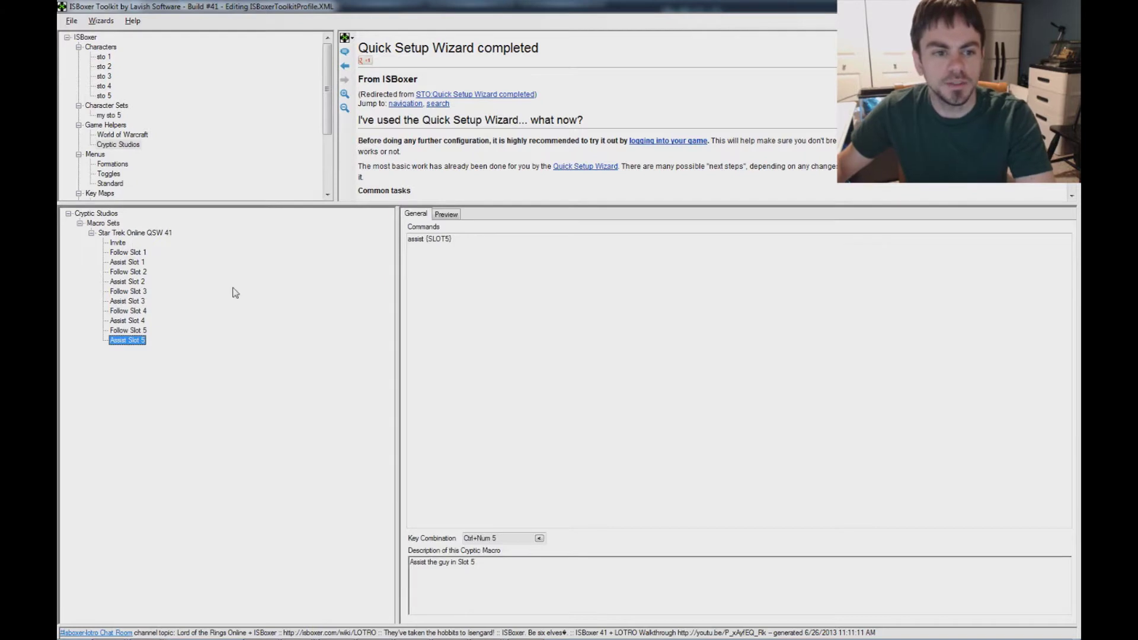
Step: Examine the commands and key combination of the Follow Slot 5 macro
key(Up)
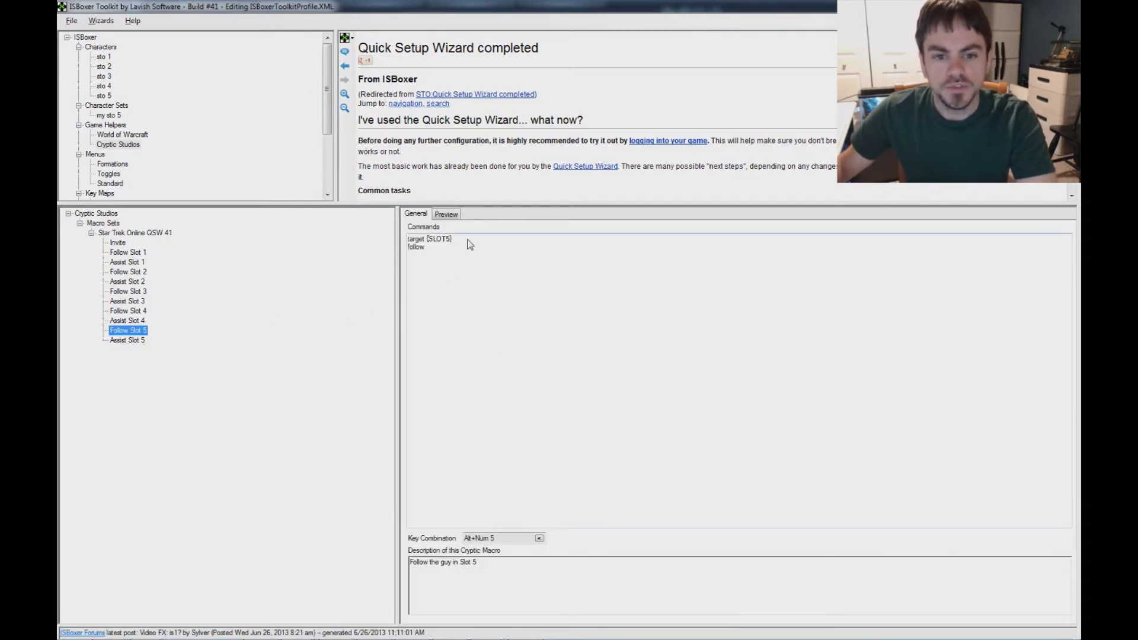
click(415, 284)
key(ctrl+a)
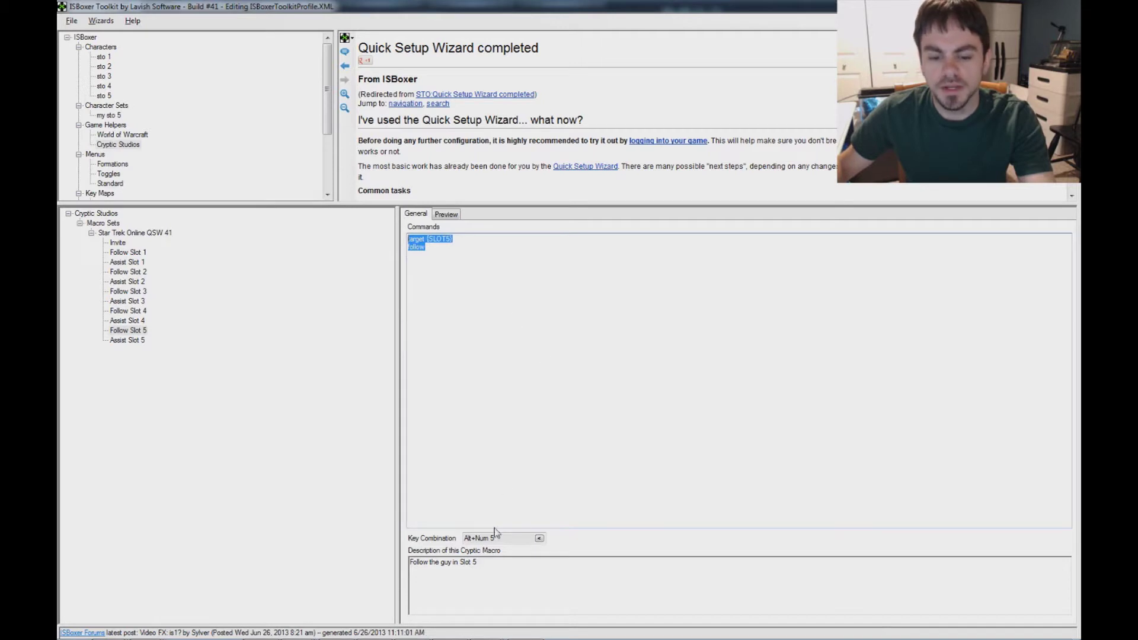
key(Tab)
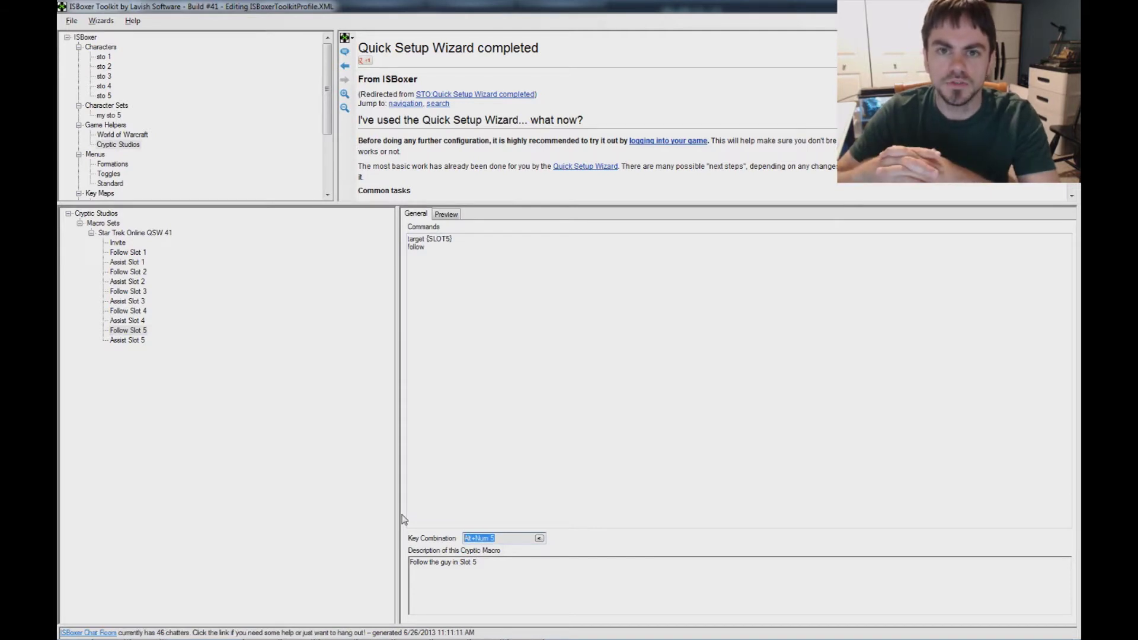
key(alt+KP_5)
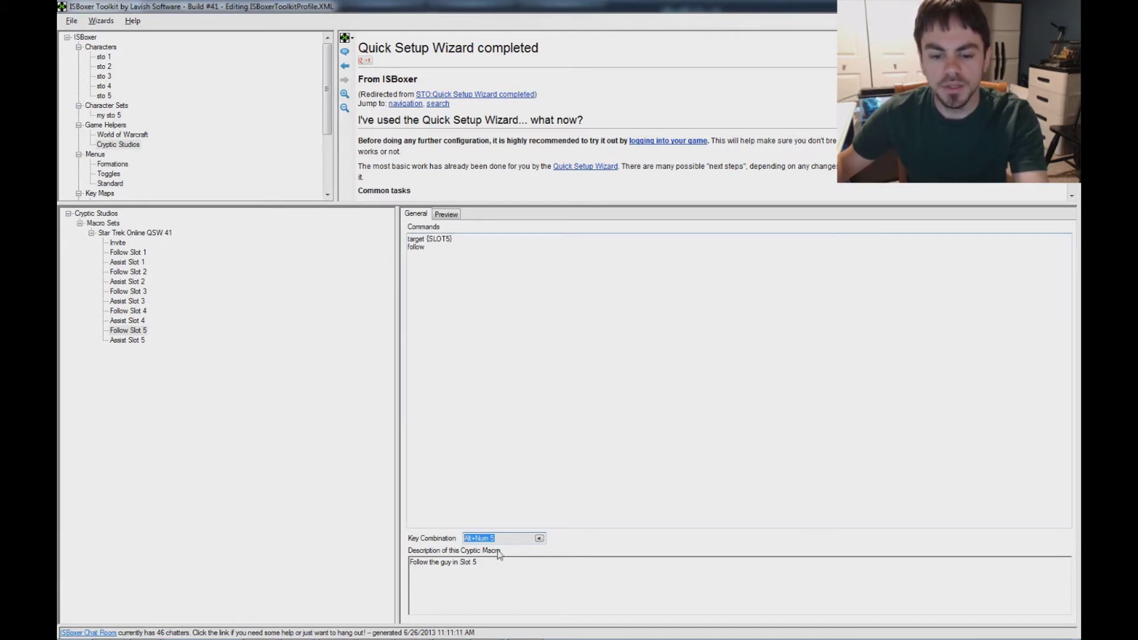
drag(451, 293, 318, 203)
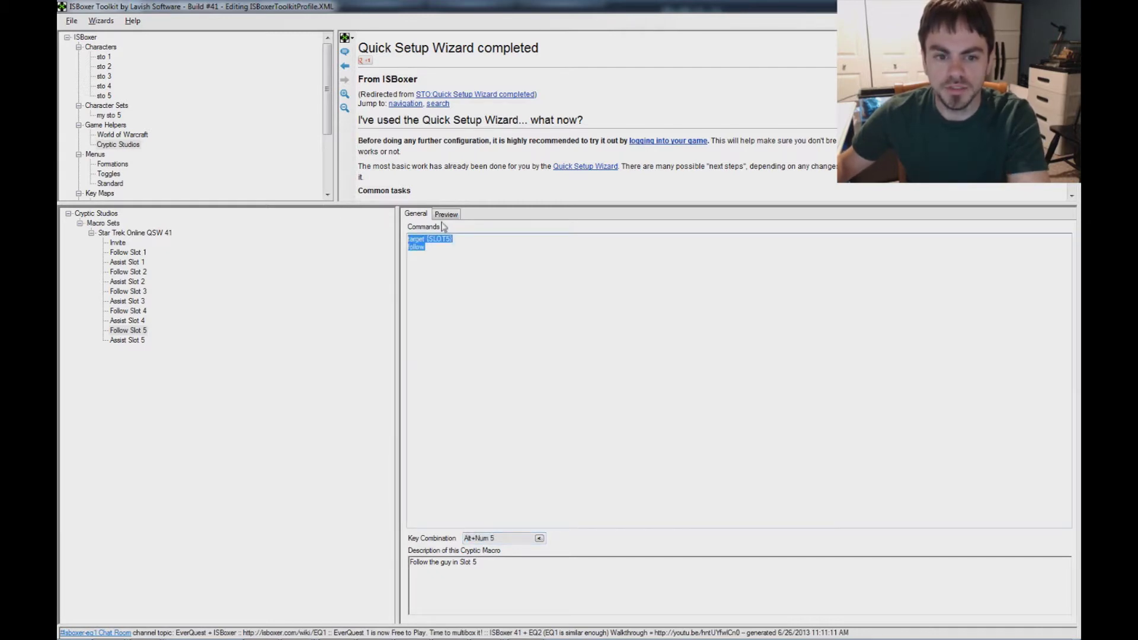
click(486, 263)
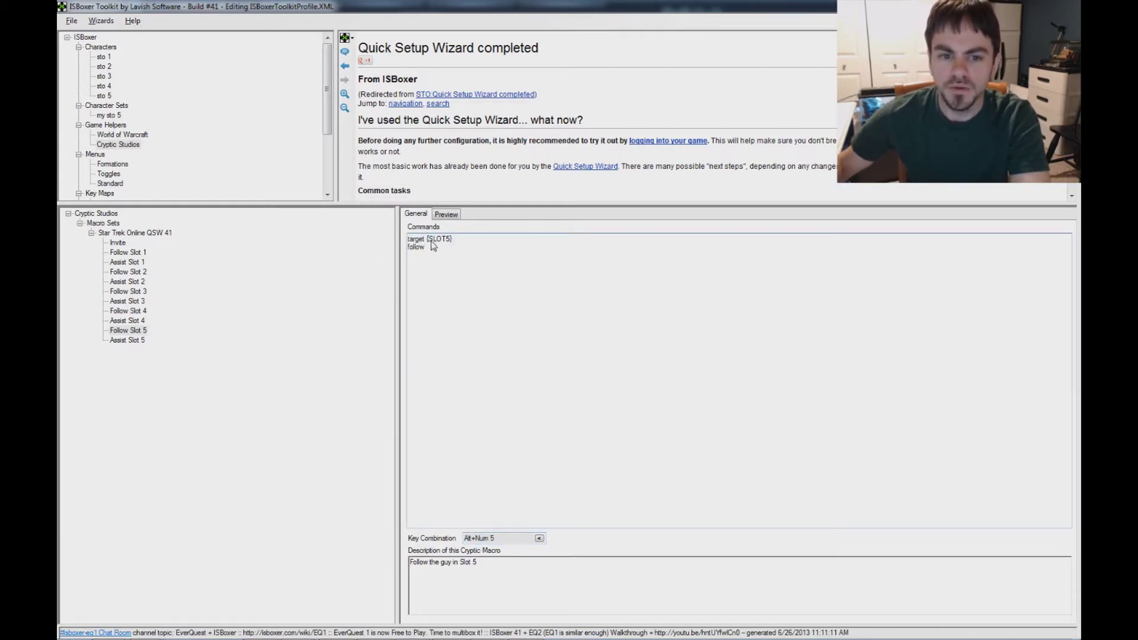
drag(426, 242, 482, 258)
click(481, 258)
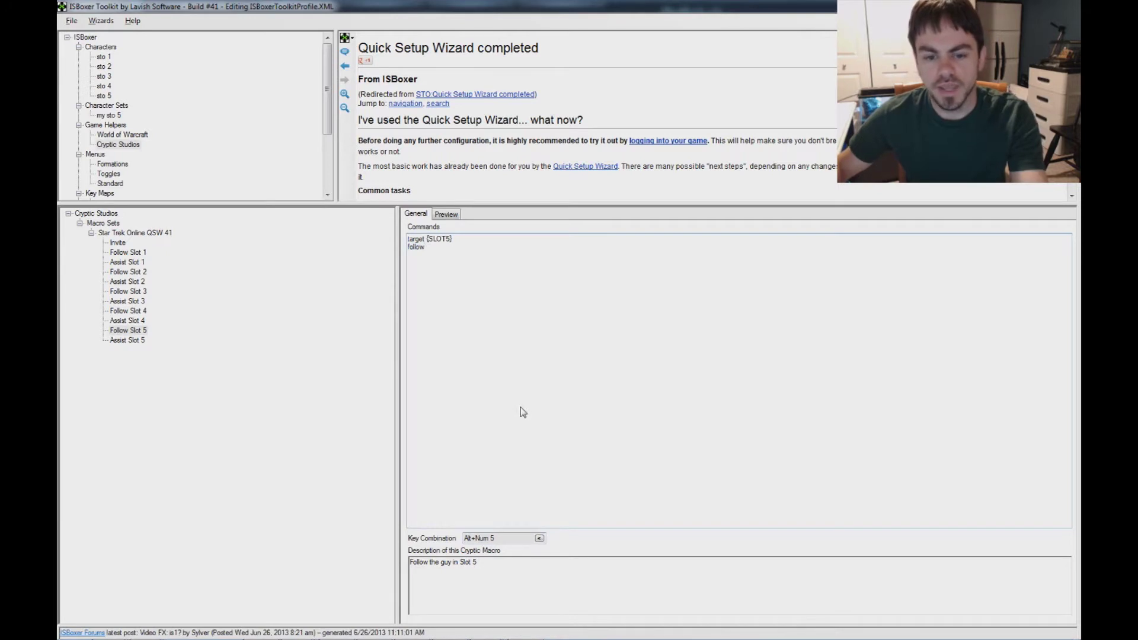
Step: Preview the final text of the Follow Slot 5 macro for the my sto 5 character set and check the available character choices
click(448, 216)
drag(500, 272, 349, 259)
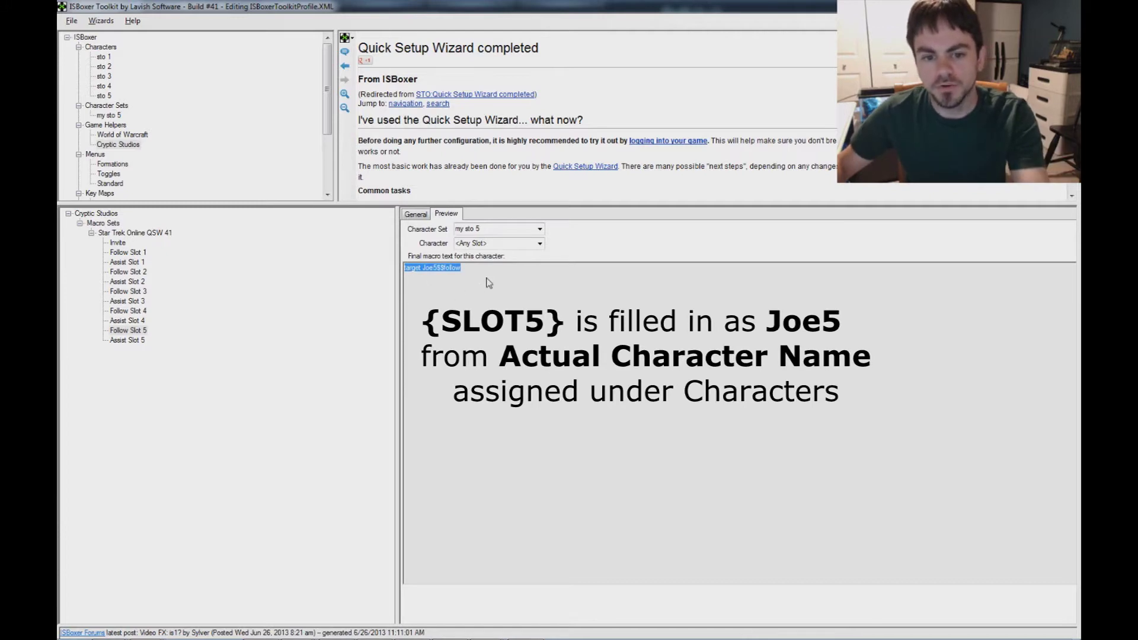
click(417, 214)
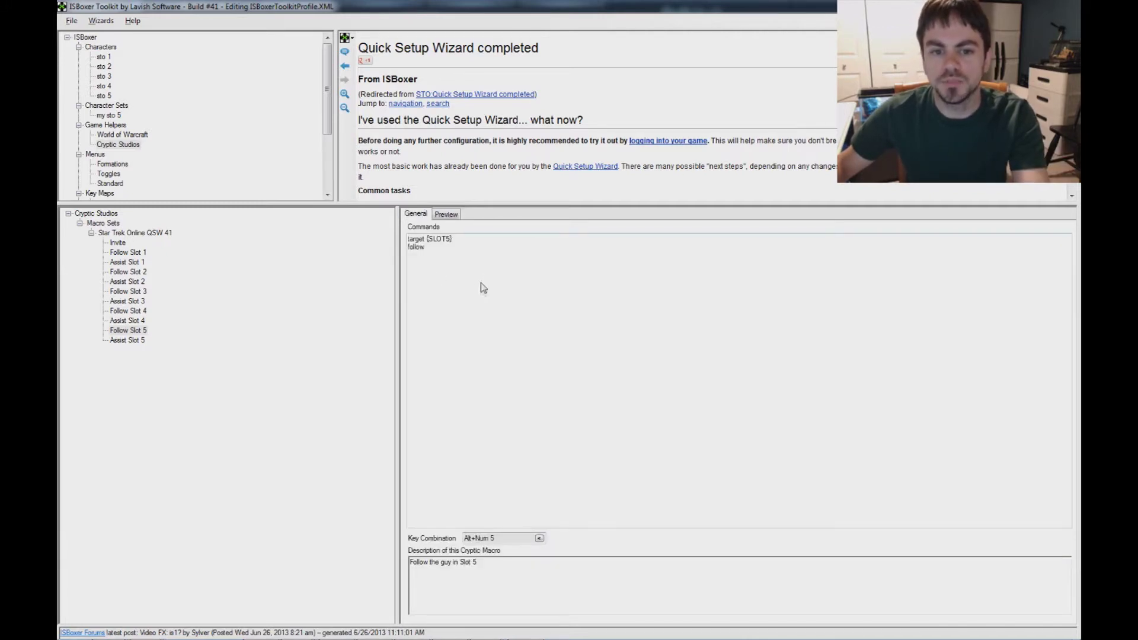
click(449, 215)
click(540, 244)
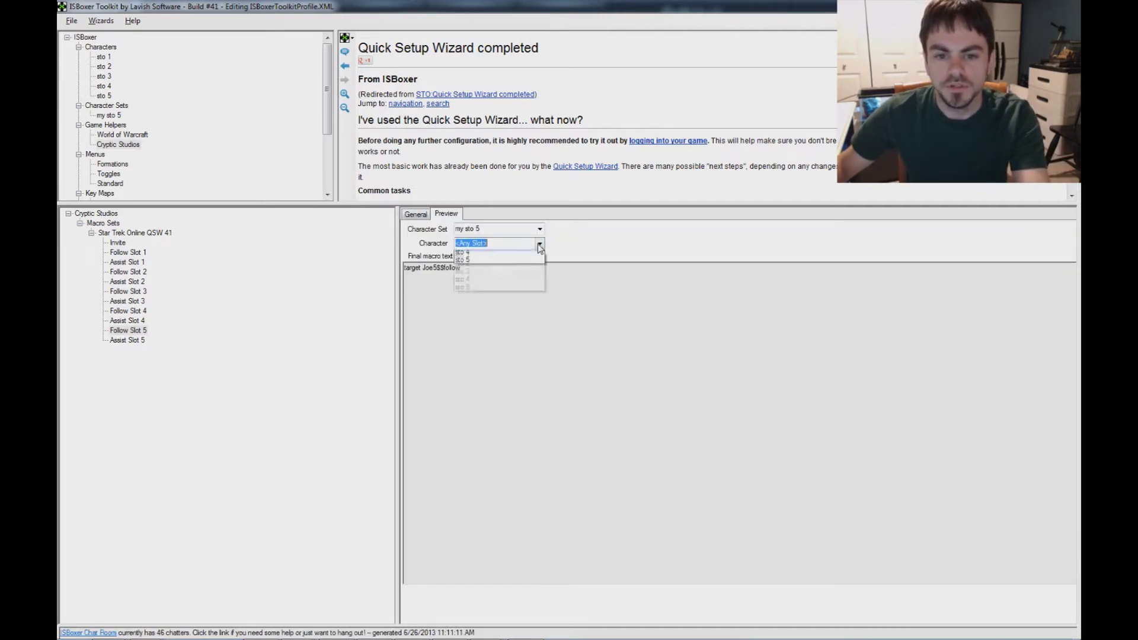
click(536, 244)
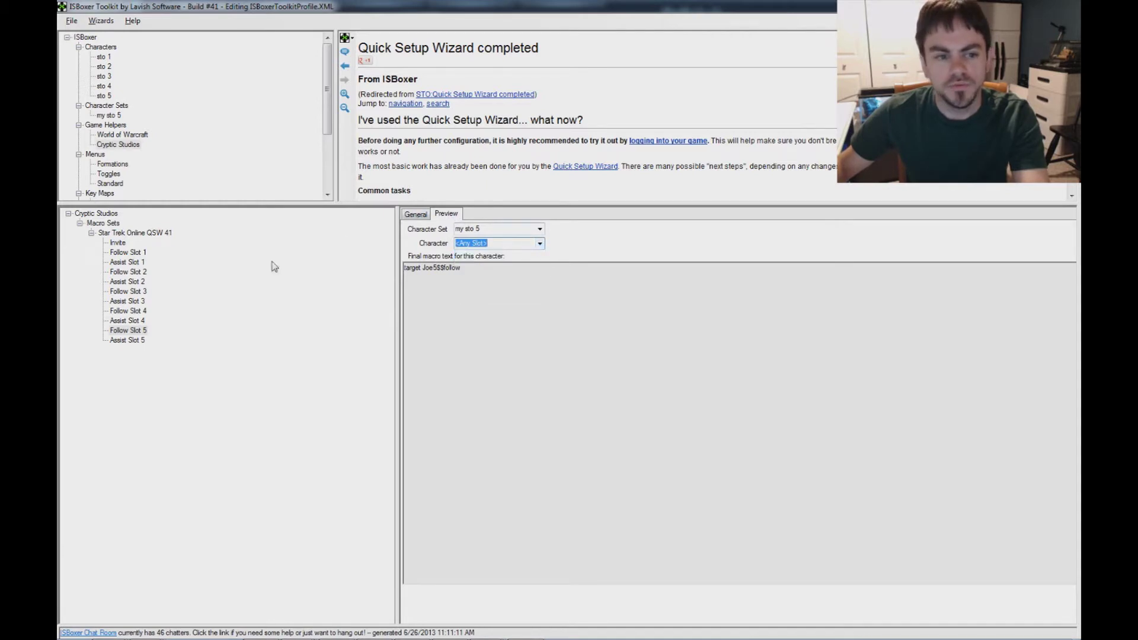
Step: Inspect the Invite macro's commands, focusing on the slot variables and the condition in front of each invite
click(415, 214)
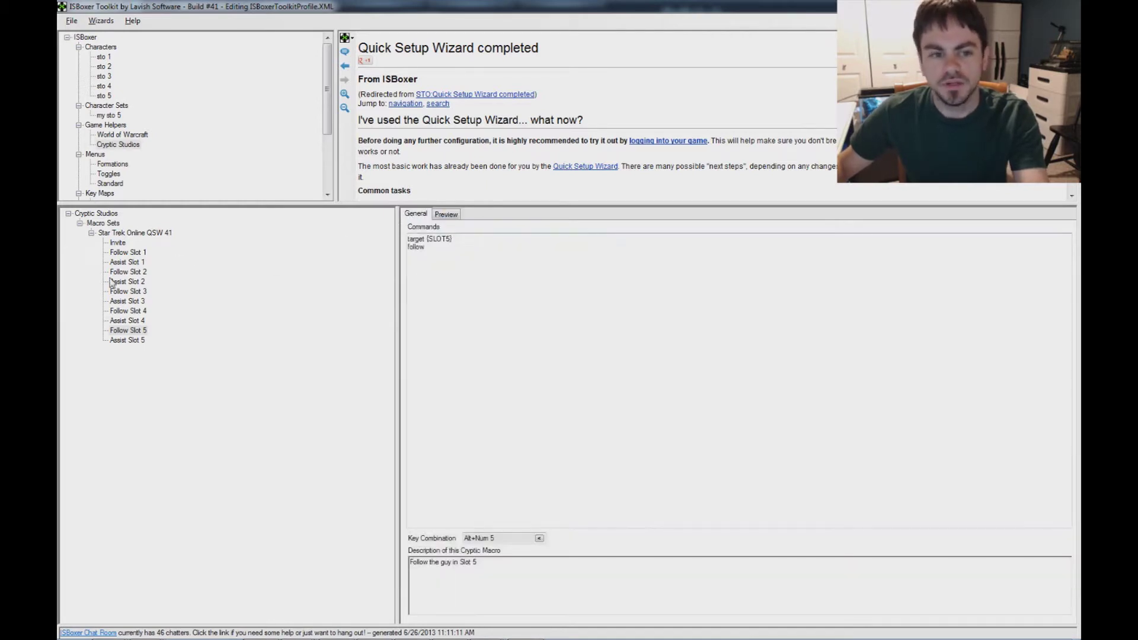
click(118, 243)
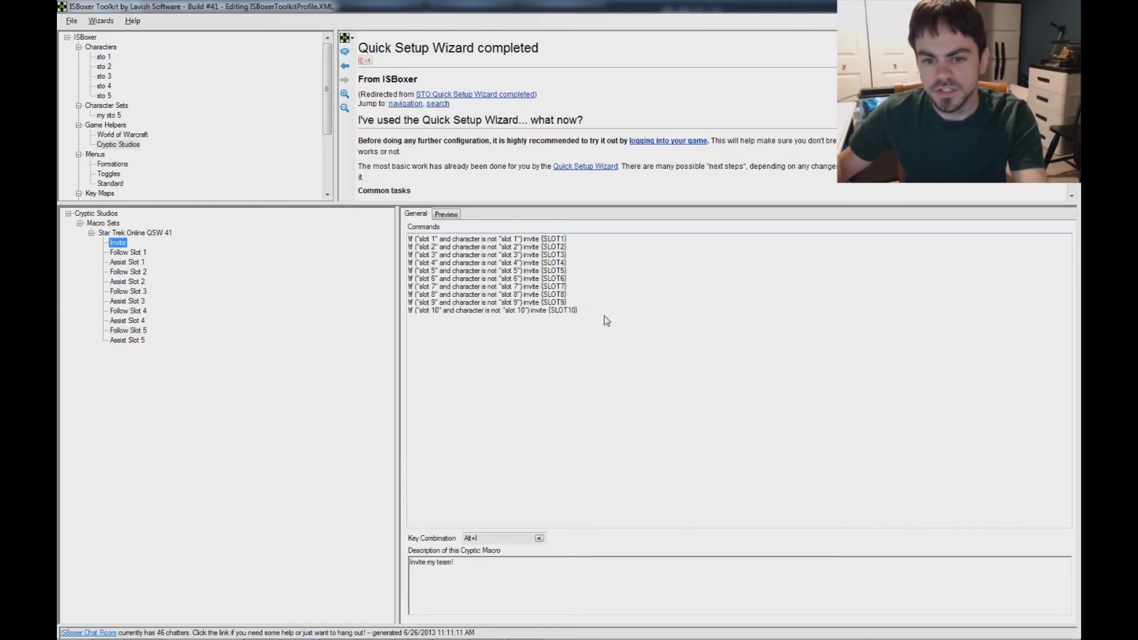
drag(541, 240, 592, 249)
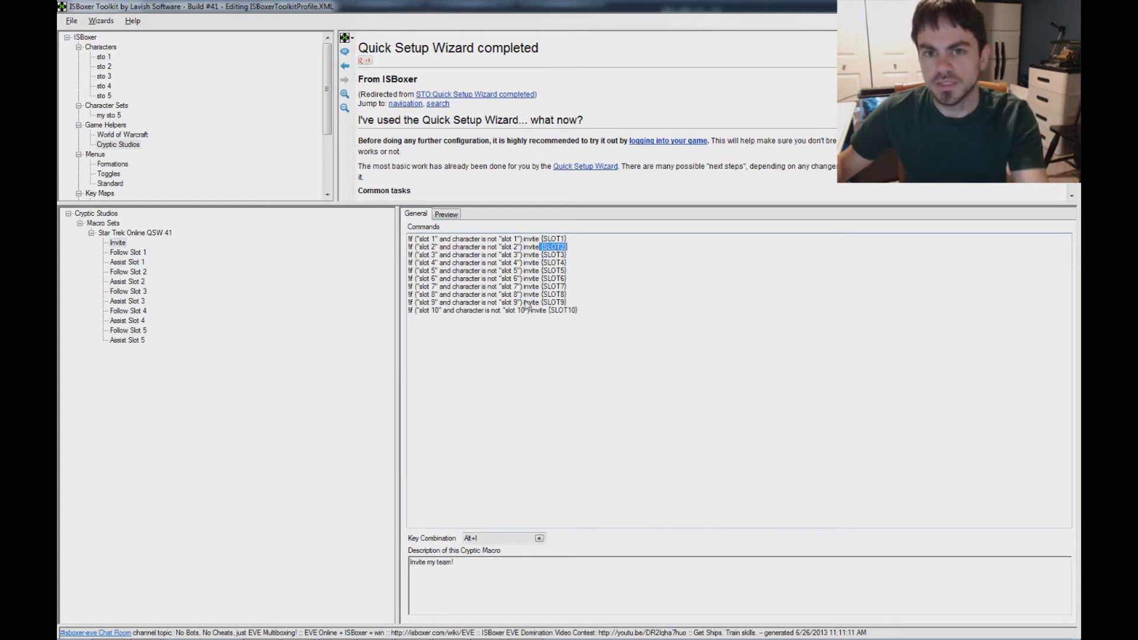
click(522, 240)
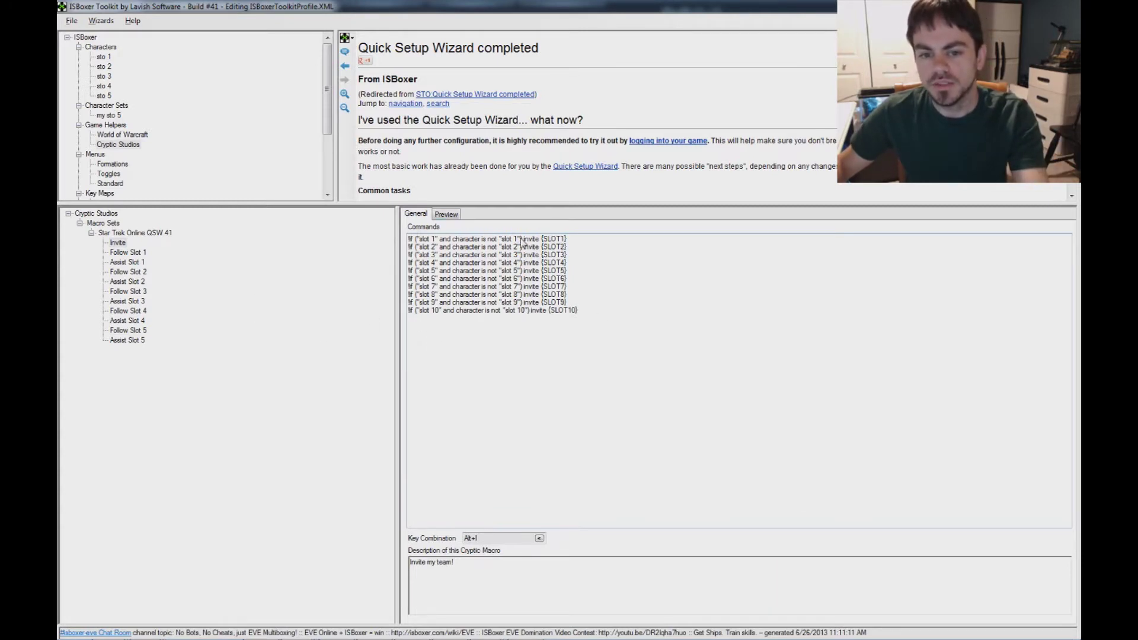
drag(521, 241, 386, 243)
click(478, 263)
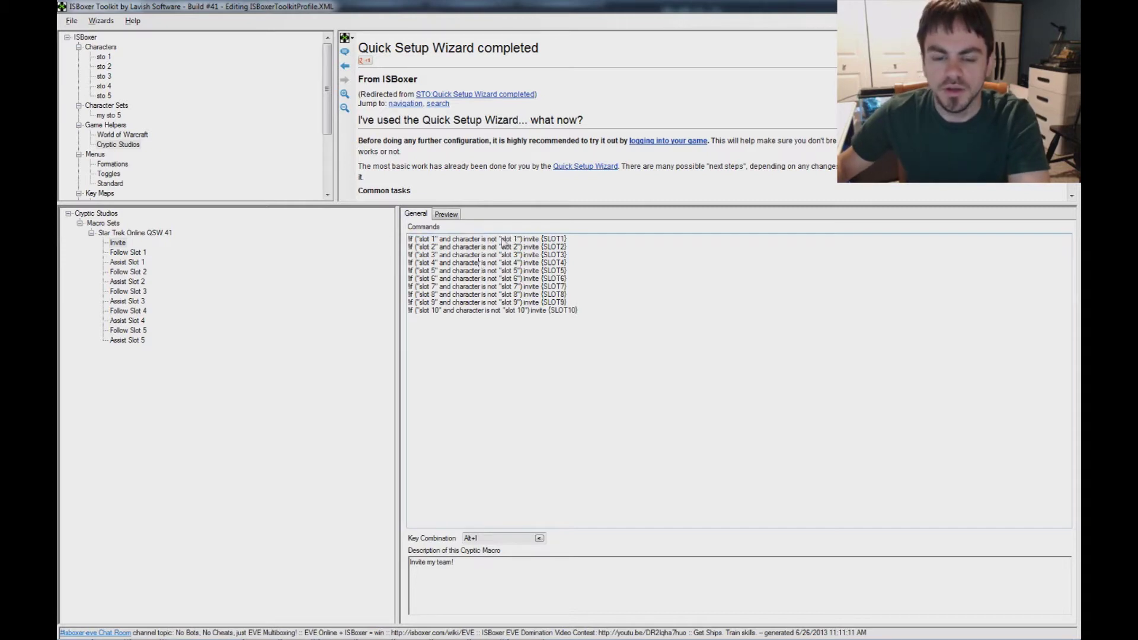
Step: Switch to Firefox and look through the WoW:Macro wiki page's sections on dynamic macros, variables and conditional macros
mouse_move(291, 635)
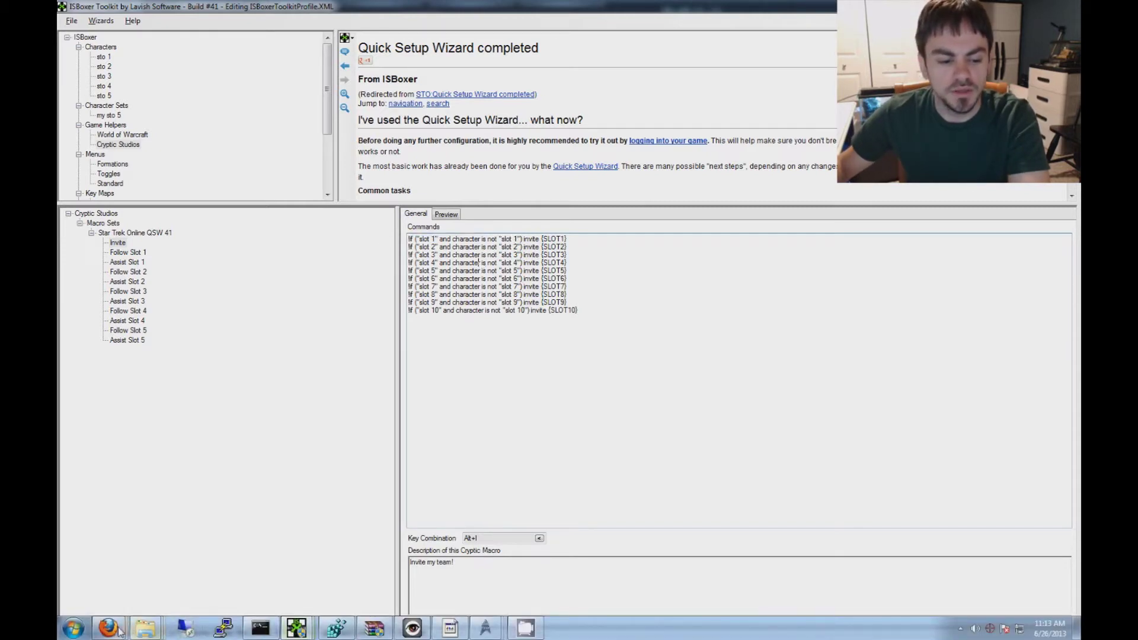
mouse_move(109, 628)
click(270, 569)
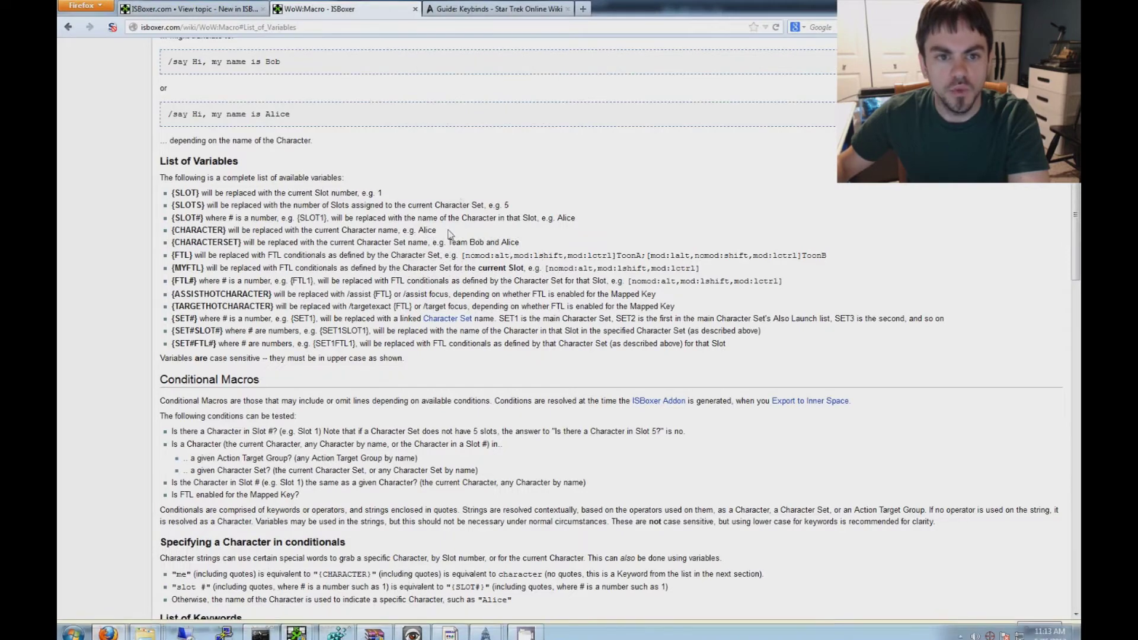
scroll(480, 172, up, 7)
scroll(480, 176, up, 3)
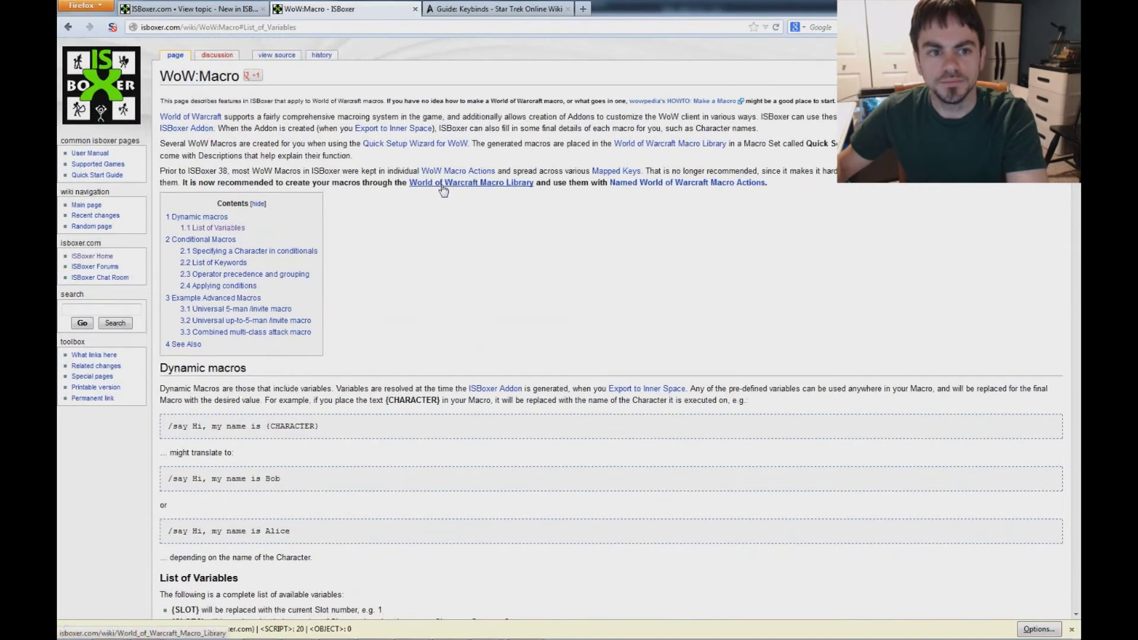
scroll(405, 433, down, 5)
scroll(403, 394, down, 3)
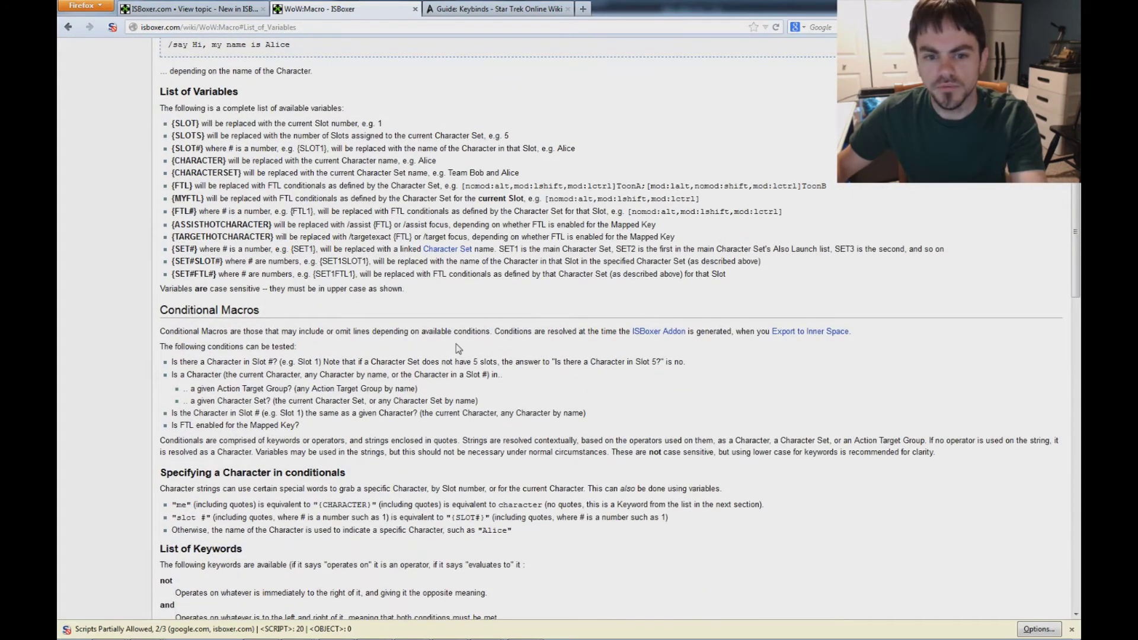
scroll(444, 385, up, 5)
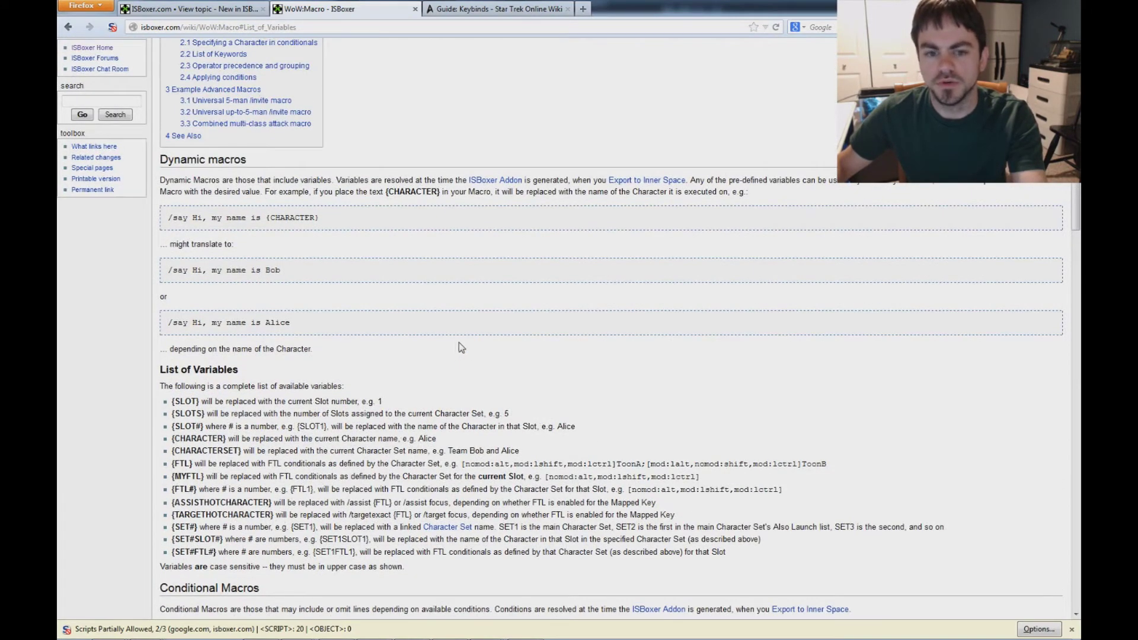
scroll(465, 344, up, 3)
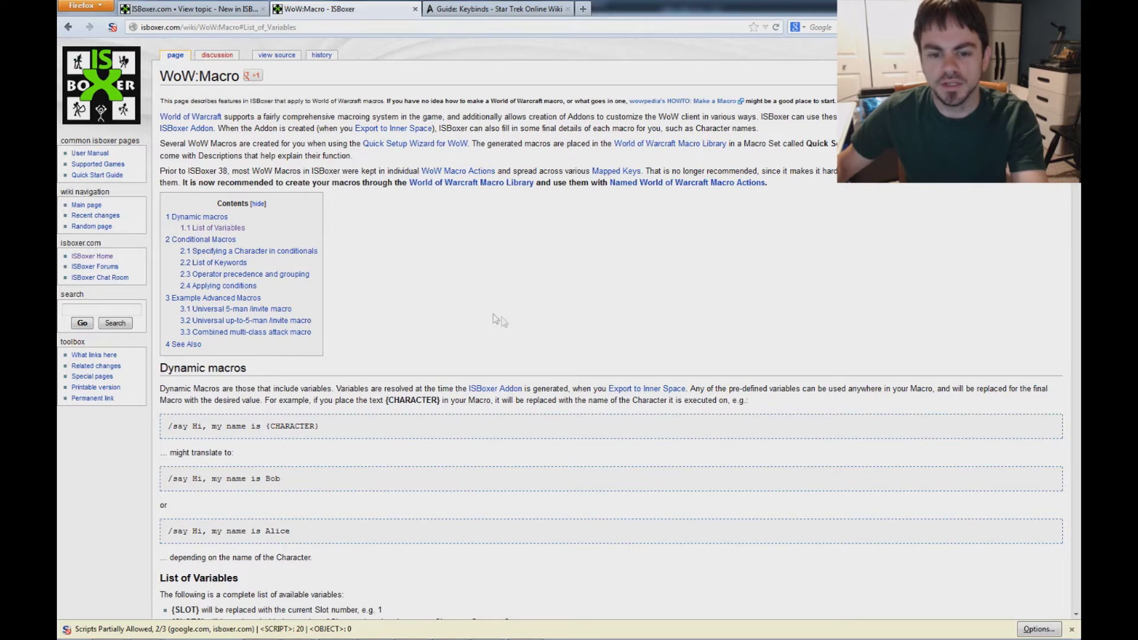
Step: Highlight the {CHARACTER} variable in the dynamic macro example, review the variable list, and glance at the Star Trek Online keybinds guide
drag(271, 424, 334, 426)
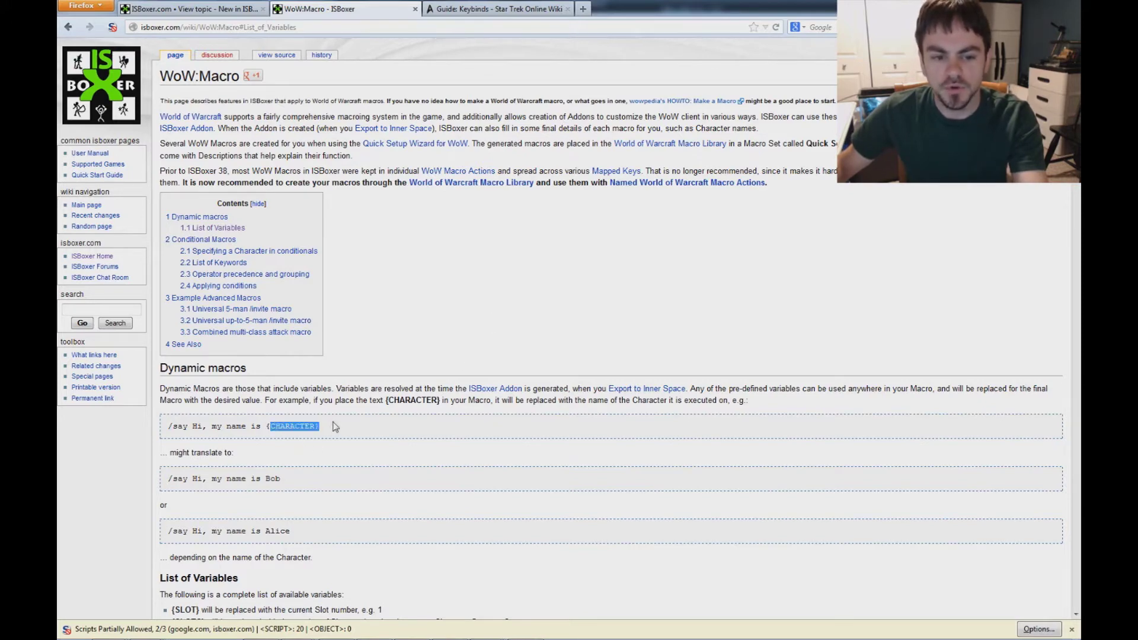
scroll(403, 356, down, 10)
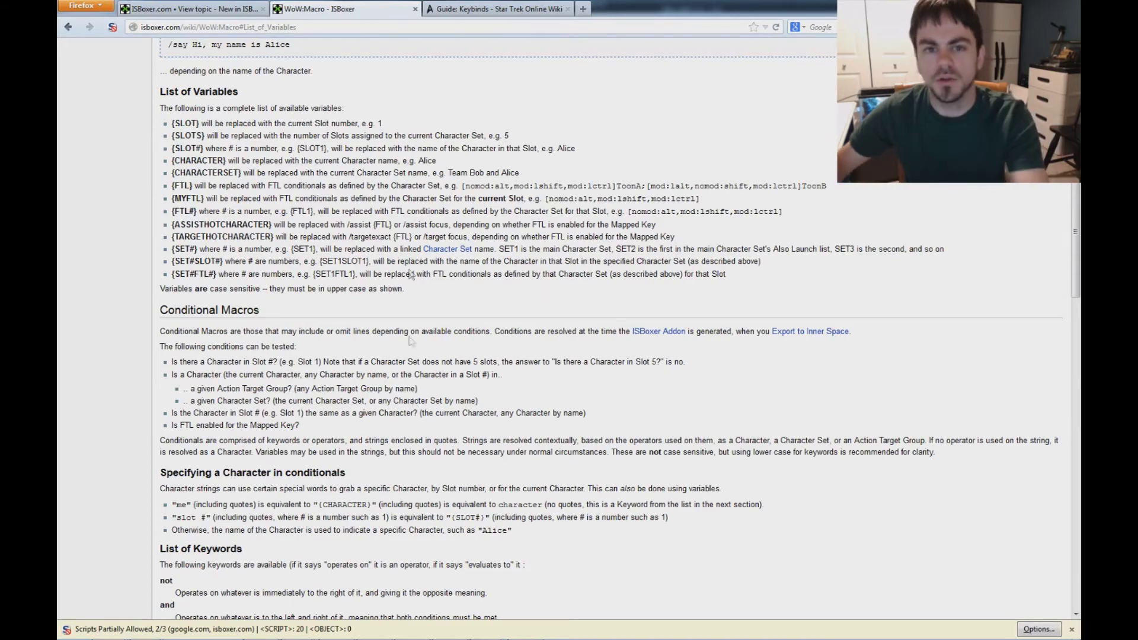
scroll(425, 204, up, 8)
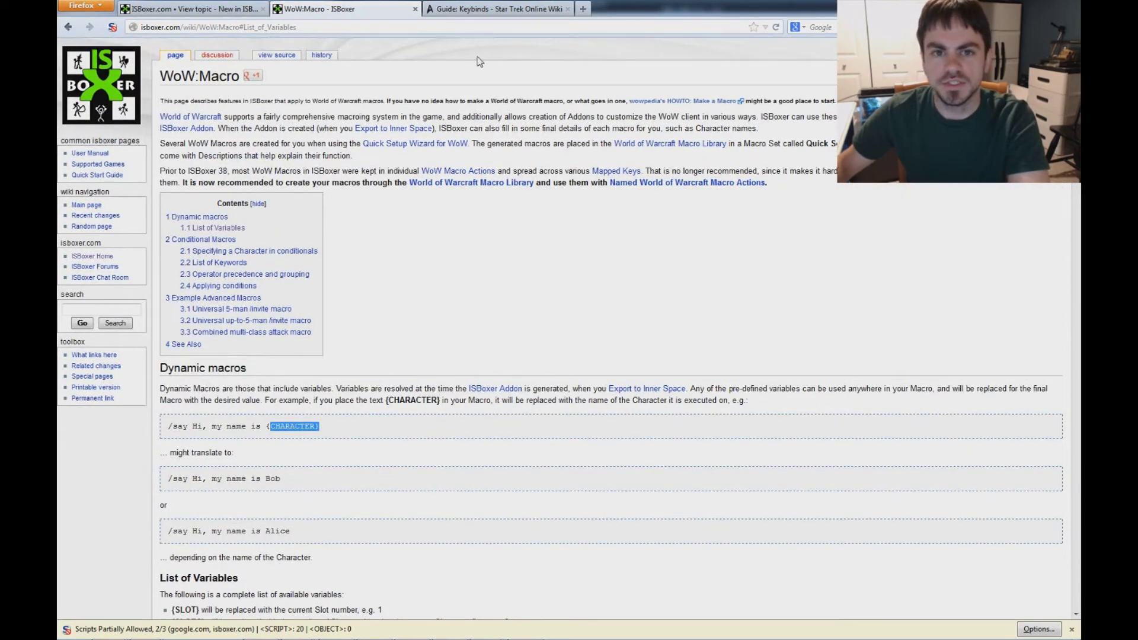
click(481, 11)
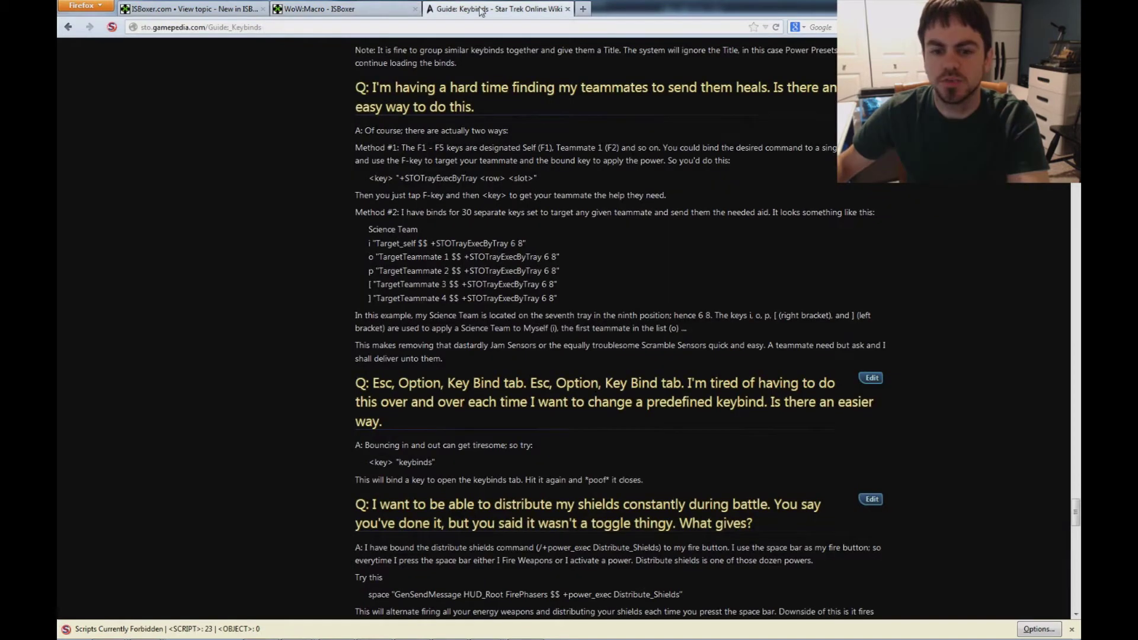
click(396, 10)
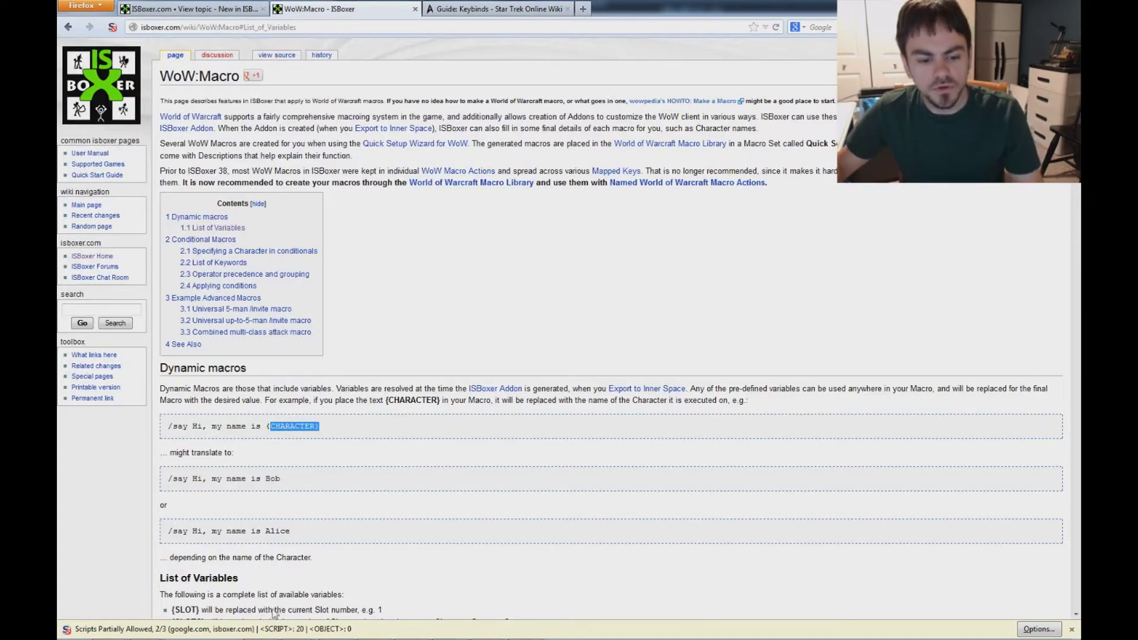
Step: Return to the ISBoxer Toolkit profile window and examine the slot and "character is not" conditions in the Invite macro's commands
mouse_move(296, 633)
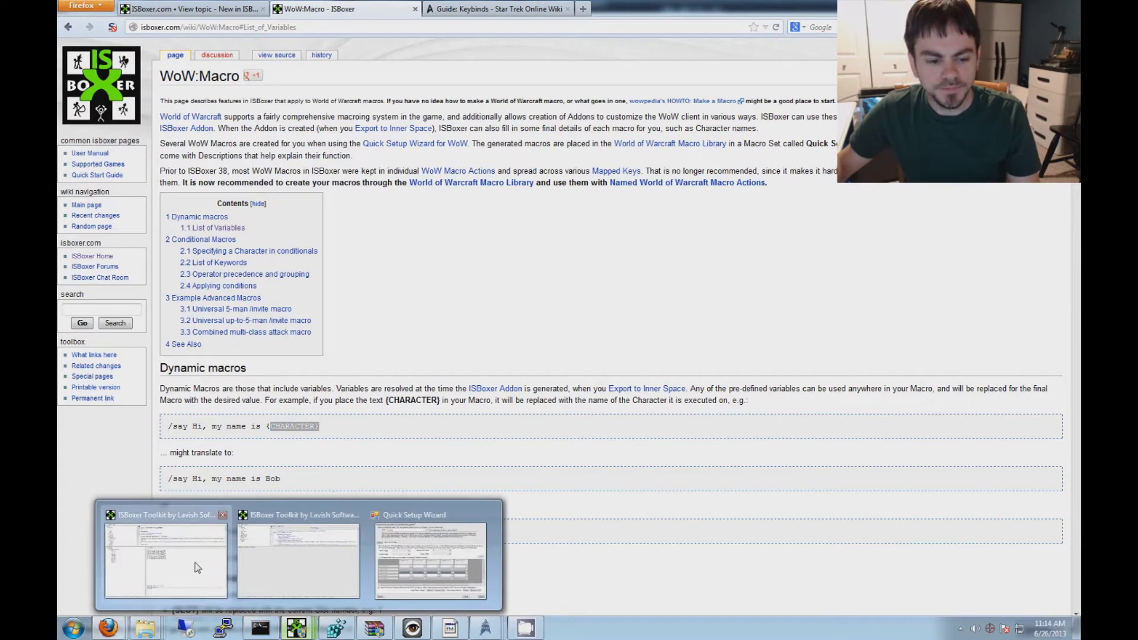
click(216, 524)
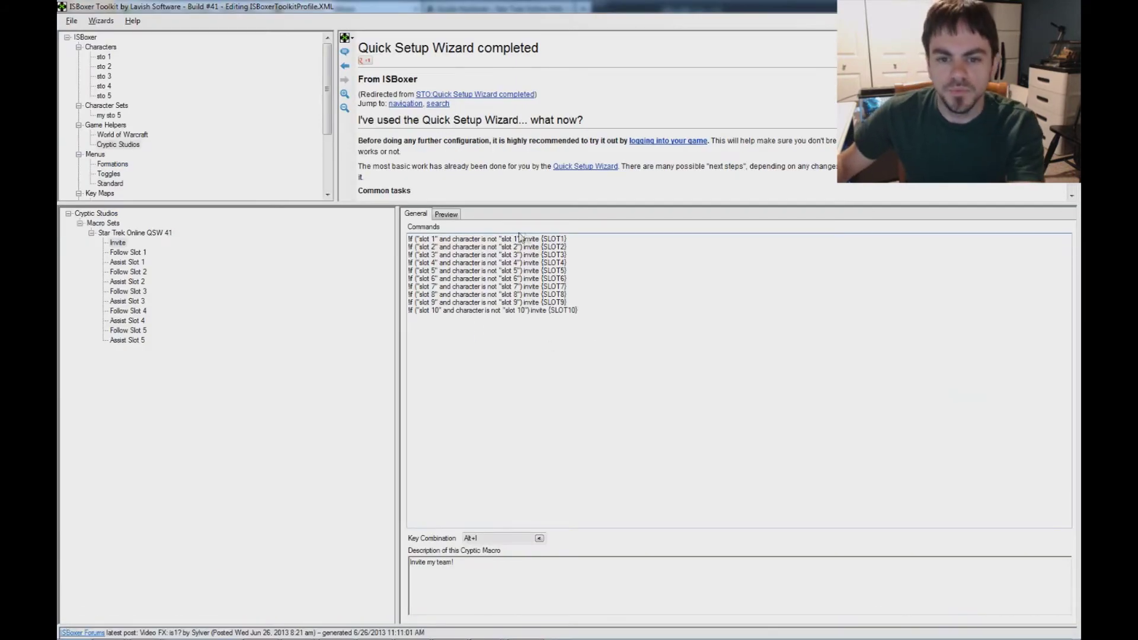
drag(512, 243, 408, 239)
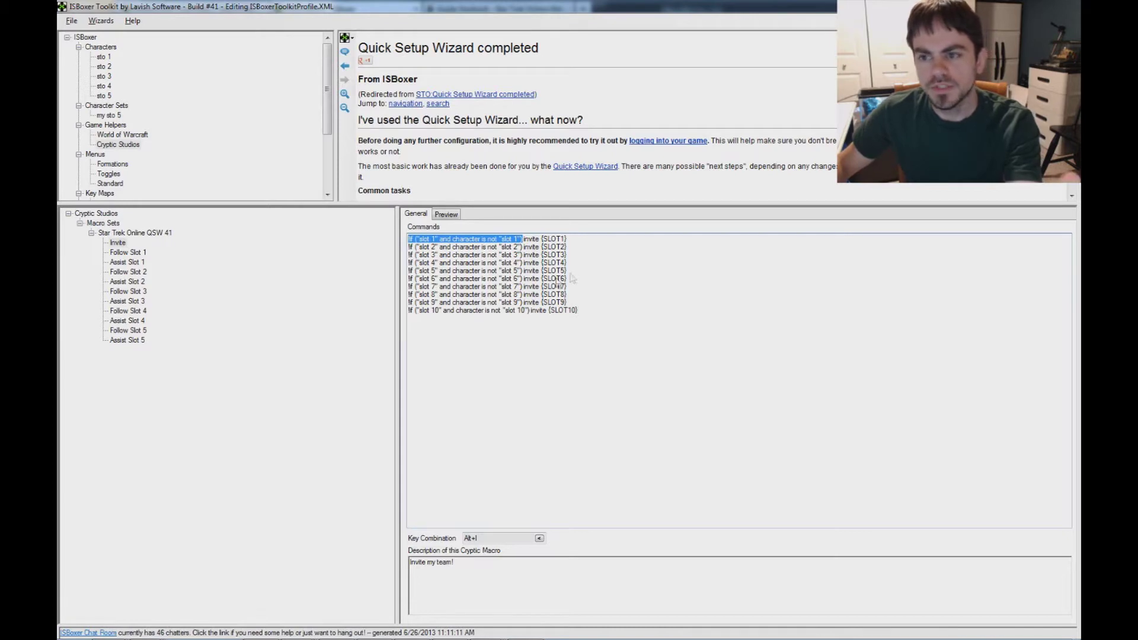
click(434, 246)
drag(417, 240, 440, 240)
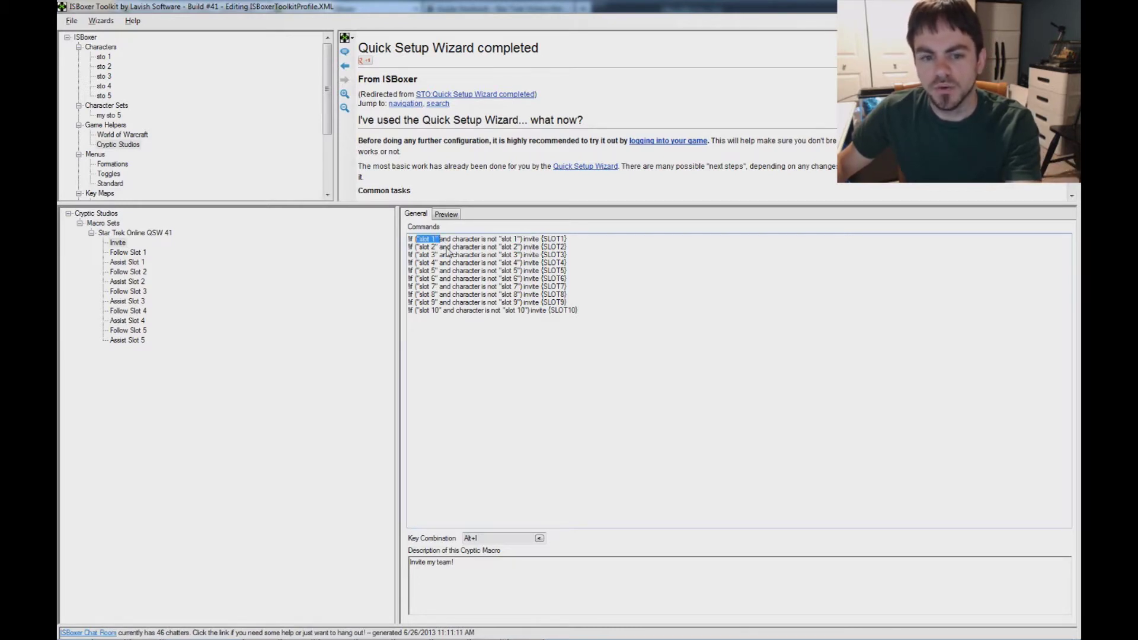
drag(417, 311, 441, 314)
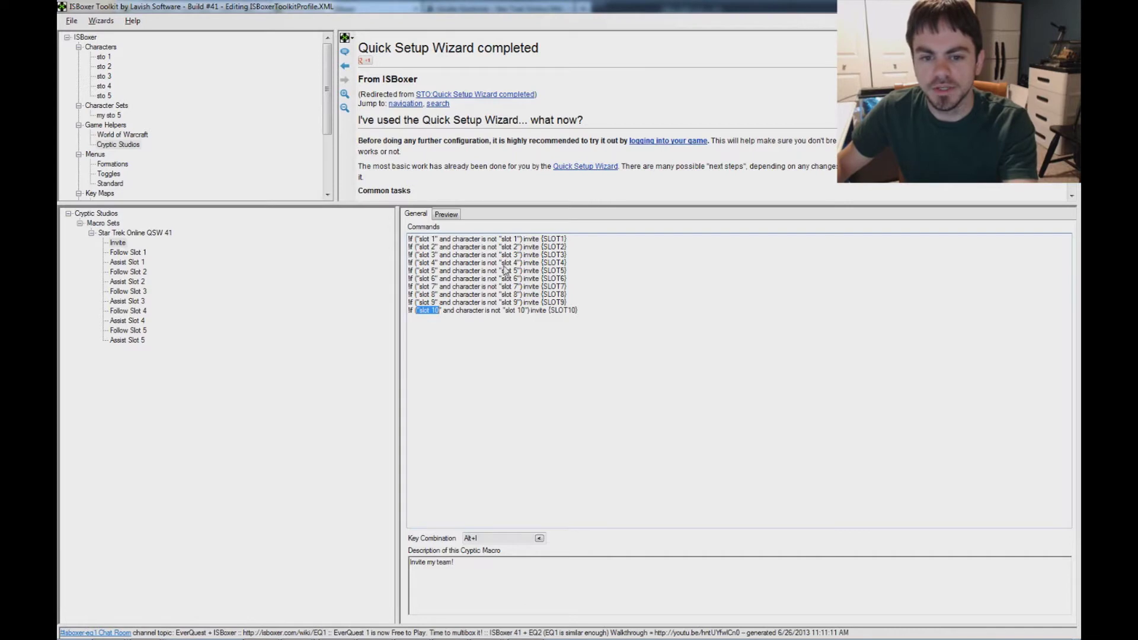
drag(438, 240, 477, 243)
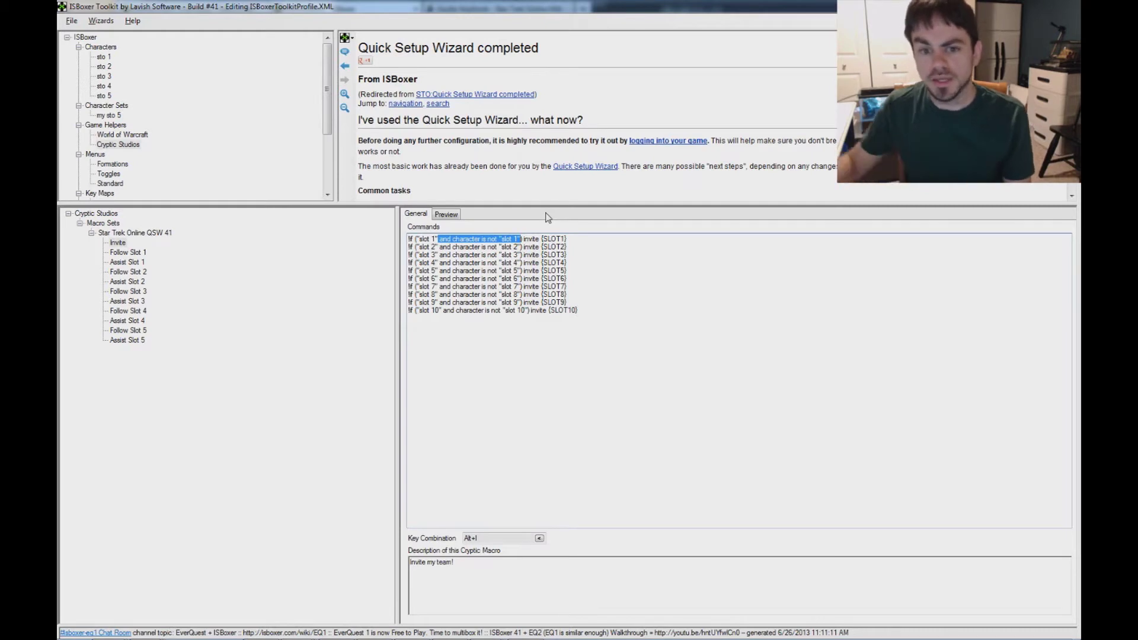
Step: Preview the Invite macro's final text for any slot, sto 1 and sto 5, and return to its commands
click(446, 215)
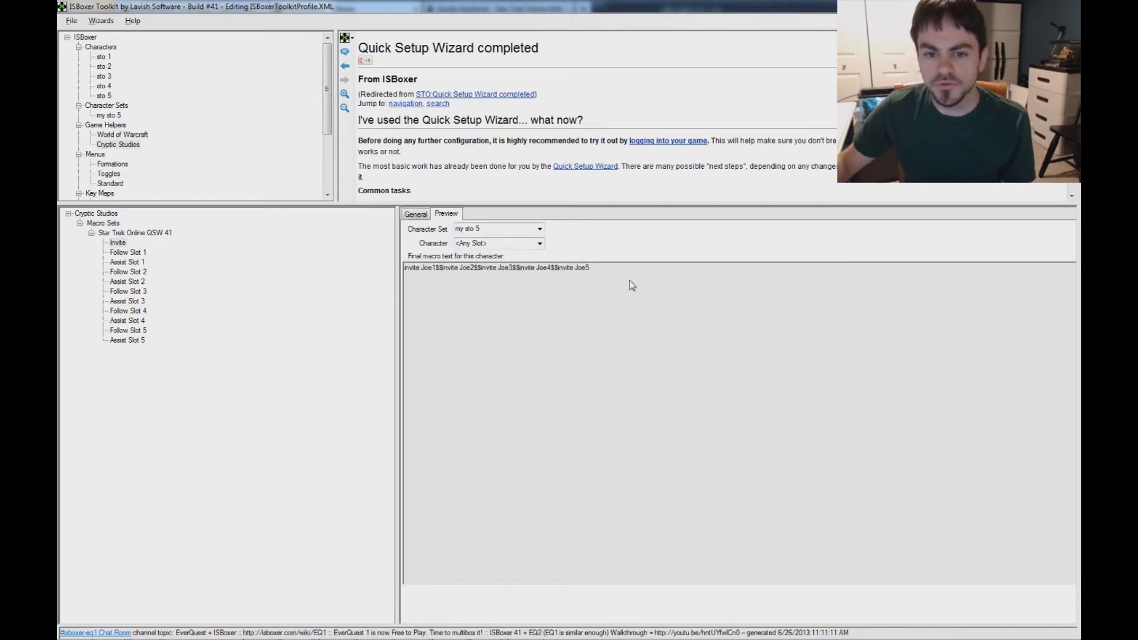
click(540, 244)
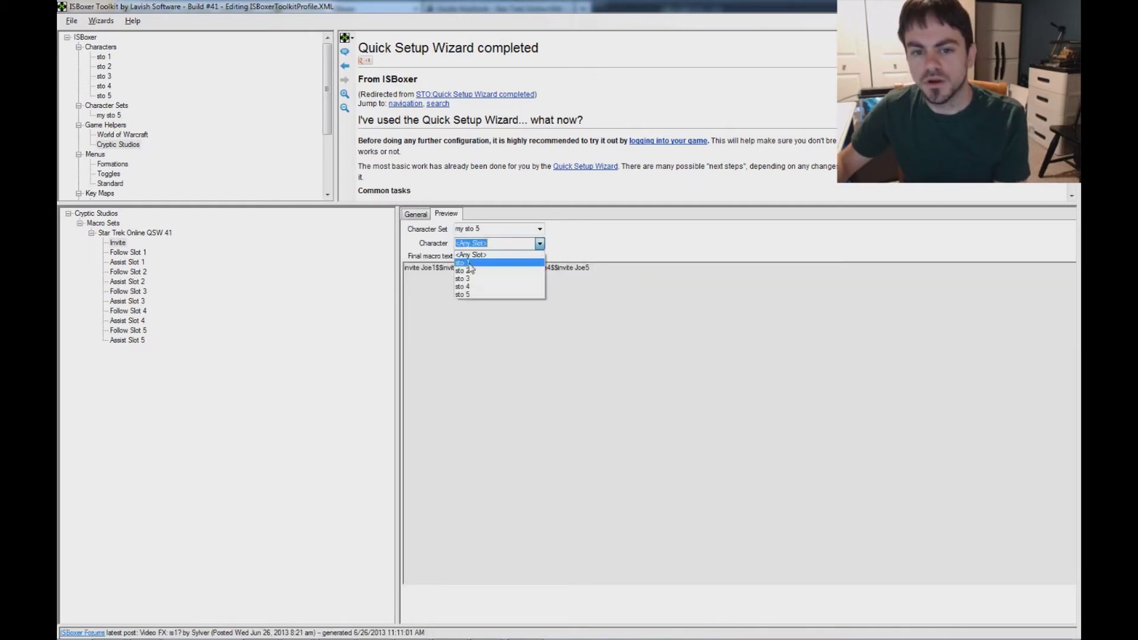
click(510, 261)
click(433, 279)
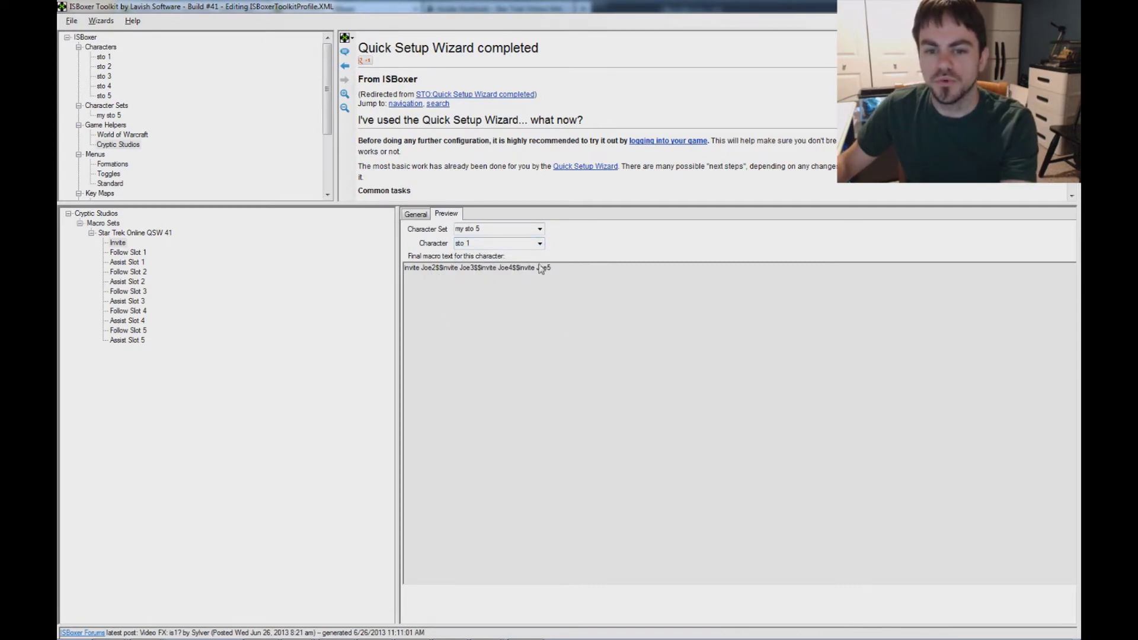
click(540, 244)
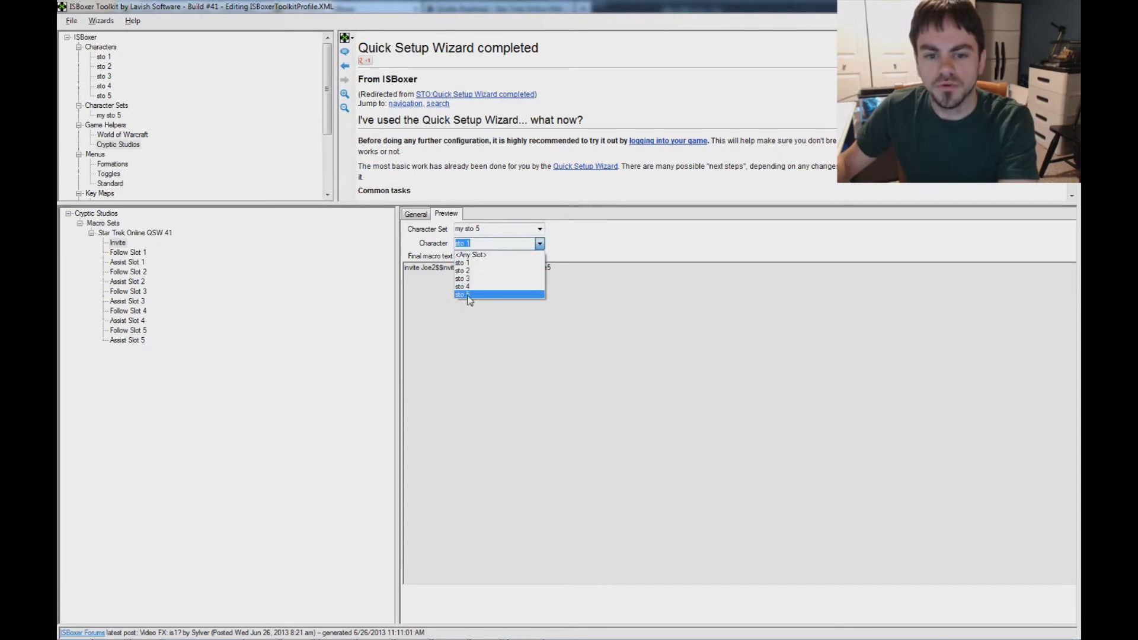
click(468, 295)
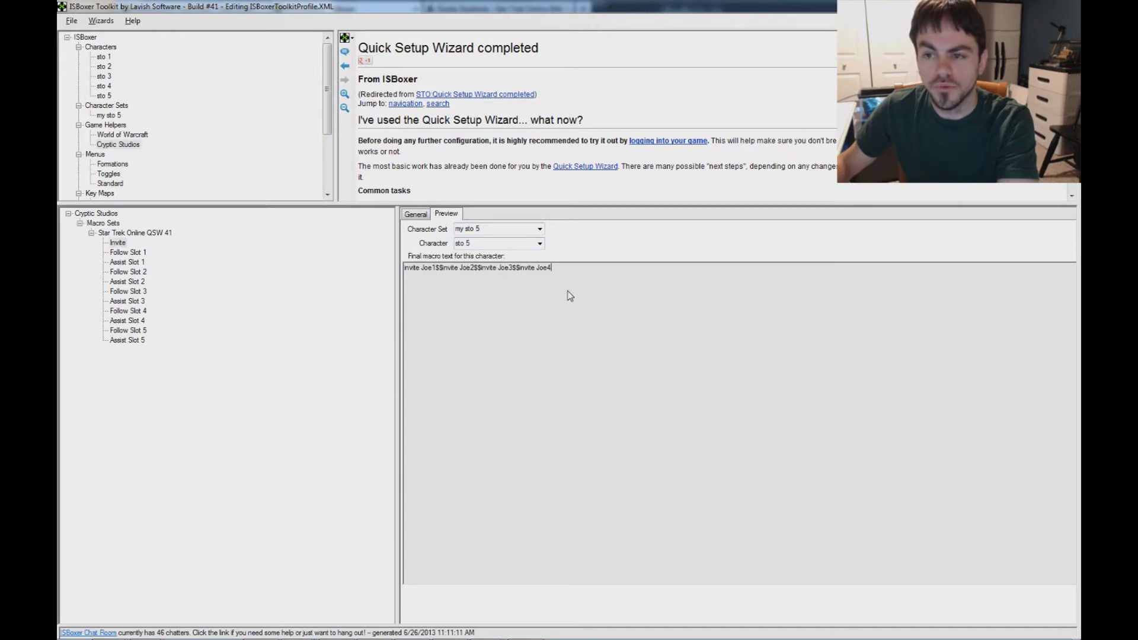
click(539, 303)
click(415, 215)
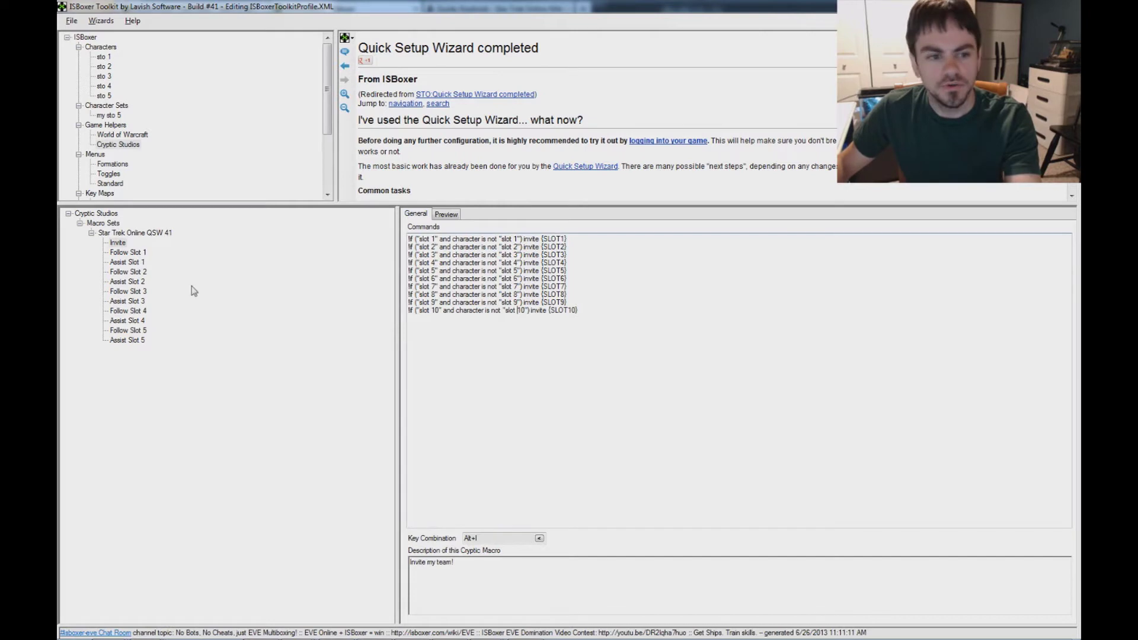
Step: Create a new Cryptic macro set and name it "example macros"
right_click(119, 226)
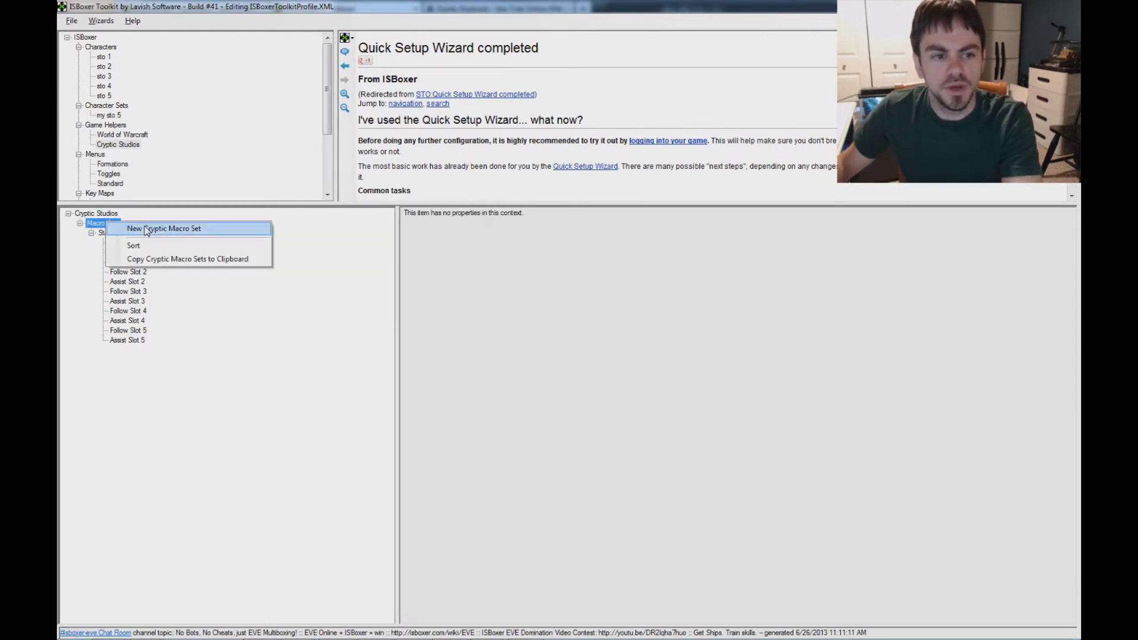
click(146, 230)
key(Return)
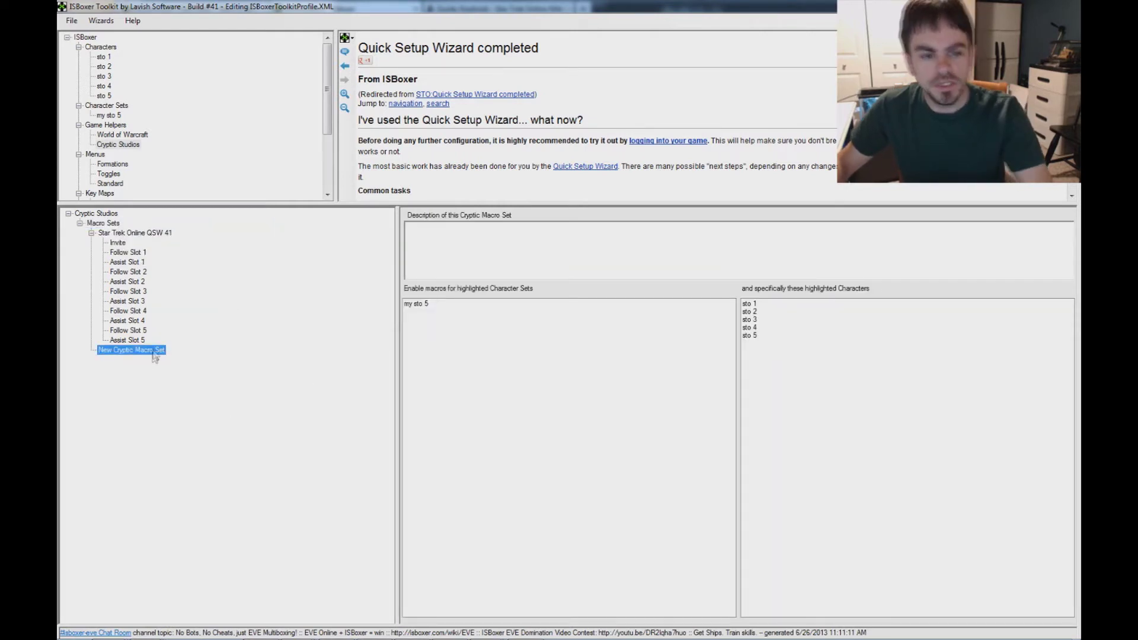
click(152, 354)
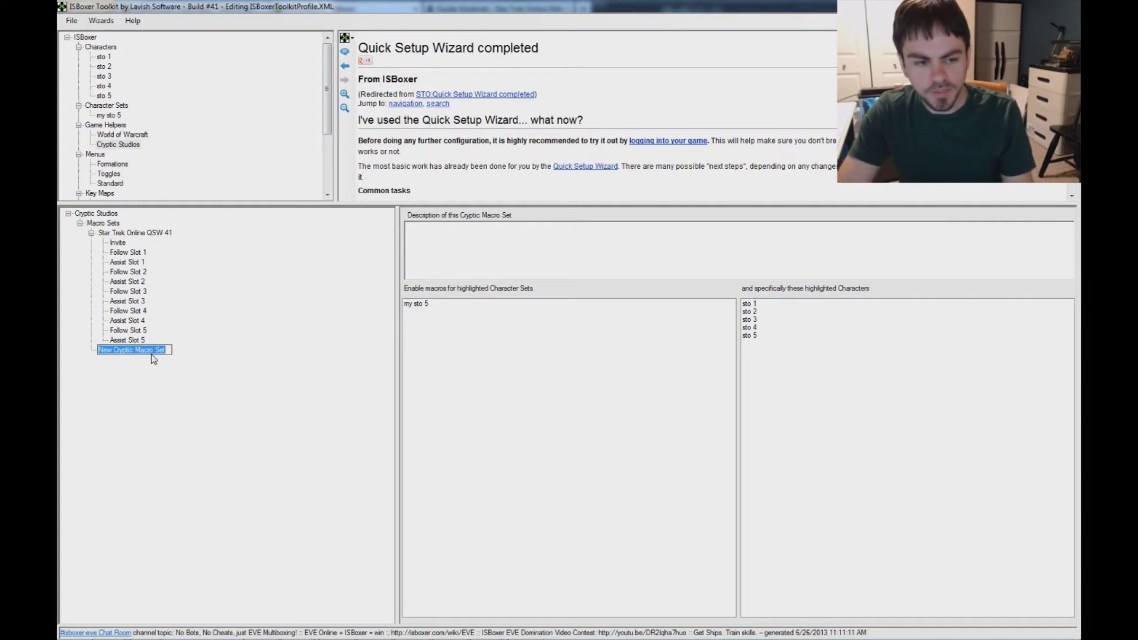
text(example macros)
key(Return)
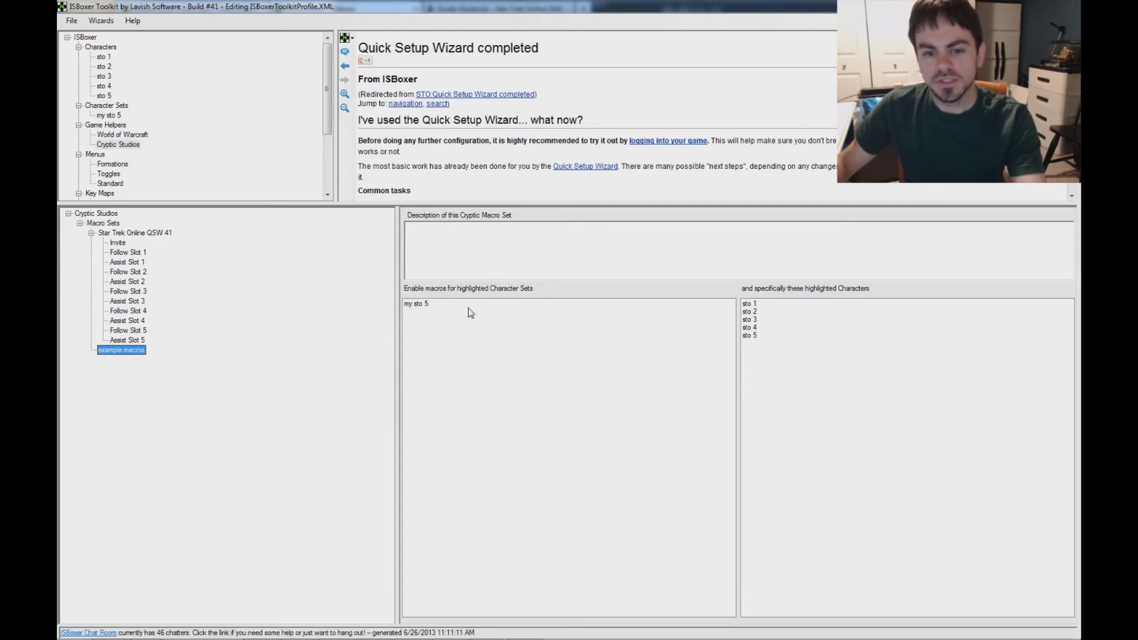
Step: Enable the example macros set specifically for characters sto 2 and sto 4, leaving the my sto 5 character set unselected
click(419, 305)
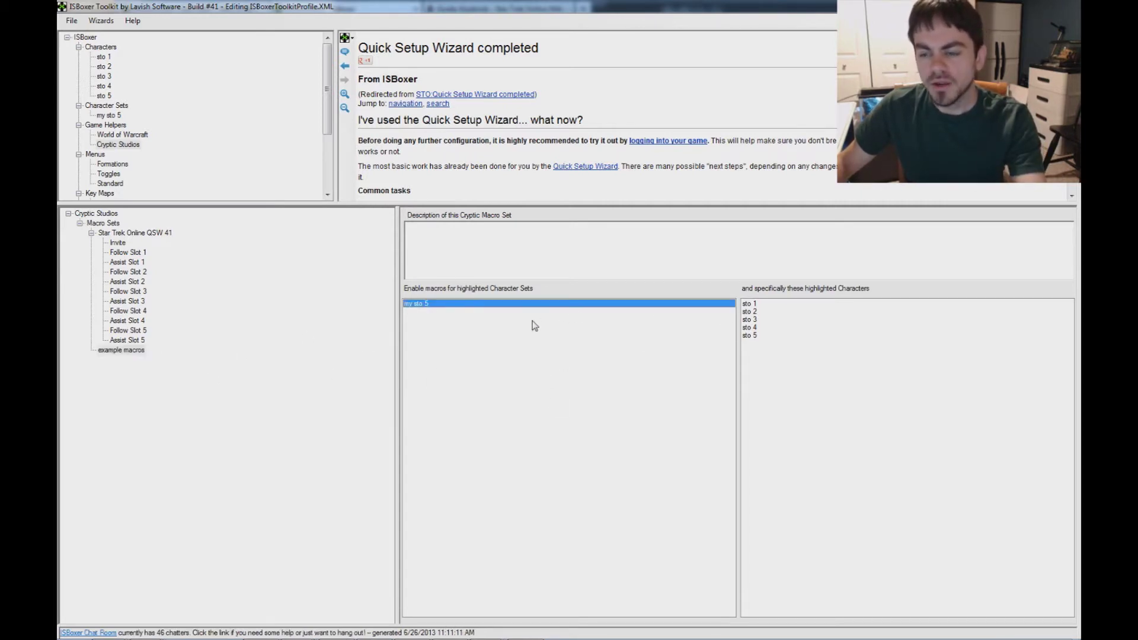
click(430, 304)
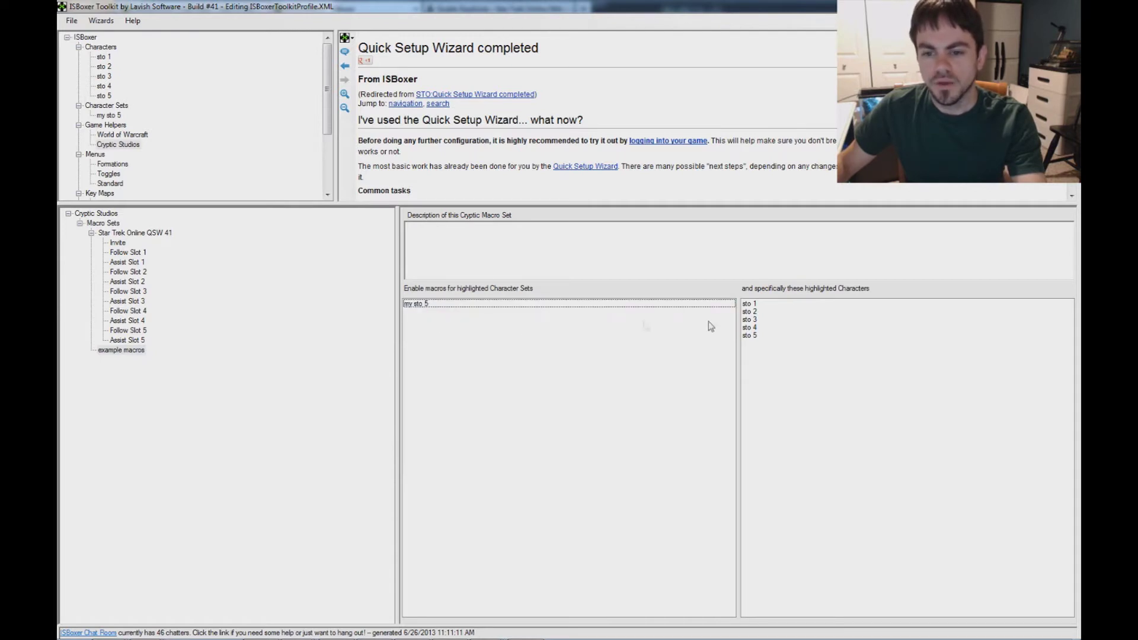
click(750, 312)
click(758, 327)
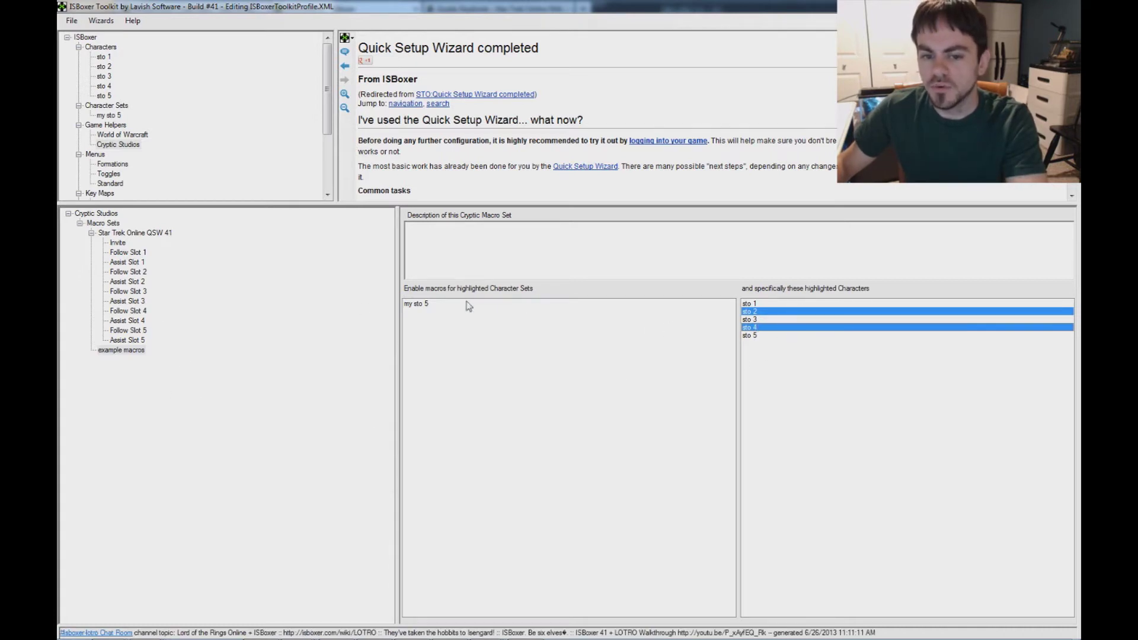
Step: Deselect characters sto 4 and sto 2 and enable the example macros set for the my sto 5 character set instead
click(773, 329)
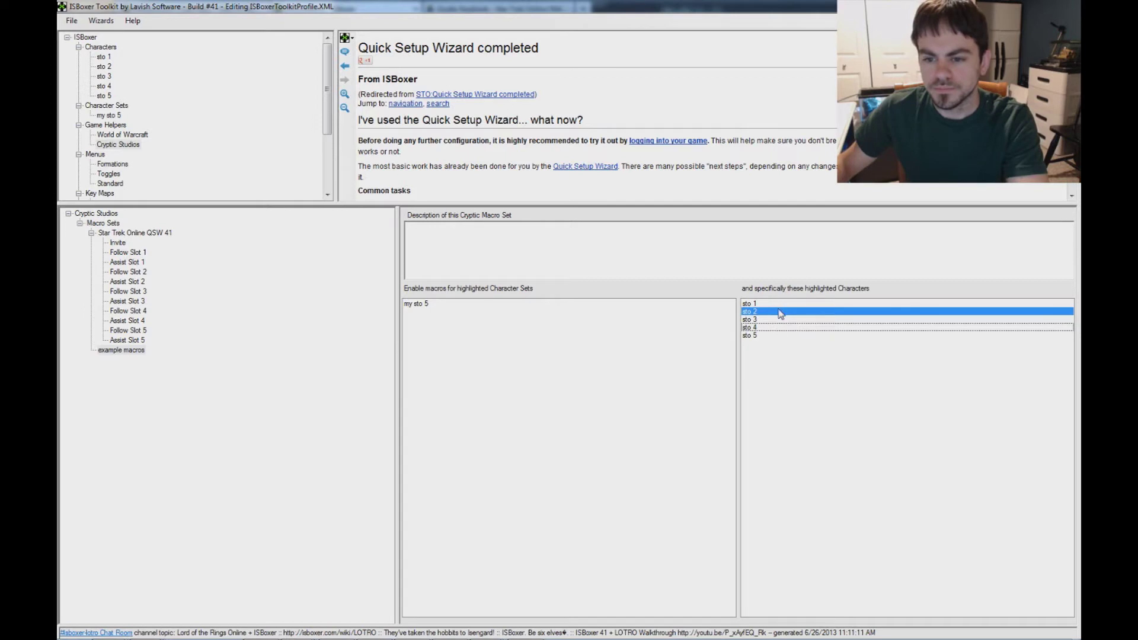
click(778, 311)
click(428, 305)
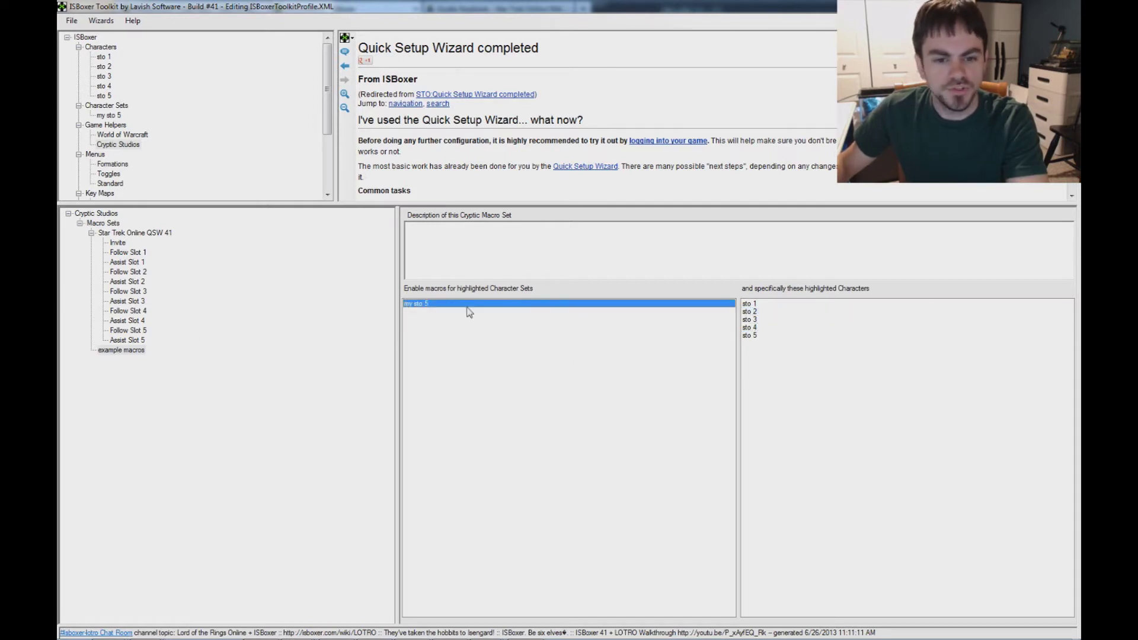
Step: Add a new Cryptic macro to the example macros set and name it "target self"
right_click(138, 354)
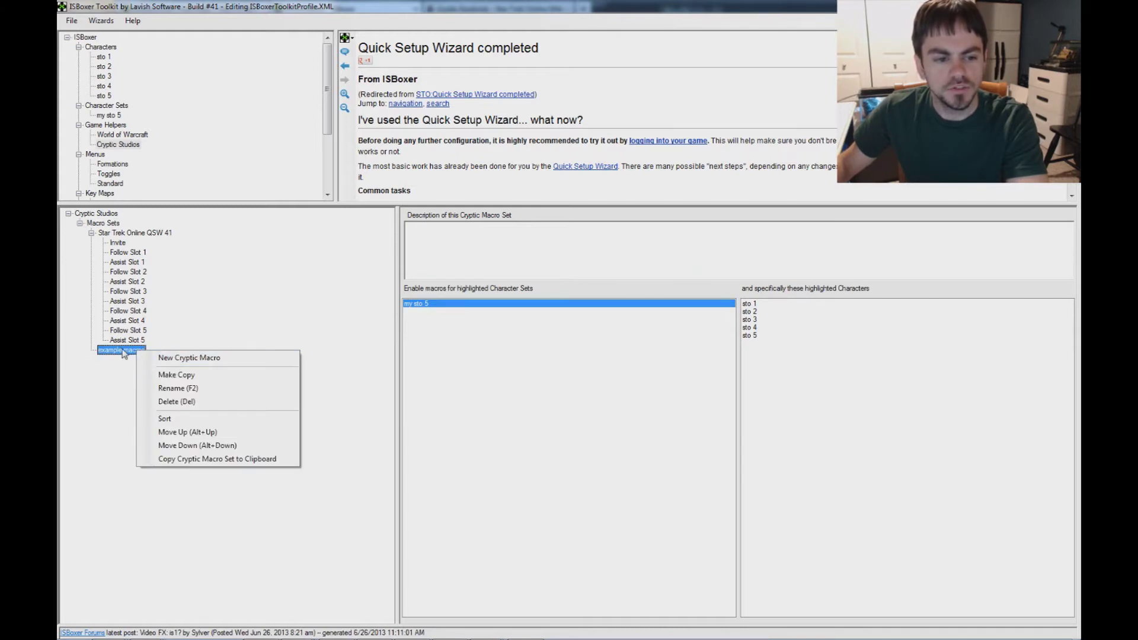
click(209, 359)
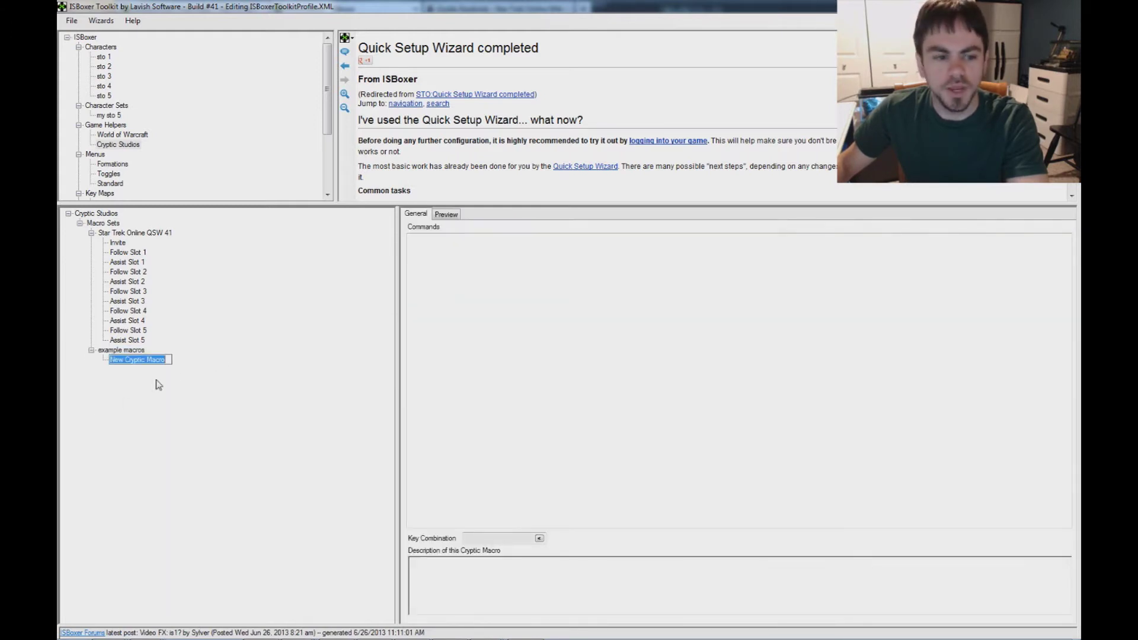
text(tar)
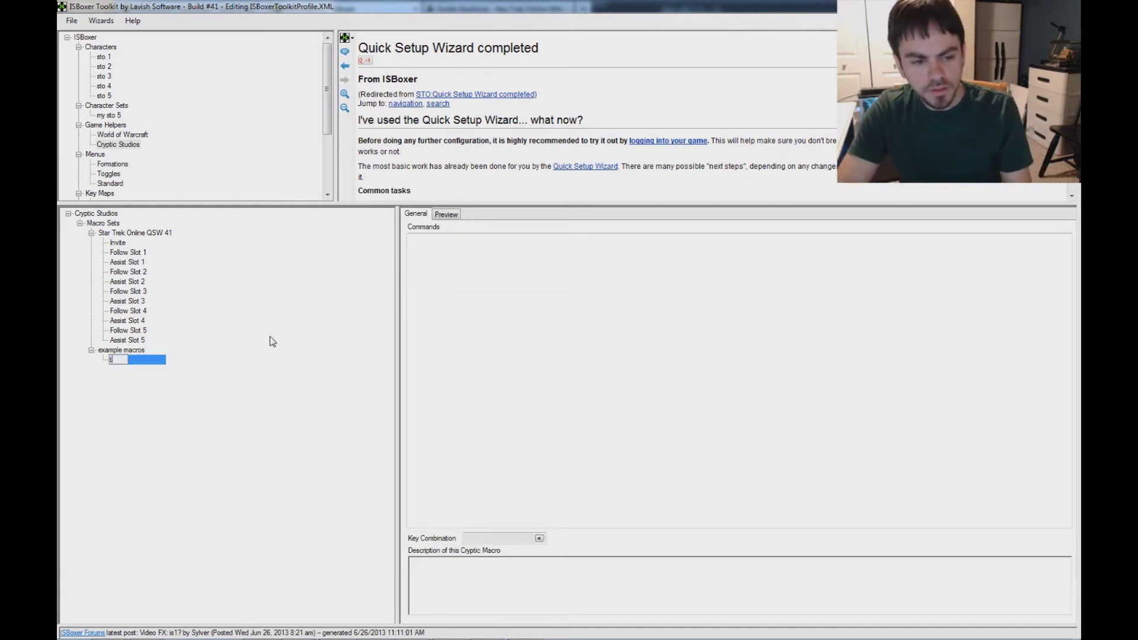
text(get self)
key(Return)
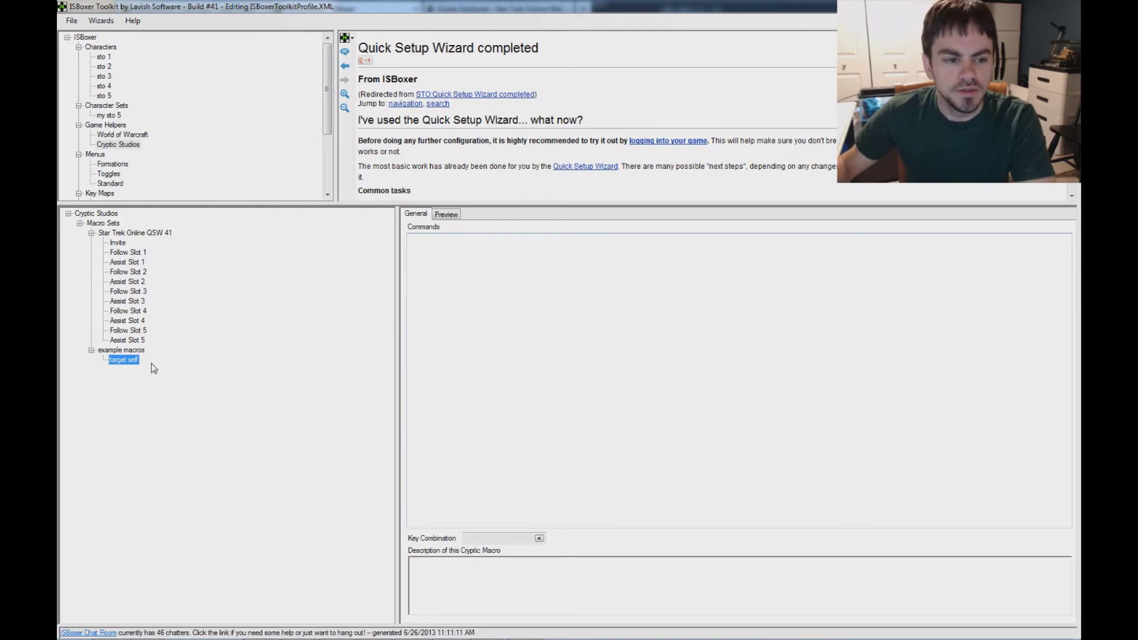
Step: Enter target_self as the new macro's command and assign it the key combination Ctrl+T
click(491, 281)
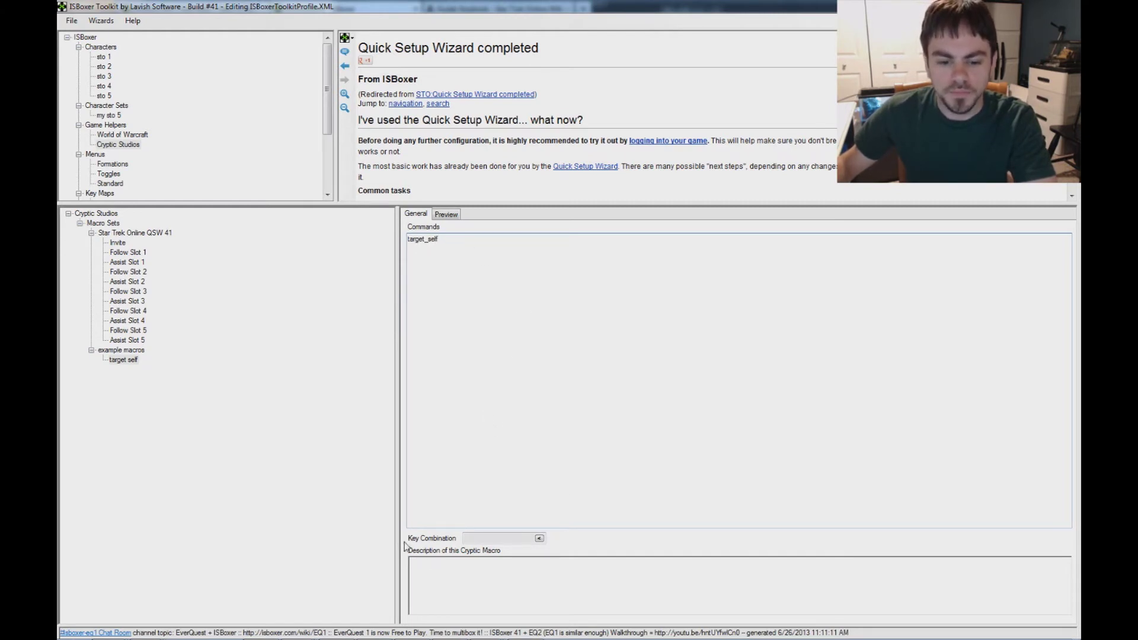
click(539, 539)
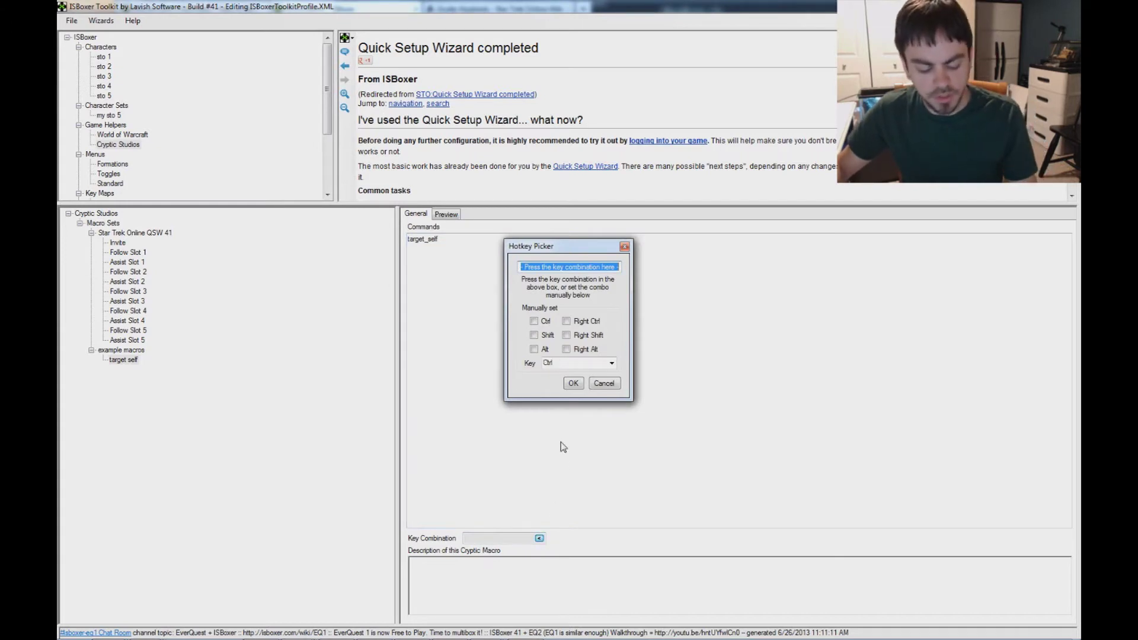
click(574, 384)
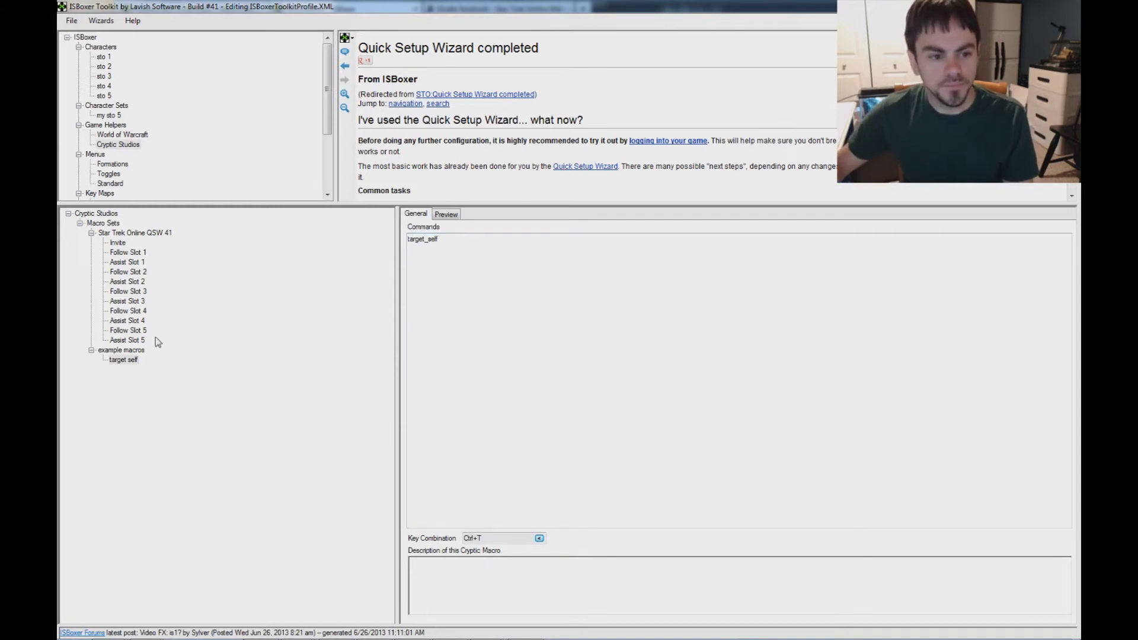
Step: Export the whole configuration to Inner Space, then switch to Star Trek Online and reload the character set configuration there
click(126, 351)
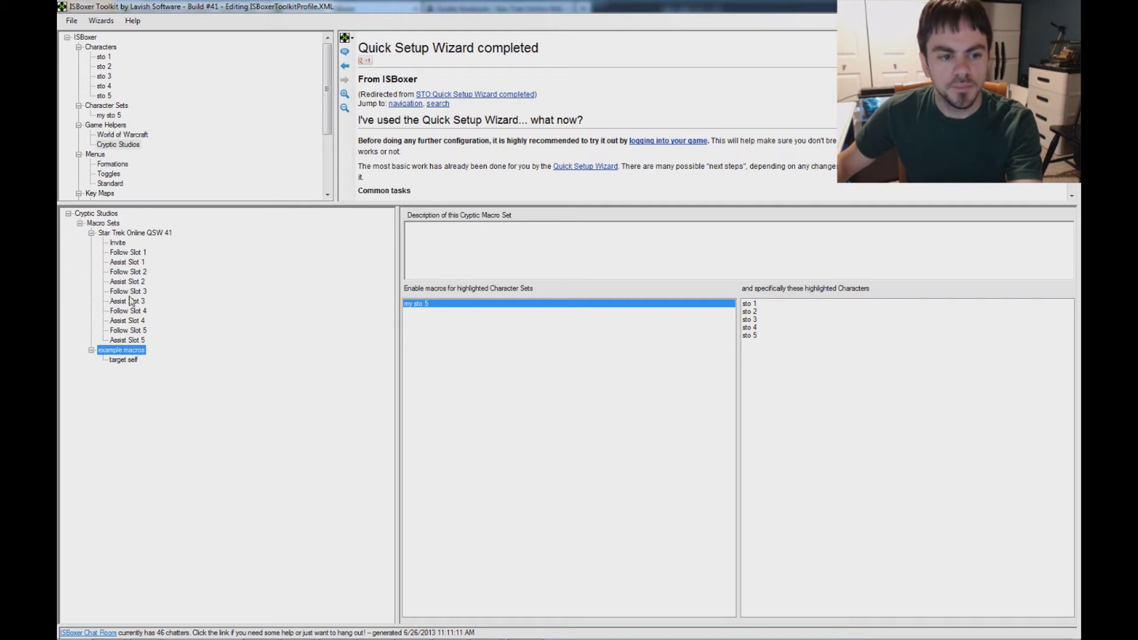
click(71, 20)
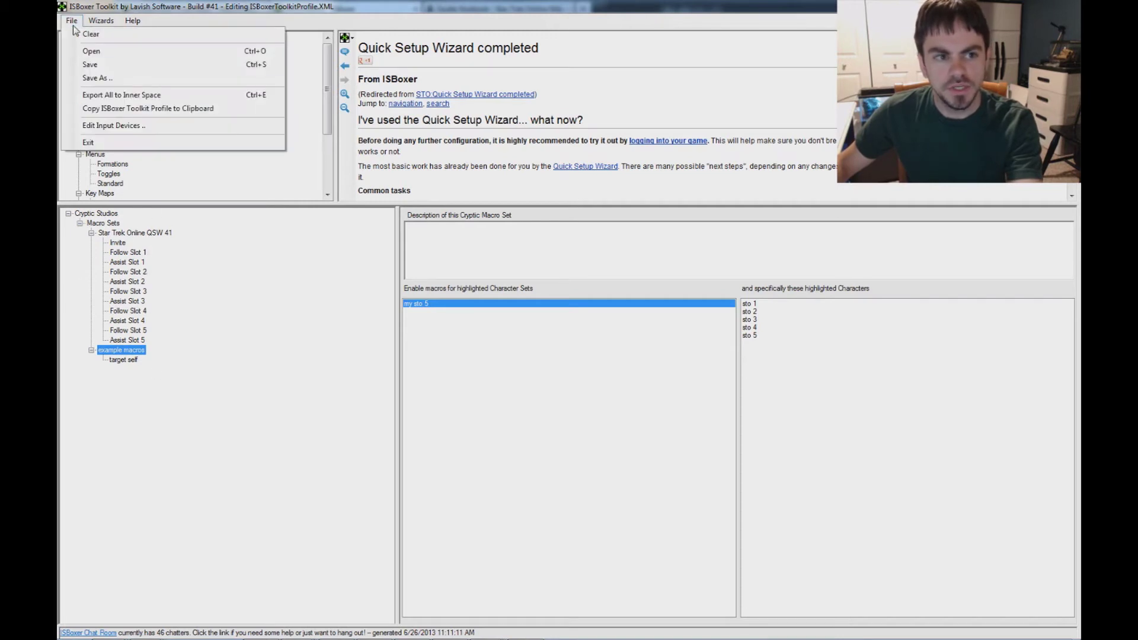
click(116, 96)
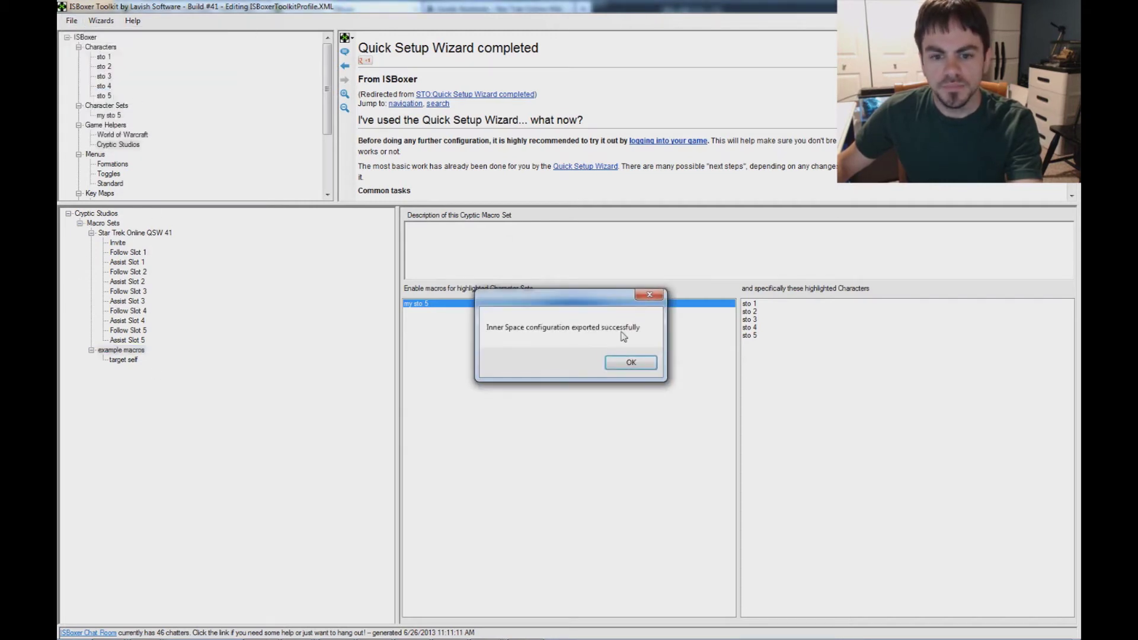
click(620, 361)
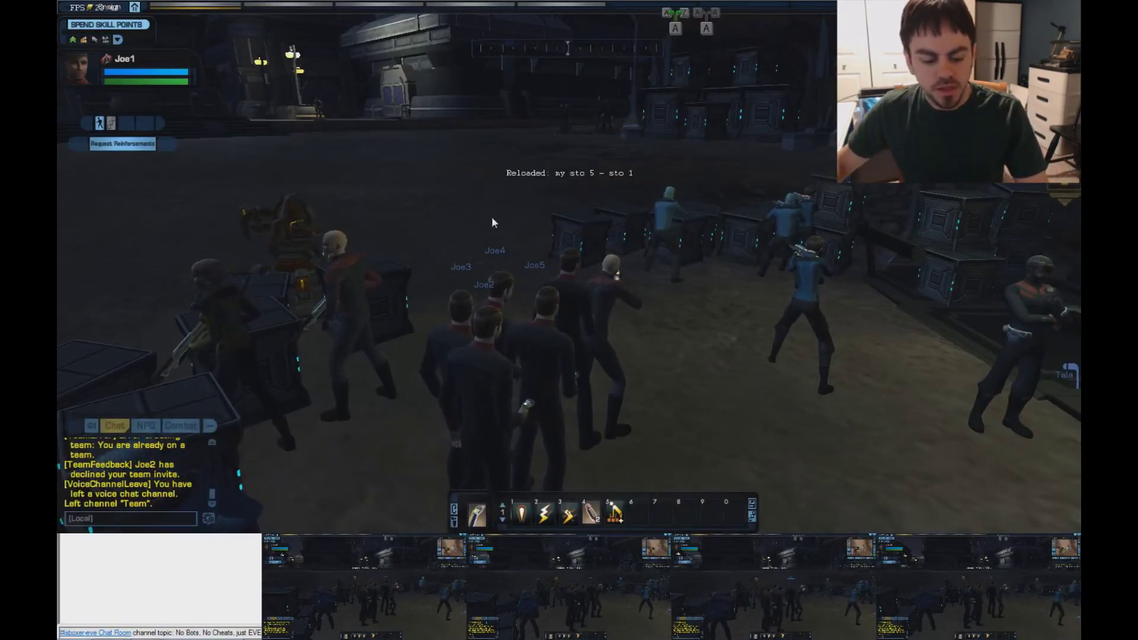
key(ctrl+shift+alt+r)
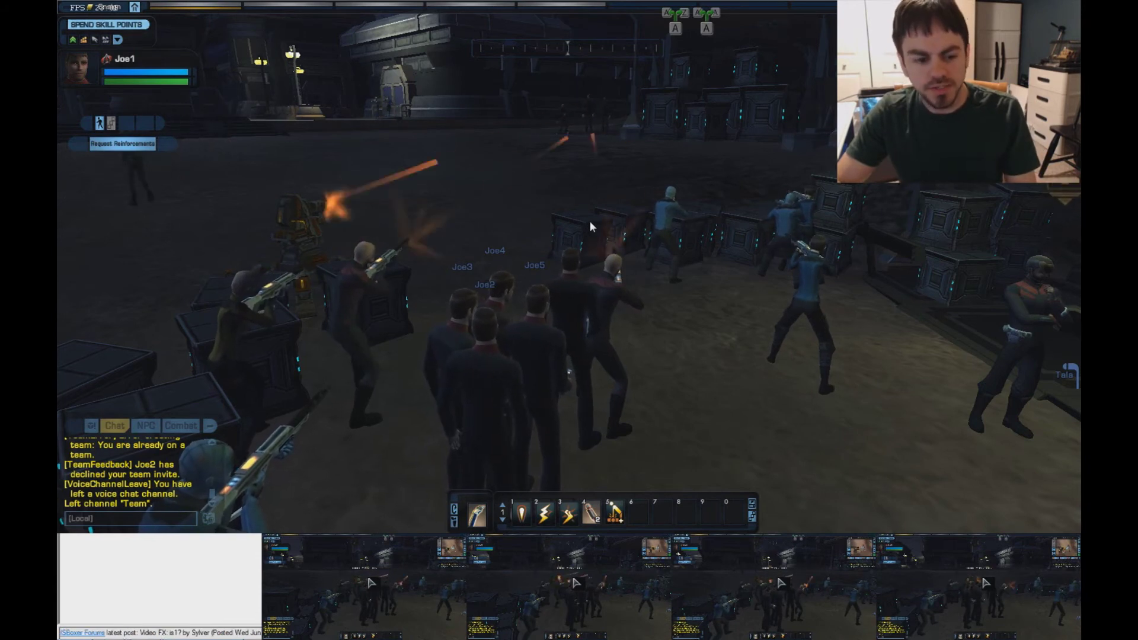
Step: Load the exported key binds in the game by running the chat command /bind_load_file isboxer-binds.txt
key(Return)
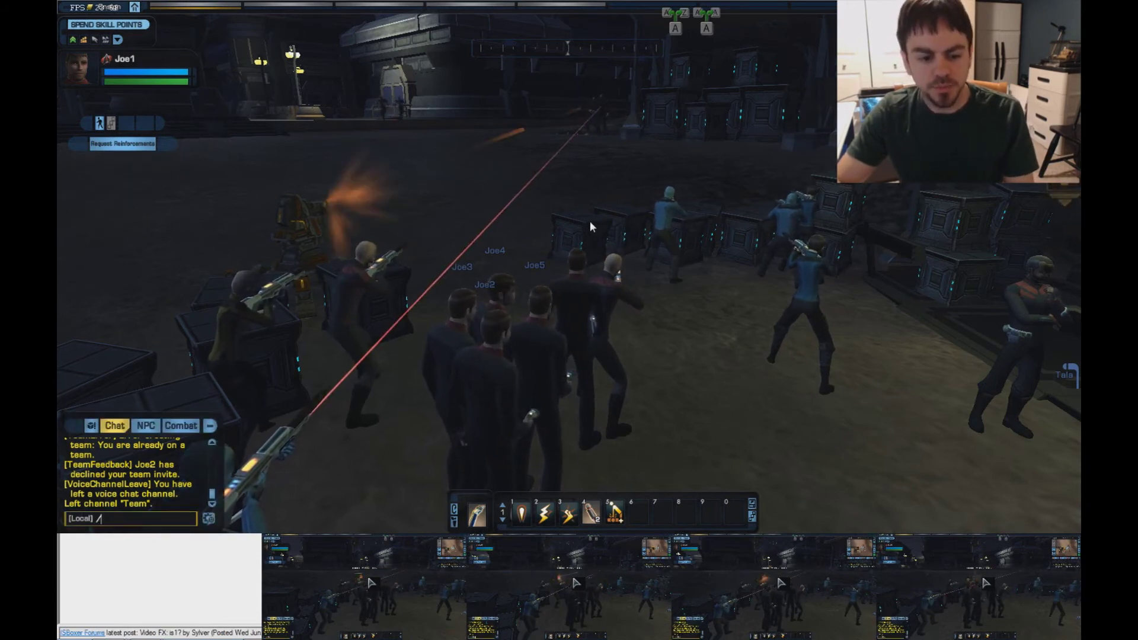
text(/bind_load_file)
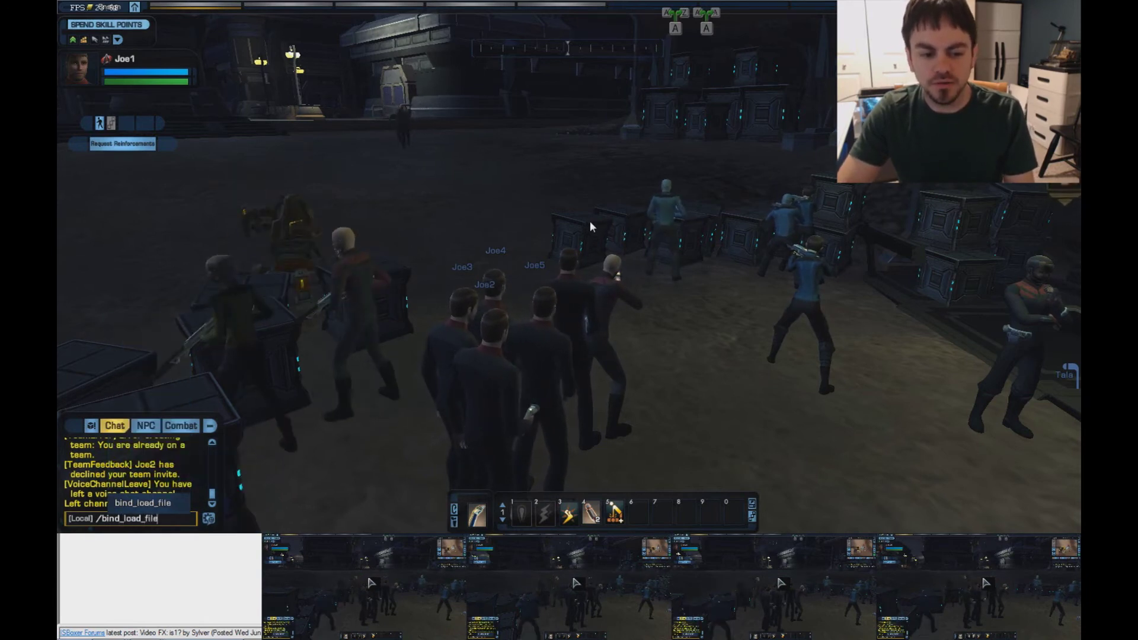
key(Tab)
text(is)
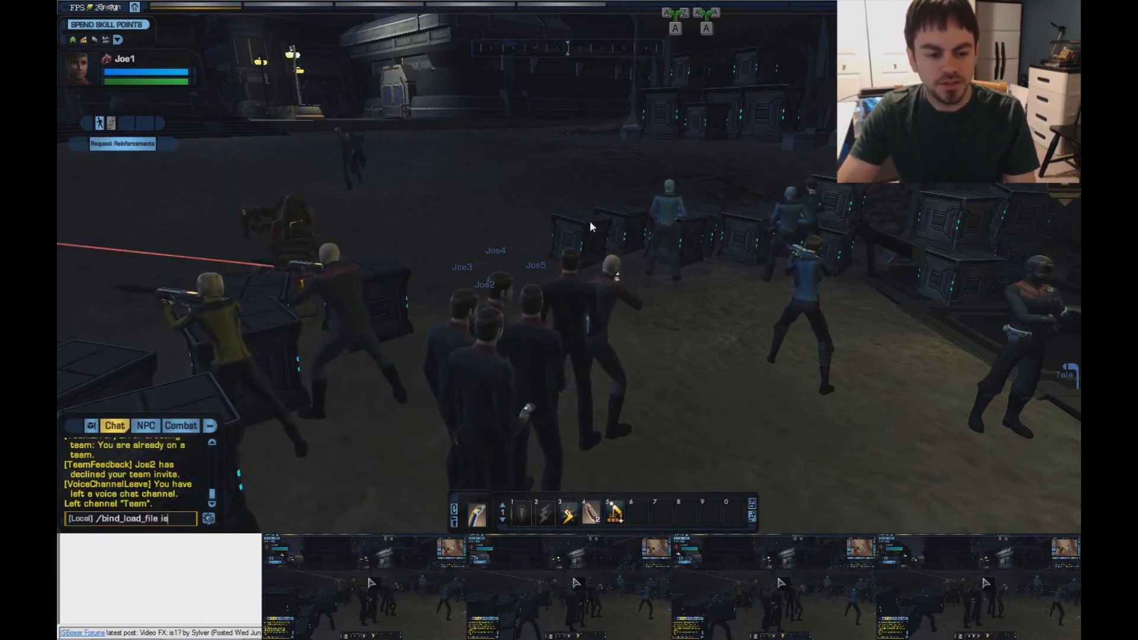
text(boxer-binds.txt)
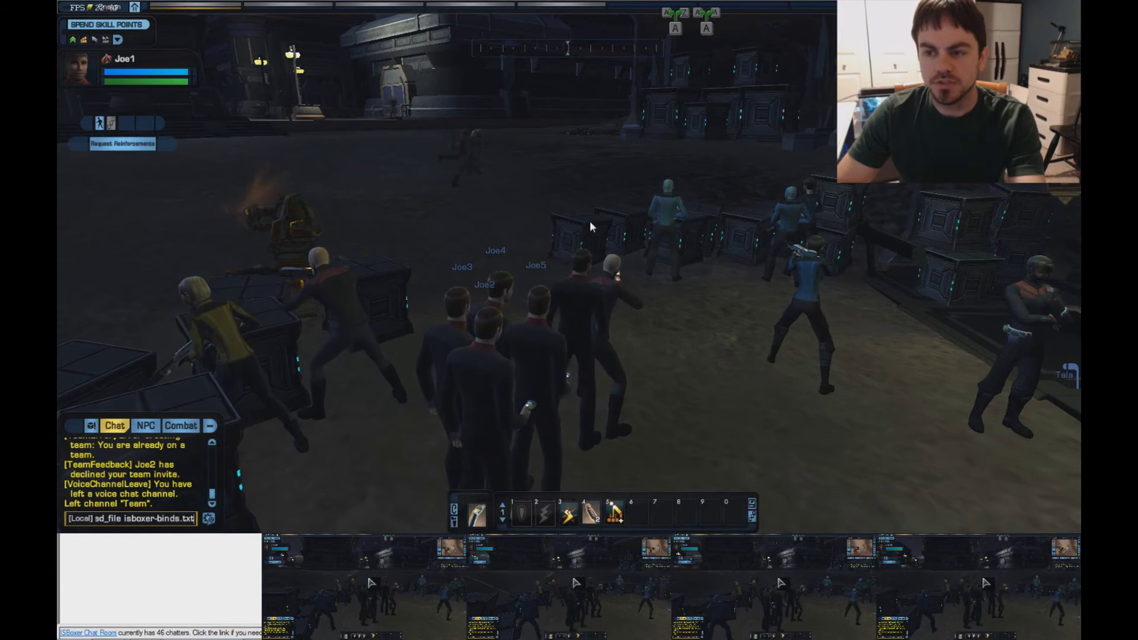
key(Return)
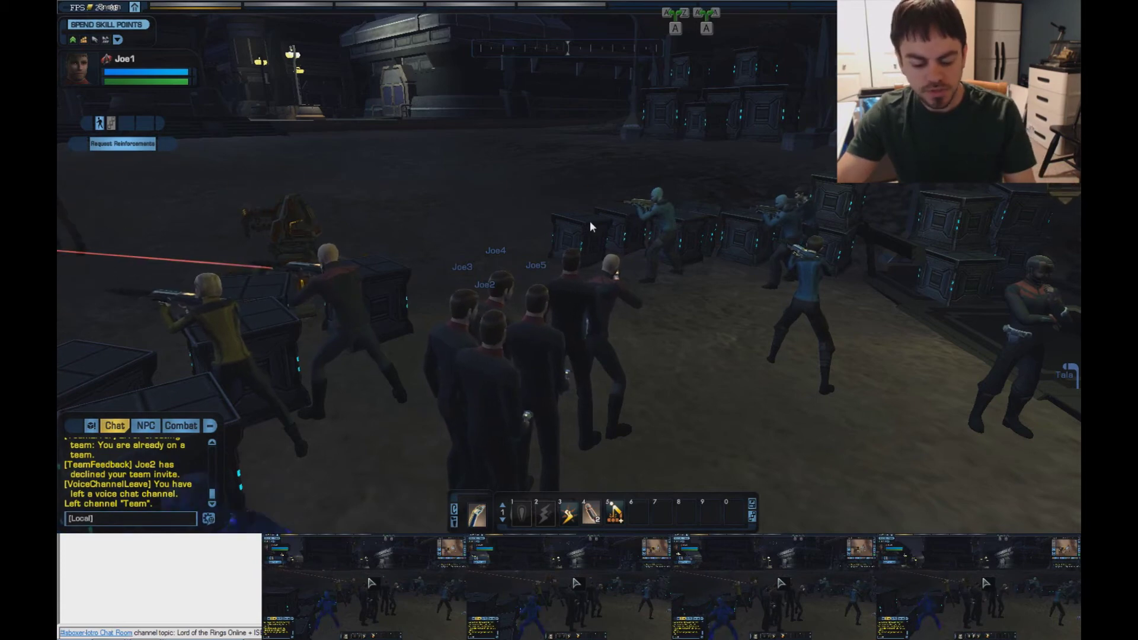
Step: Test self-targeting with broadcasting turned off, switching to the fifth character's game window and back to the first to check their targets
key(F1)
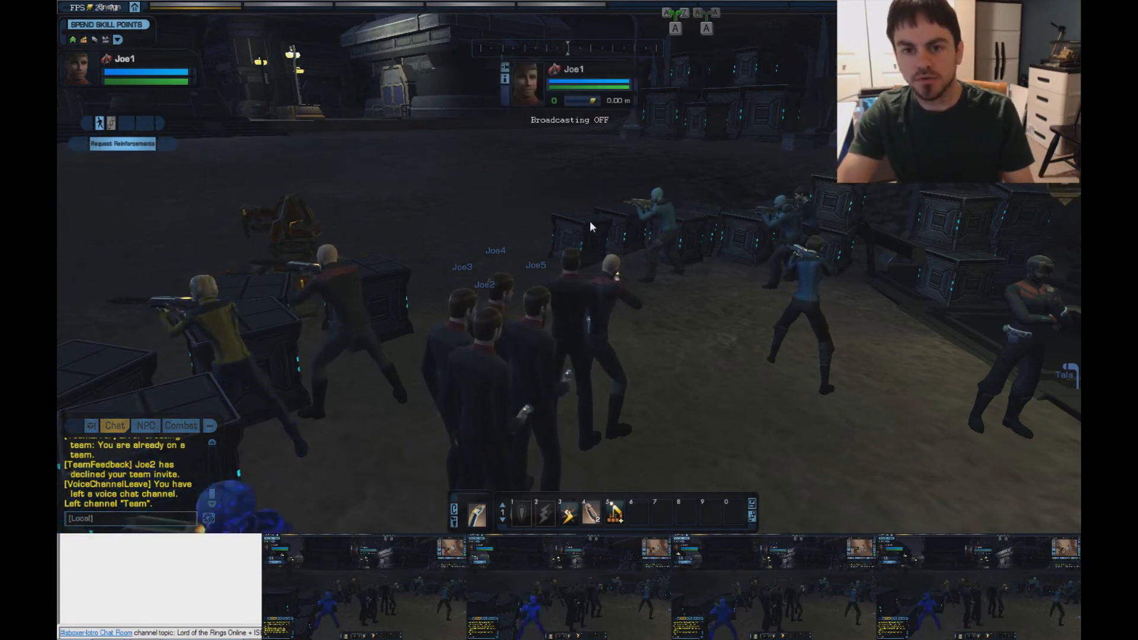
key(ctrl+alt+3)
key(ctrl+alt+5)
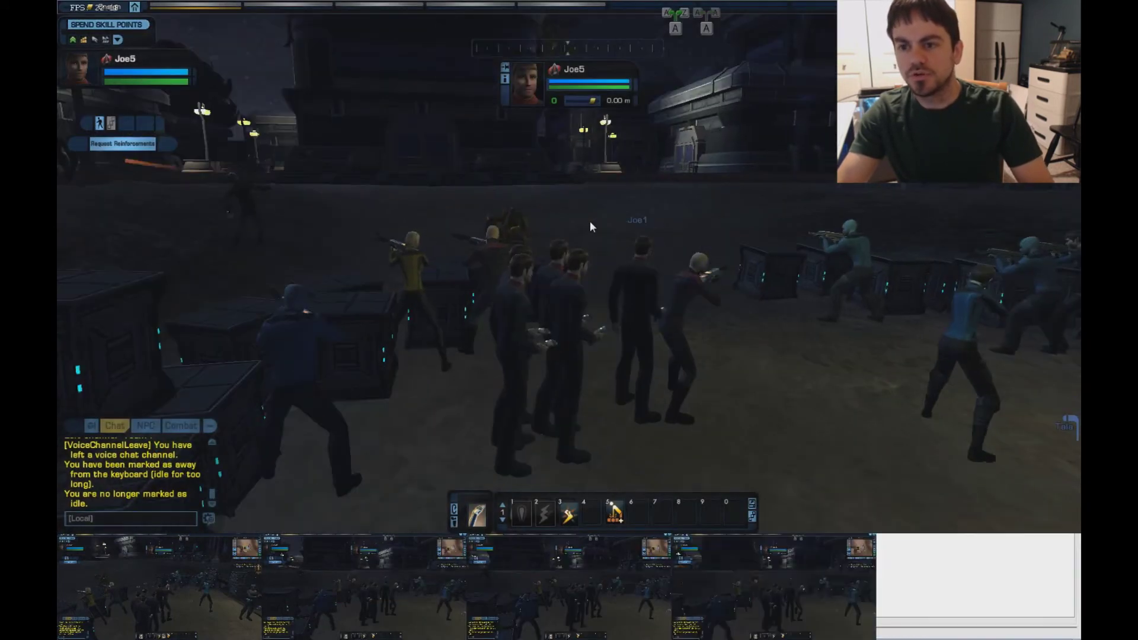
key(ctrl+alt+1)
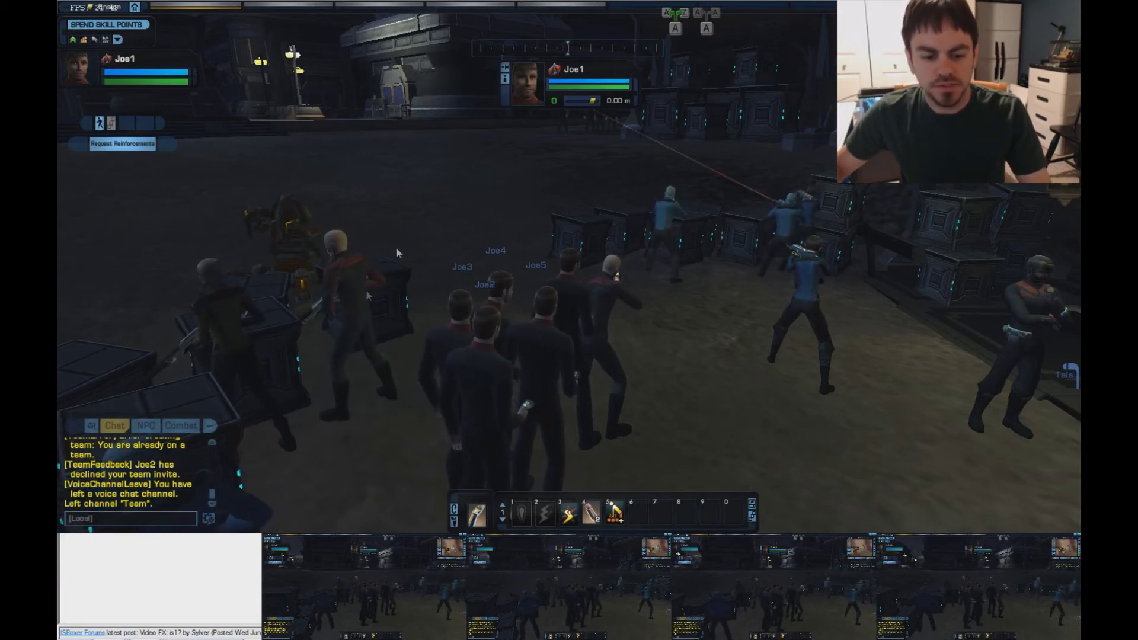
Step: Switch to Windows Explorer's Star Trek Online Live folder, view the contents of isboxer-binds.txt in Notepad and close it
mouse_move(195, 632)
mouse_move(146, 627)
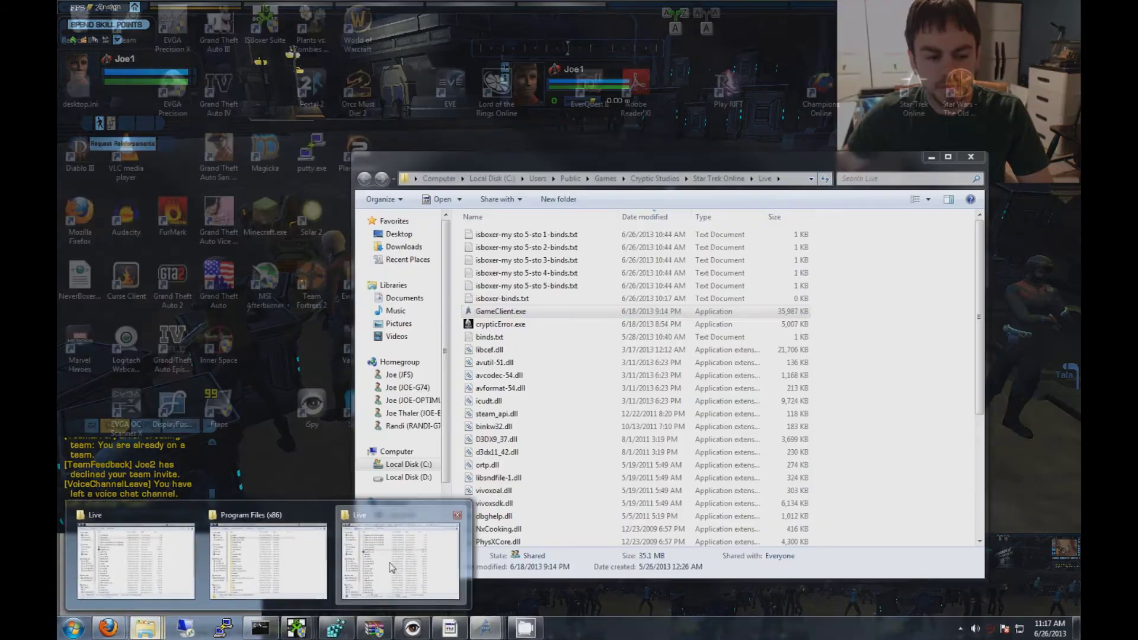
click(392, 567)
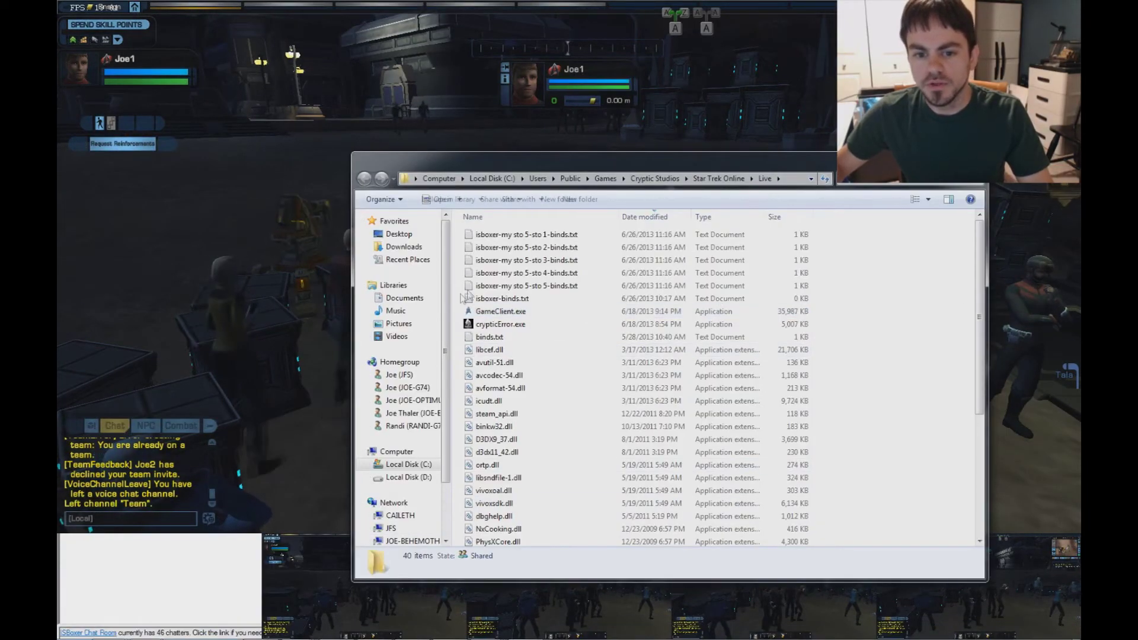
click(571, 299)
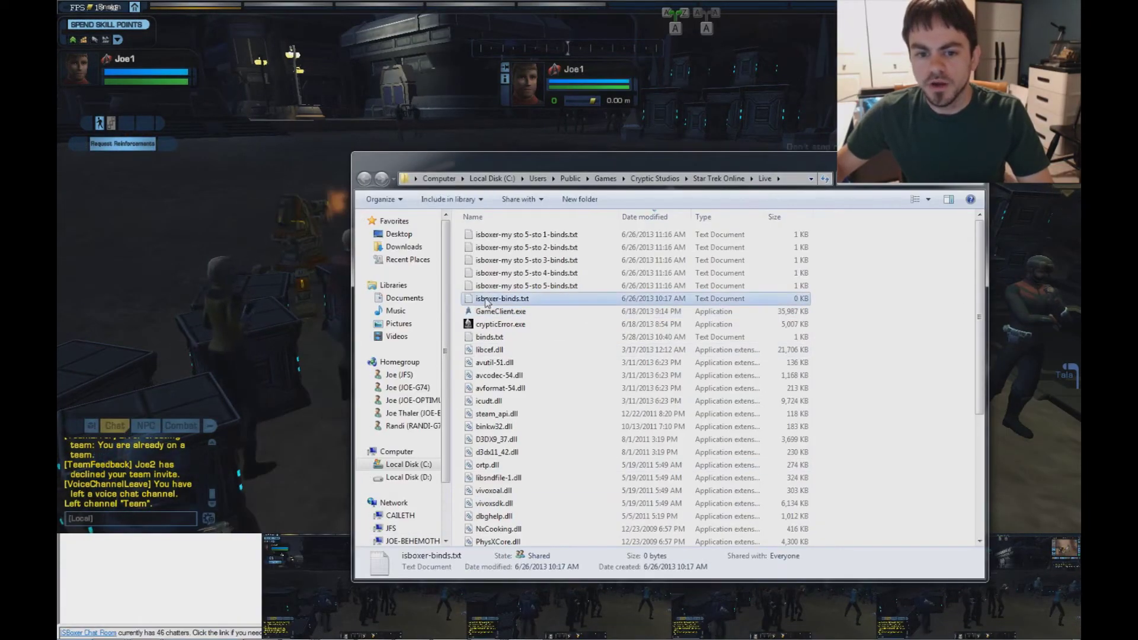
double_click(570, 300)
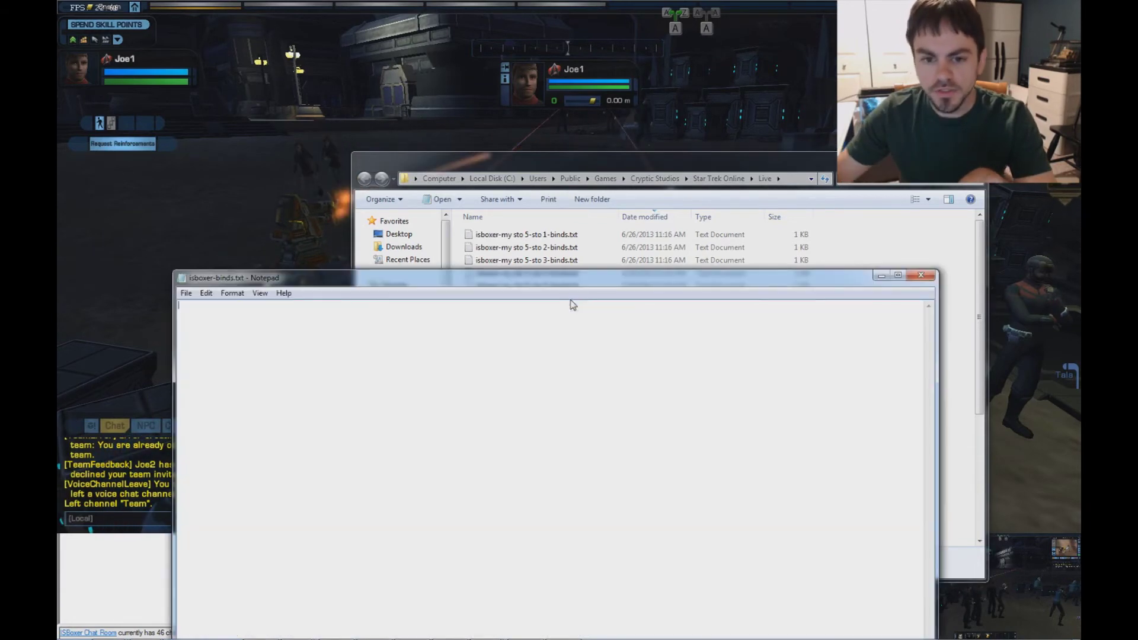
click(921, 276)
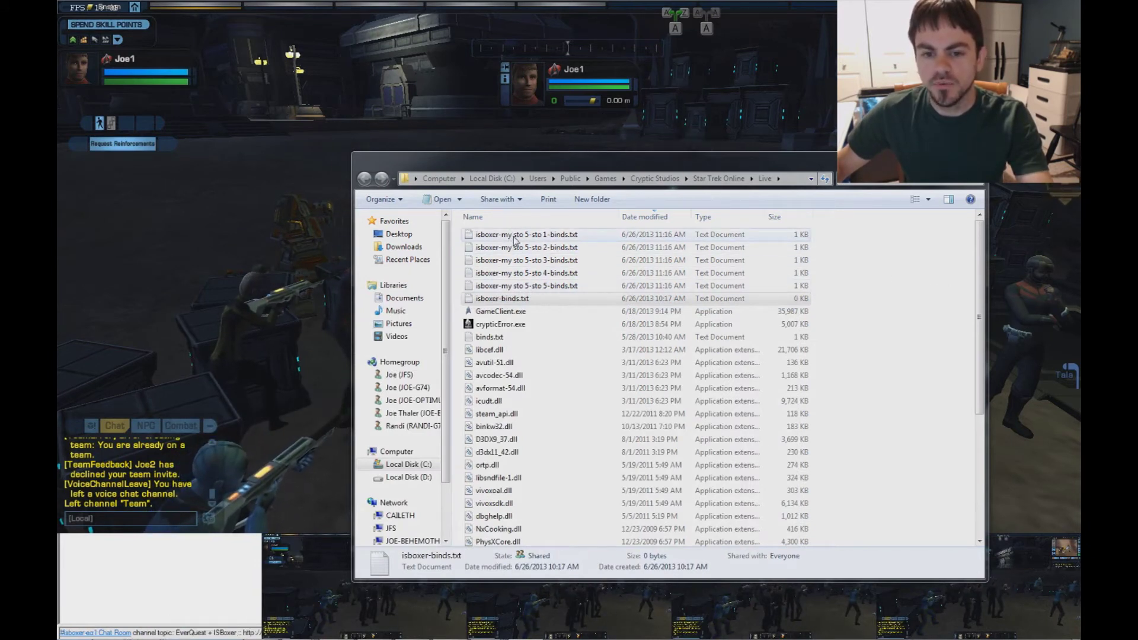
Step: View the sto 1 and sto 3 binds files in Notepad, examine their invite commands and close both files
key(Home)
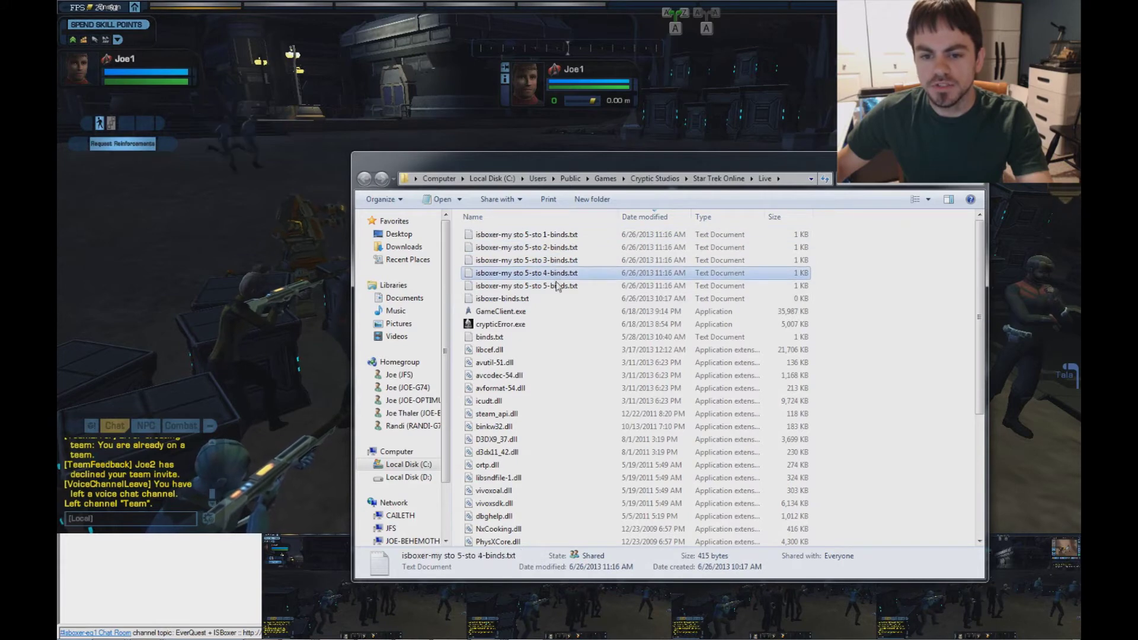
click(554, 286)
double_click(568, 235)
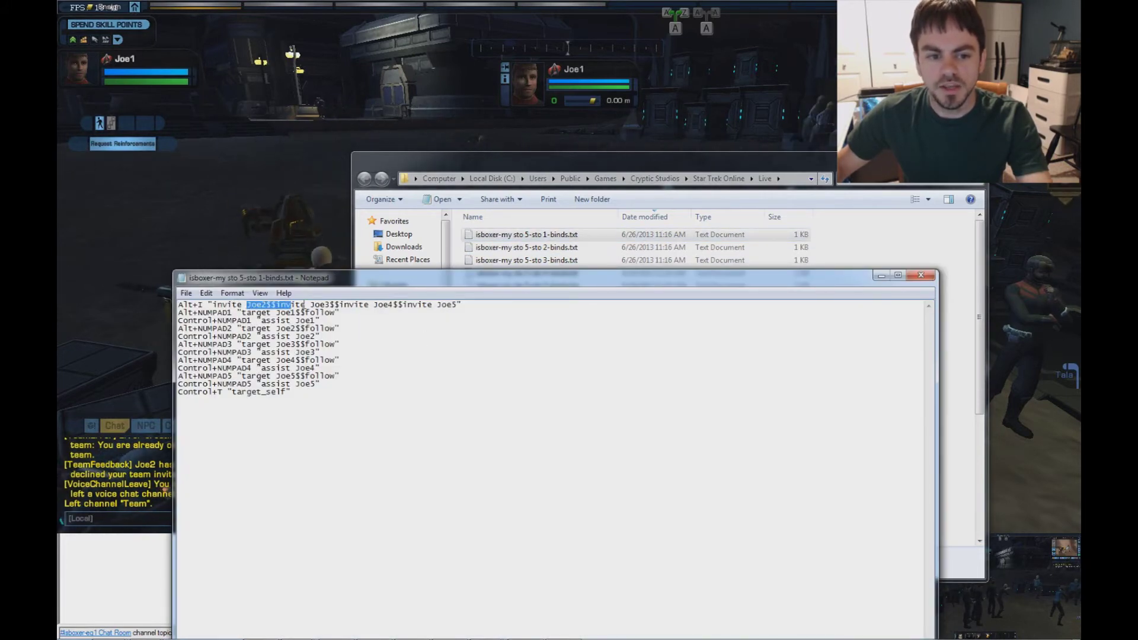
drag(427, 302, 461, 303)
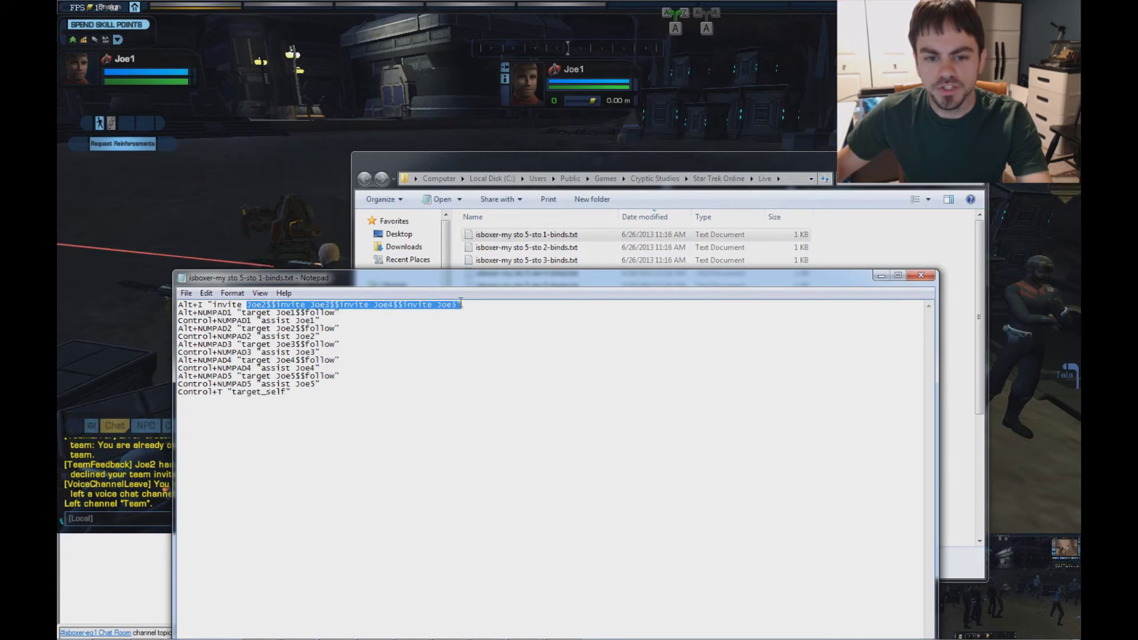
click(920, 275)
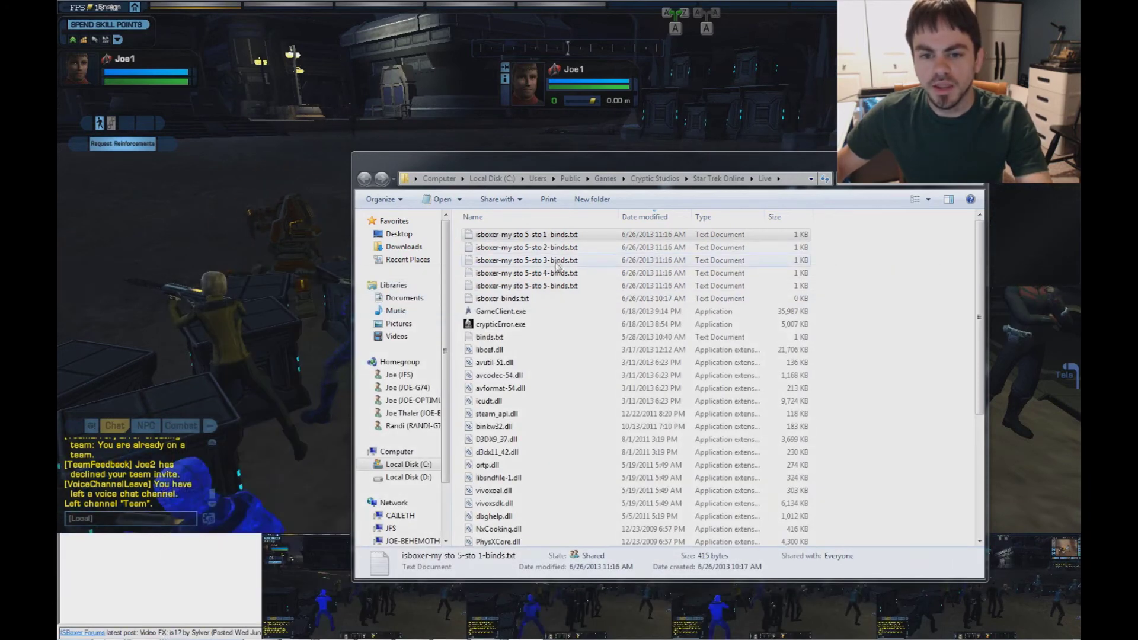
double_click(563, 261)
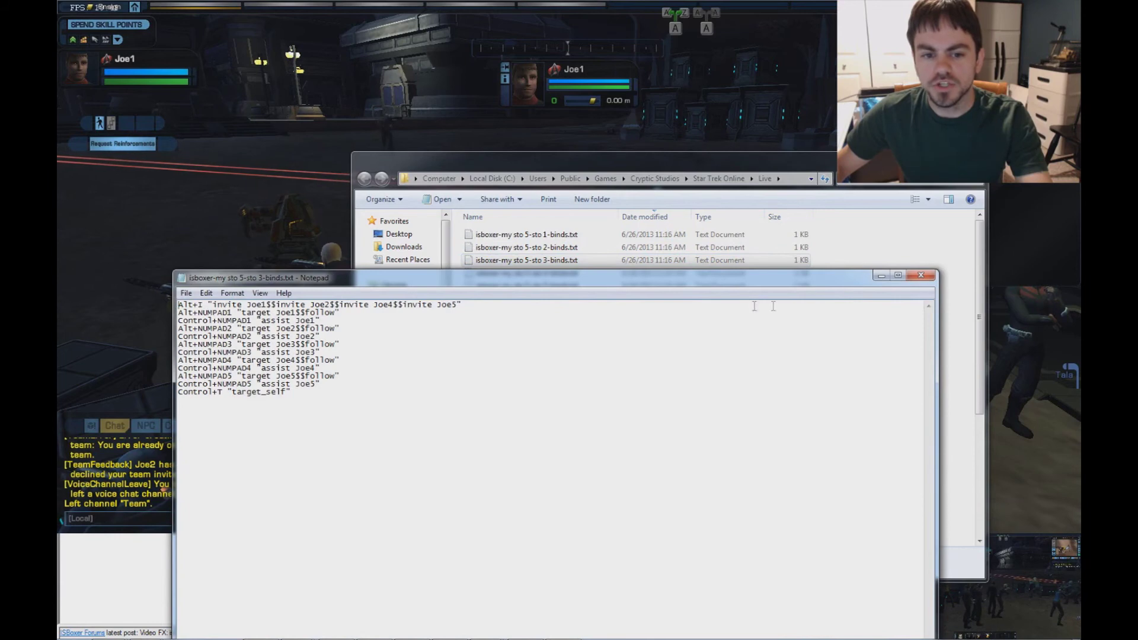
click(921, 275)
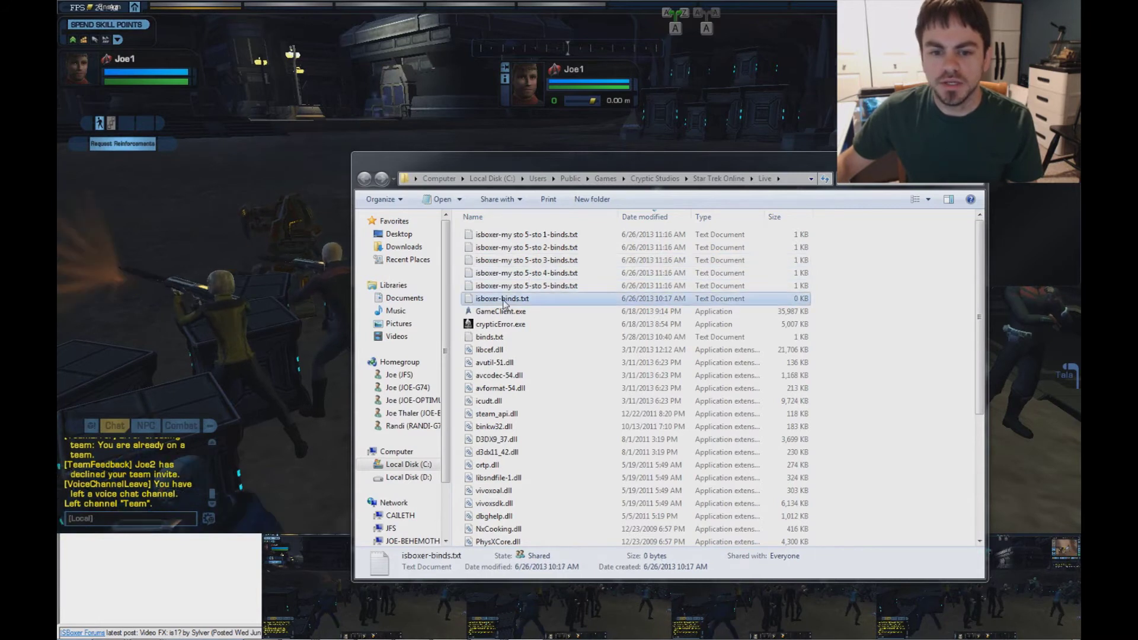
Step: Review the per-character binds files from sto 2 to sto 5 in the folder, ending on the generic isboxer-binds.txt file
click(614, 247)
key(Down)
key(Down)
key(Down)
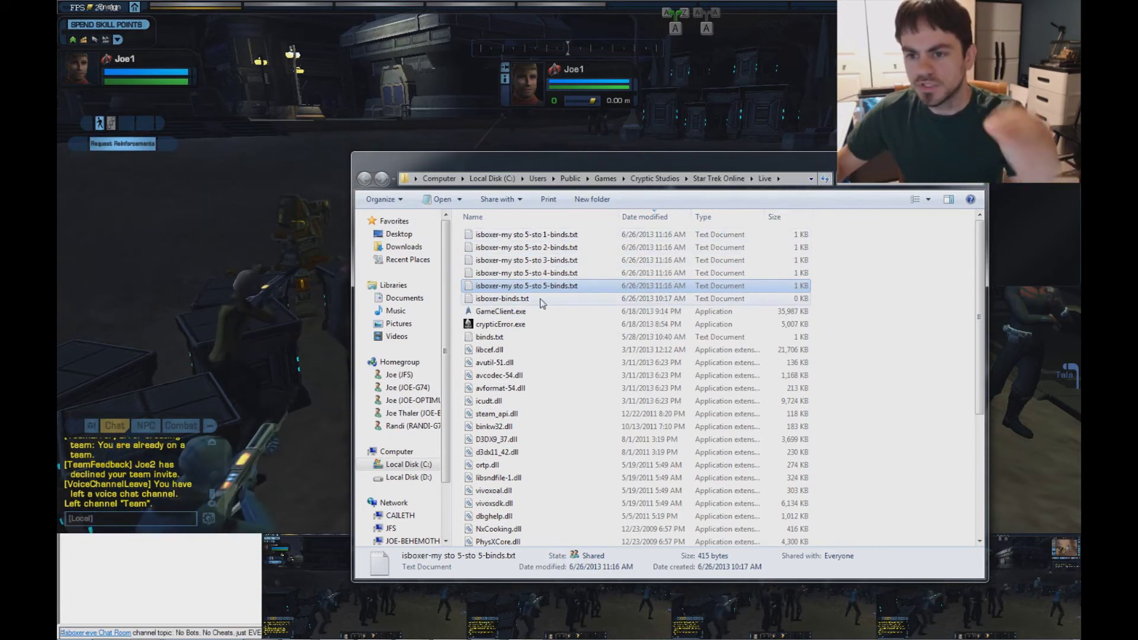
click(521, 304)
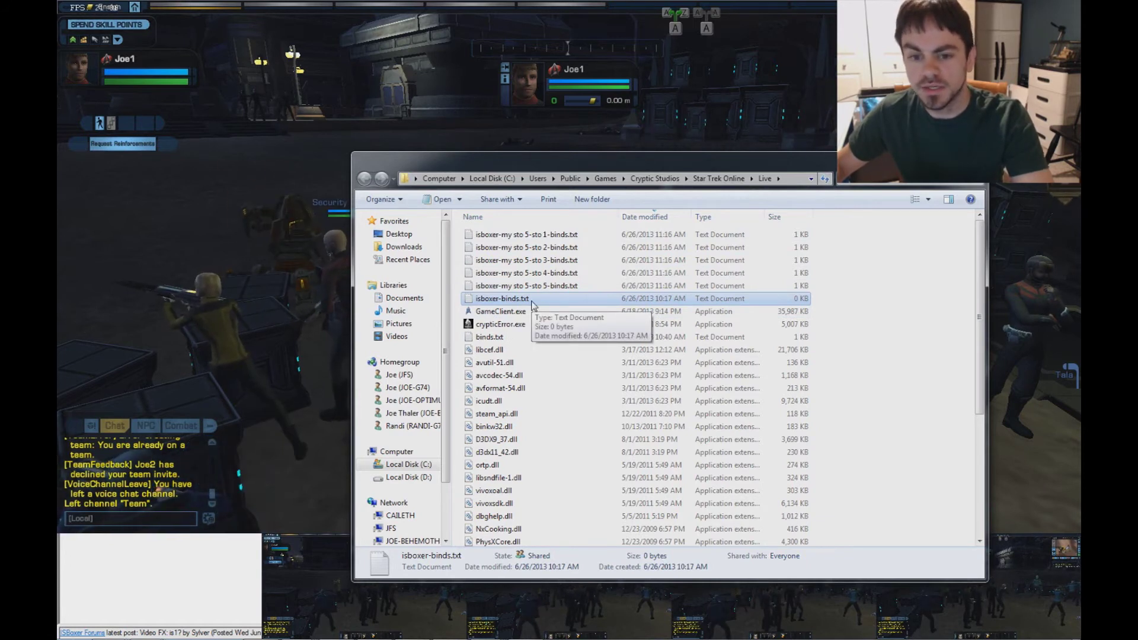
Step: Step through the per-character binds files from sto 1 to sto 5, then minimize the folder window to return to the game
click(545, 238)
key(Down)
key(Down)
key(Down)
key(Down)
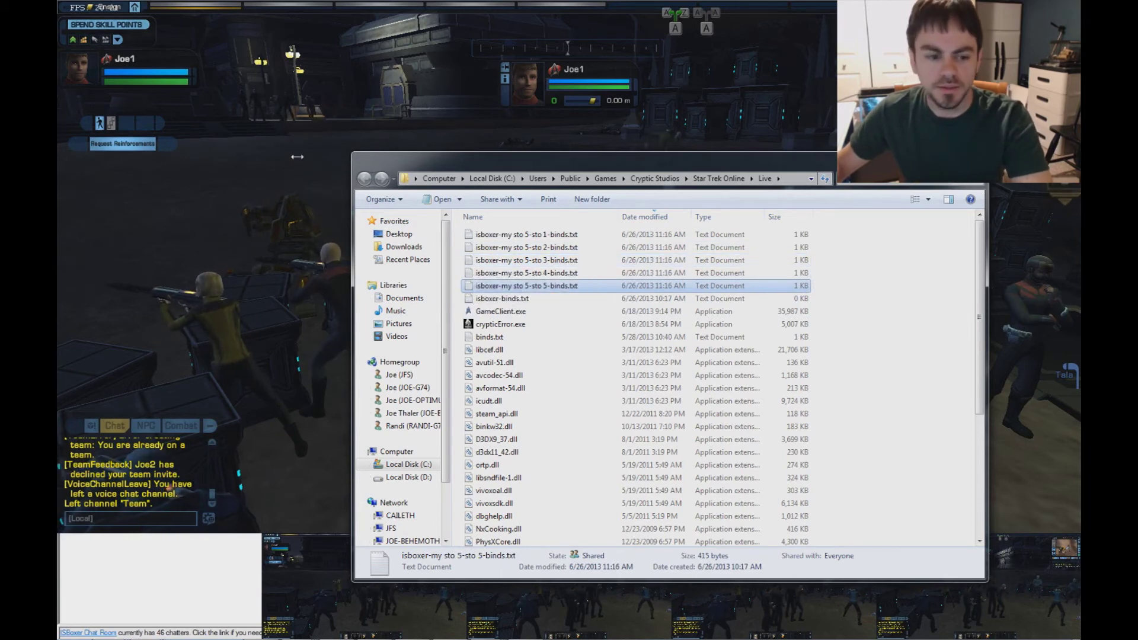
drag(562, 168, 419, 171)
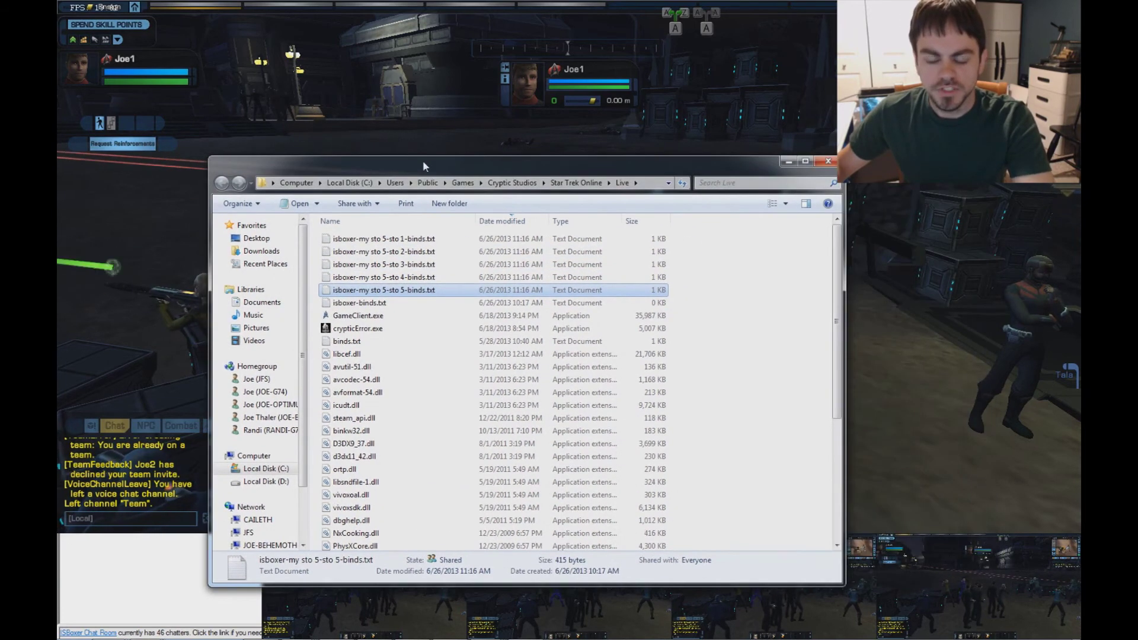
click(787, 162)
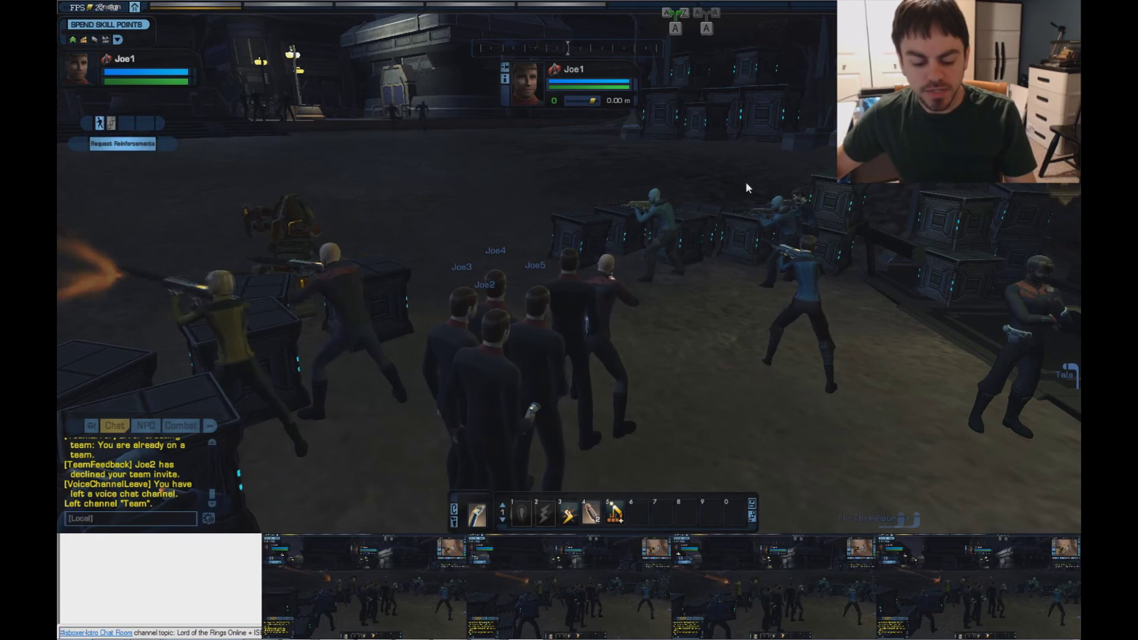
Step: In the fifth character's game window, turn broadcasting off and save the key binds with the chat command /bind_save_file mybinds.txt
key(ctrl+alt+5)
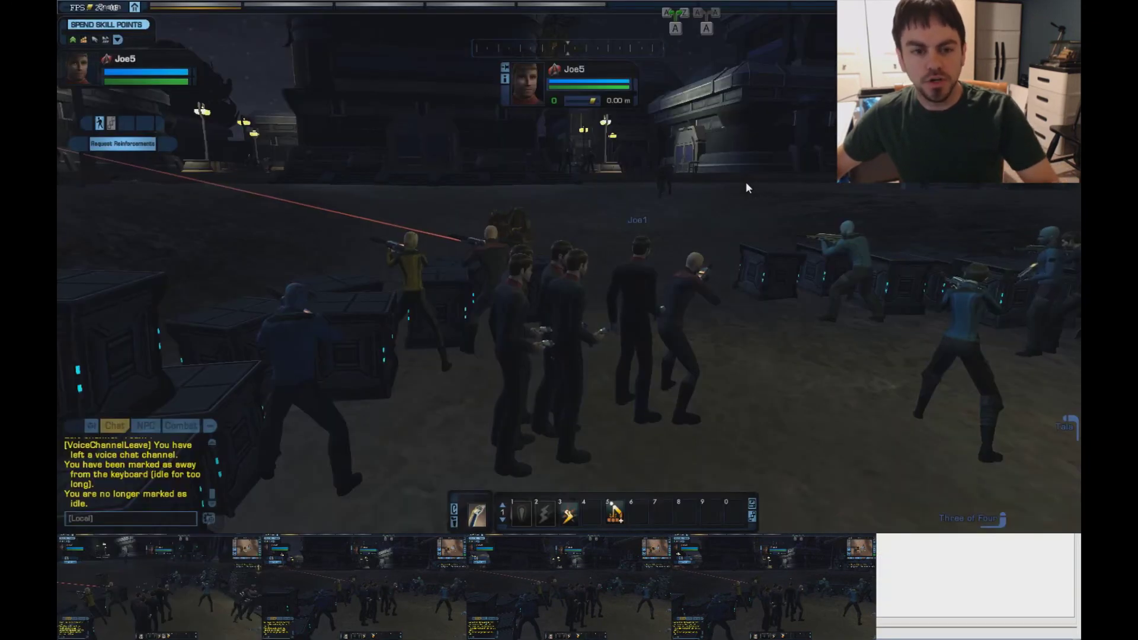
key(Scroll_Lock)
text(/)
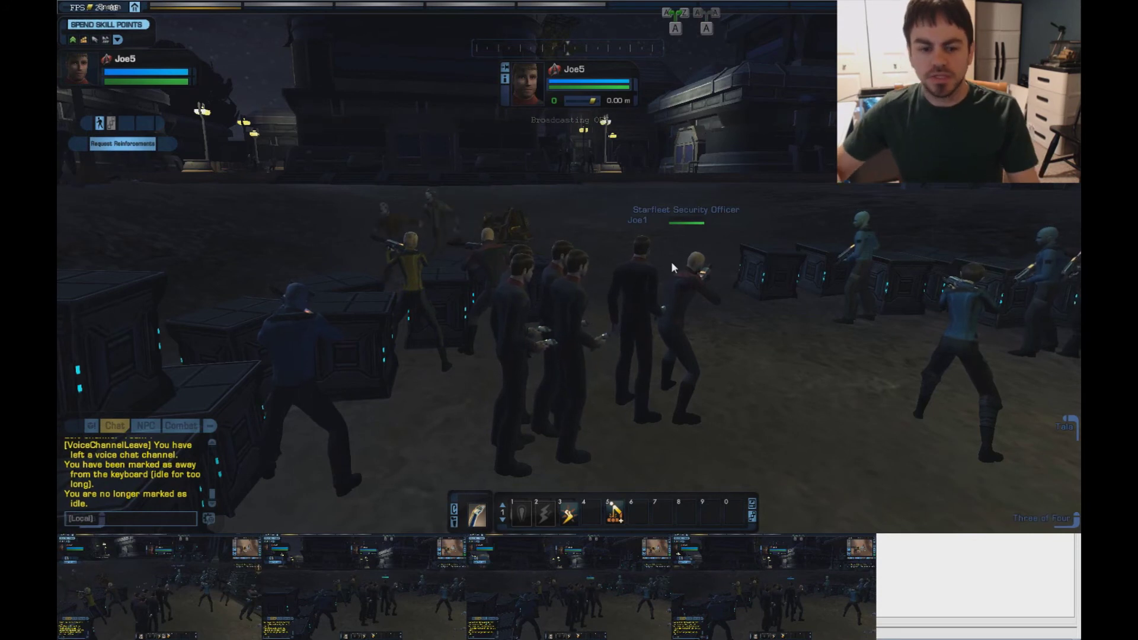
text(bind_)
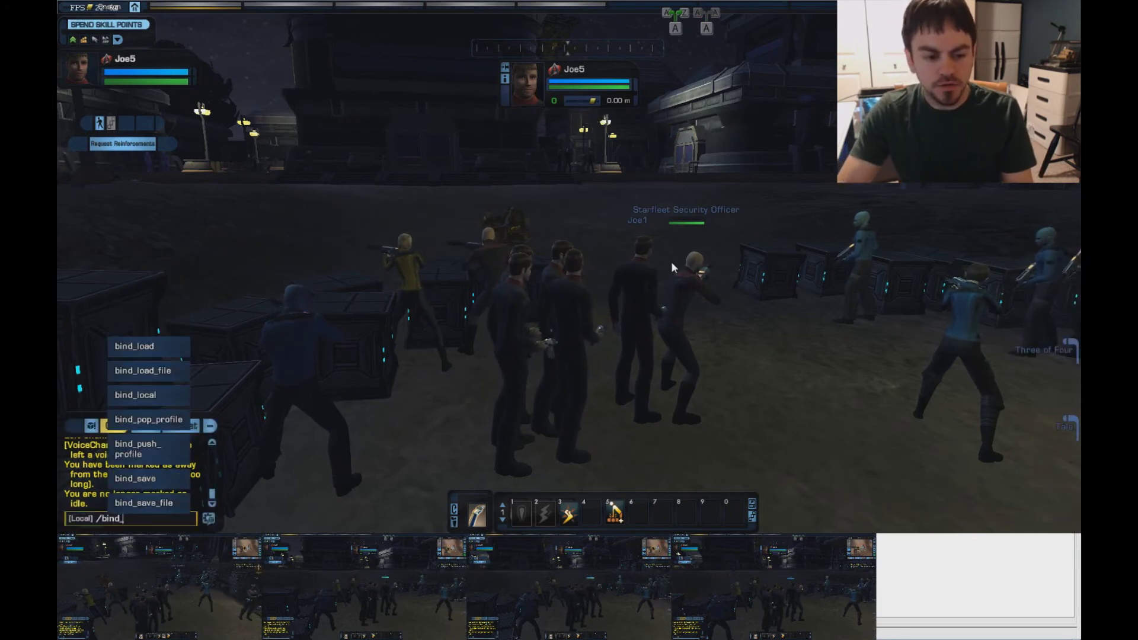
text(save_file )
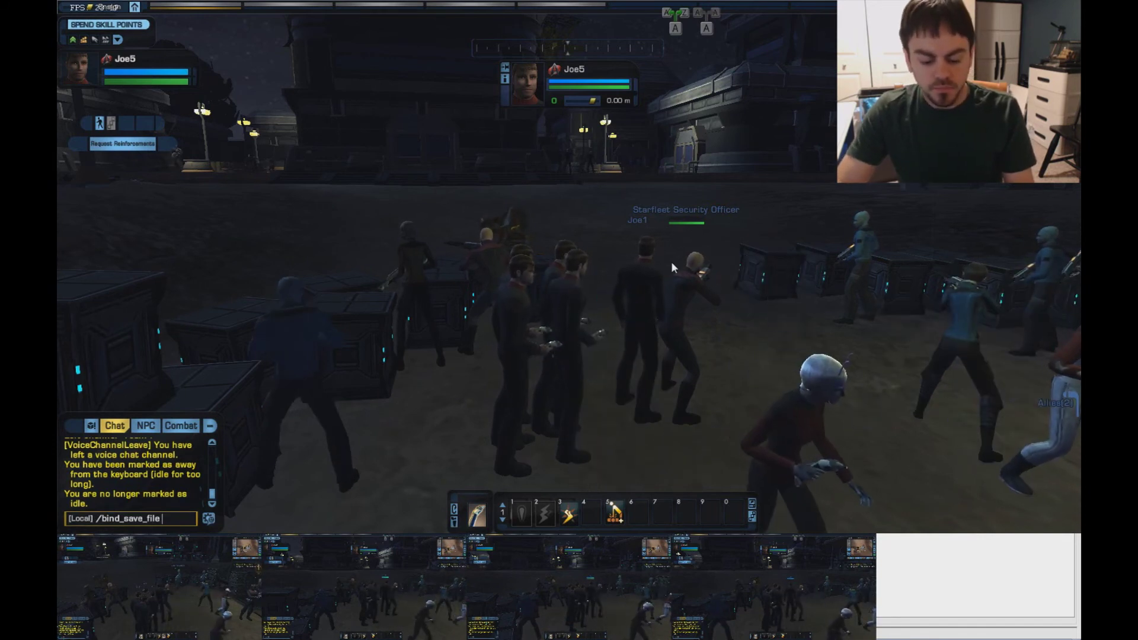
text(mybd.txt)
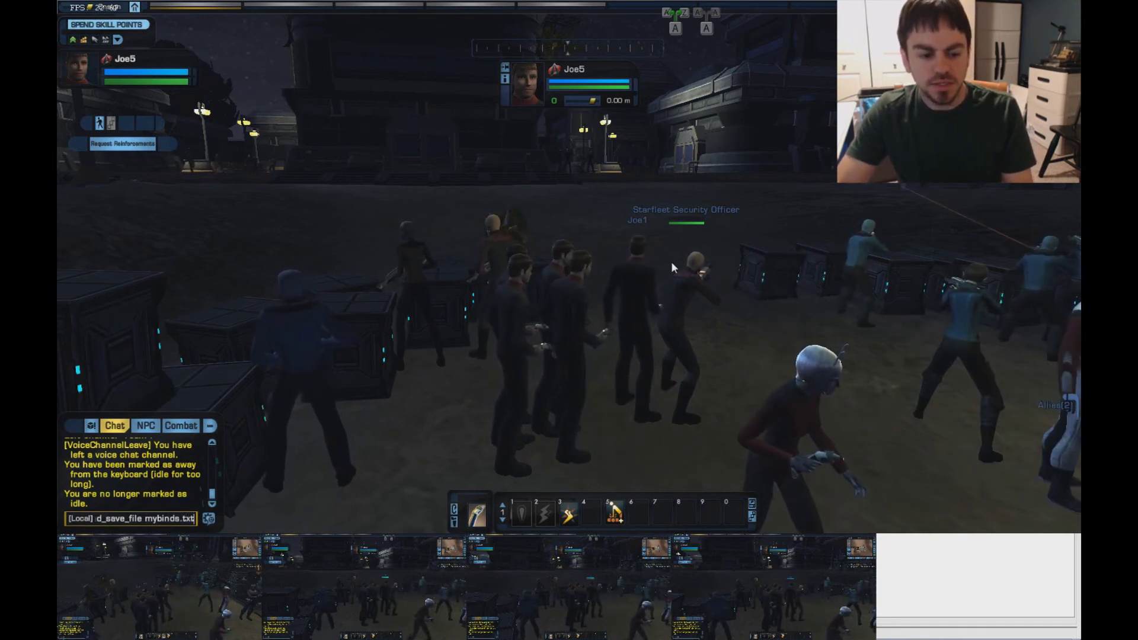
key(Return)
Step: Switch to Windows Explorer's Live folder and compare mybinds.txt with the sto 5 binds file in Notepad, closing both
key(alt+Tab)
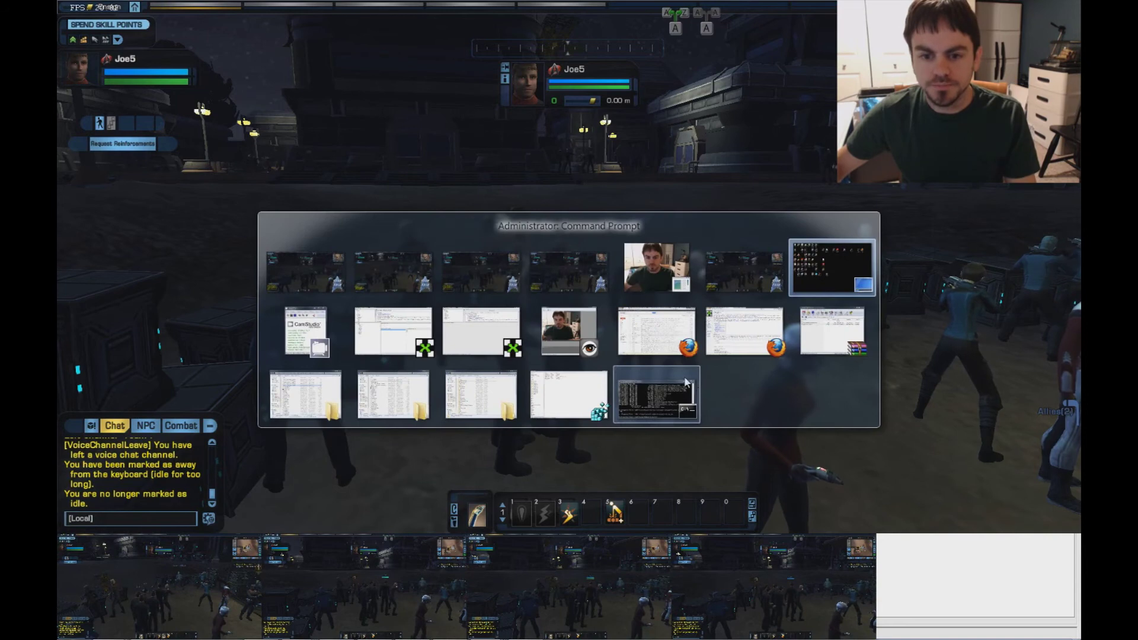
click(515, 354)
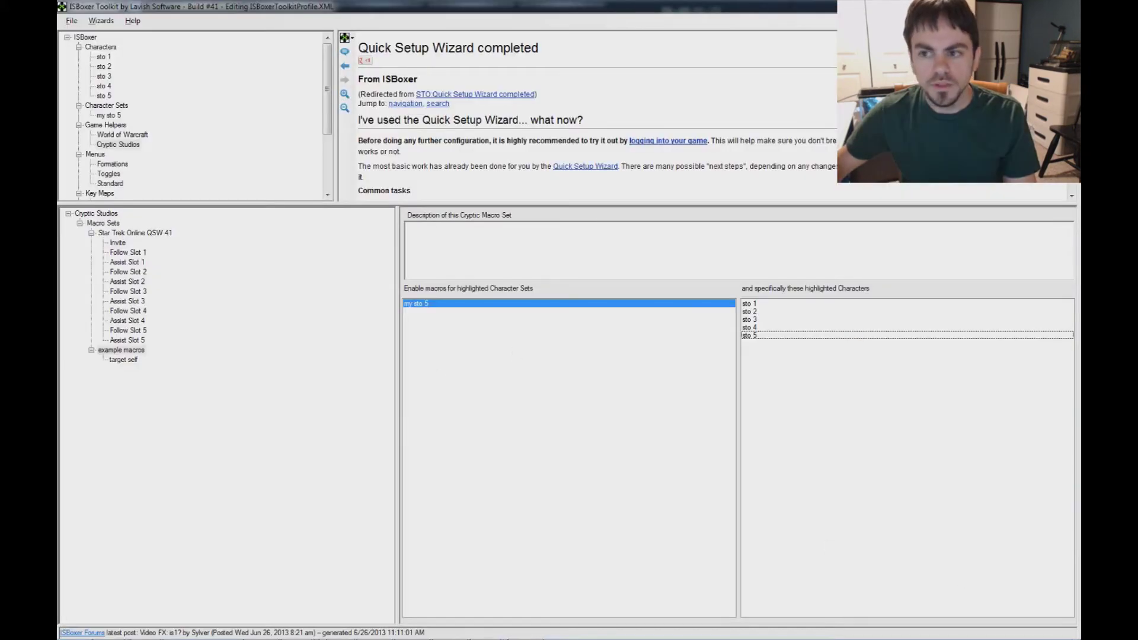
mouse_move(145, 631)
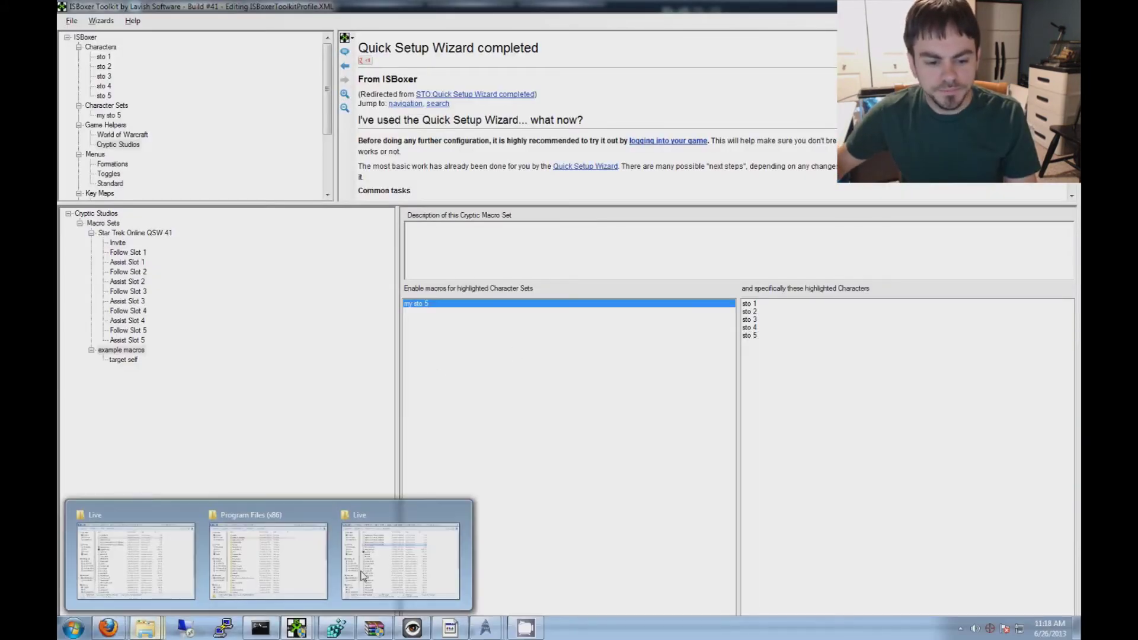
click(405, 537)
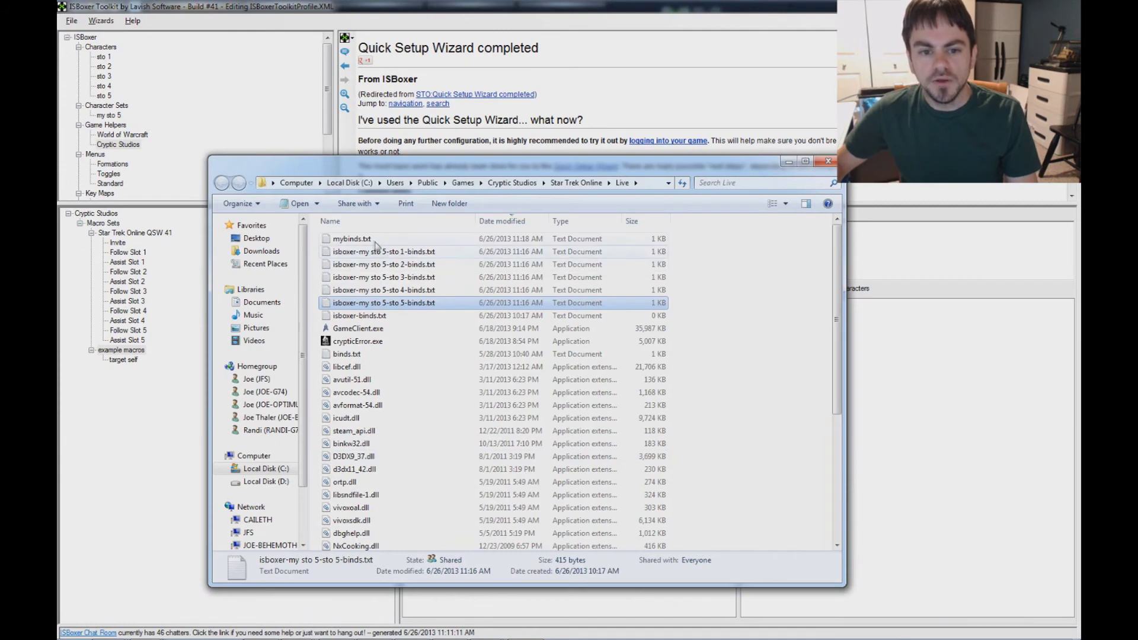
double_click(353, 239)
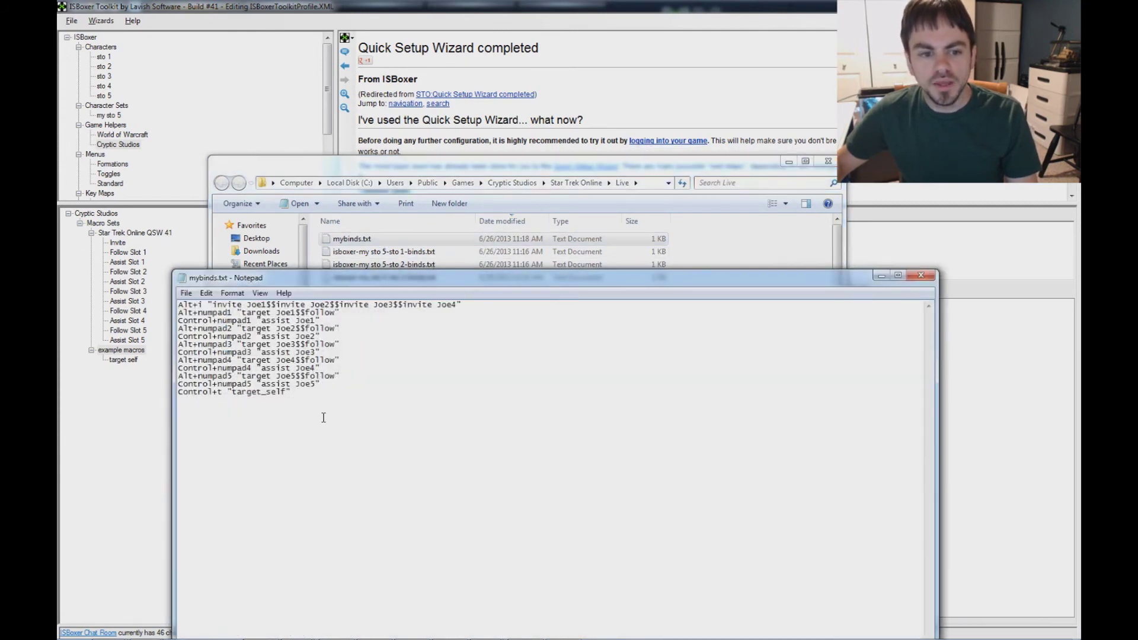
drag(320, 421, 84, 247)
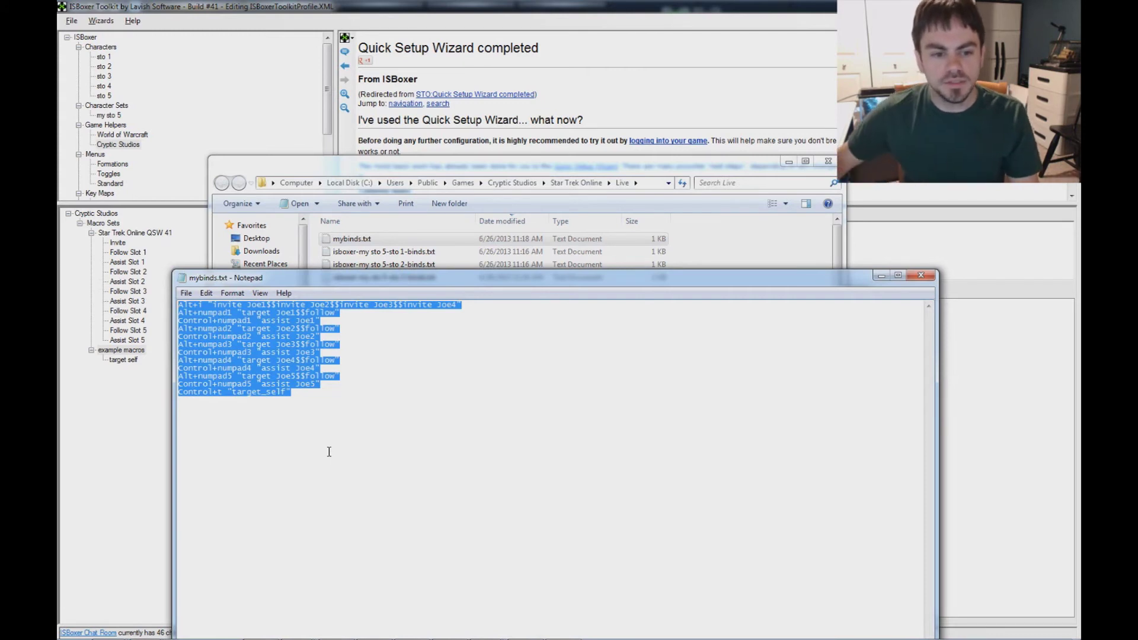
click(292, 431)
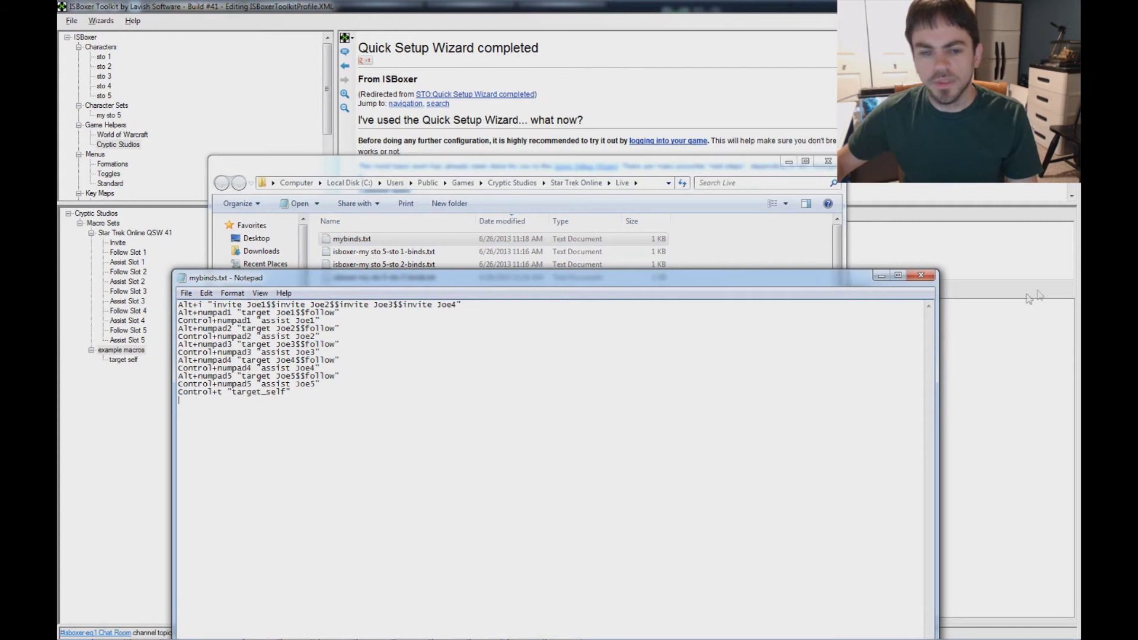
click(922, 276)
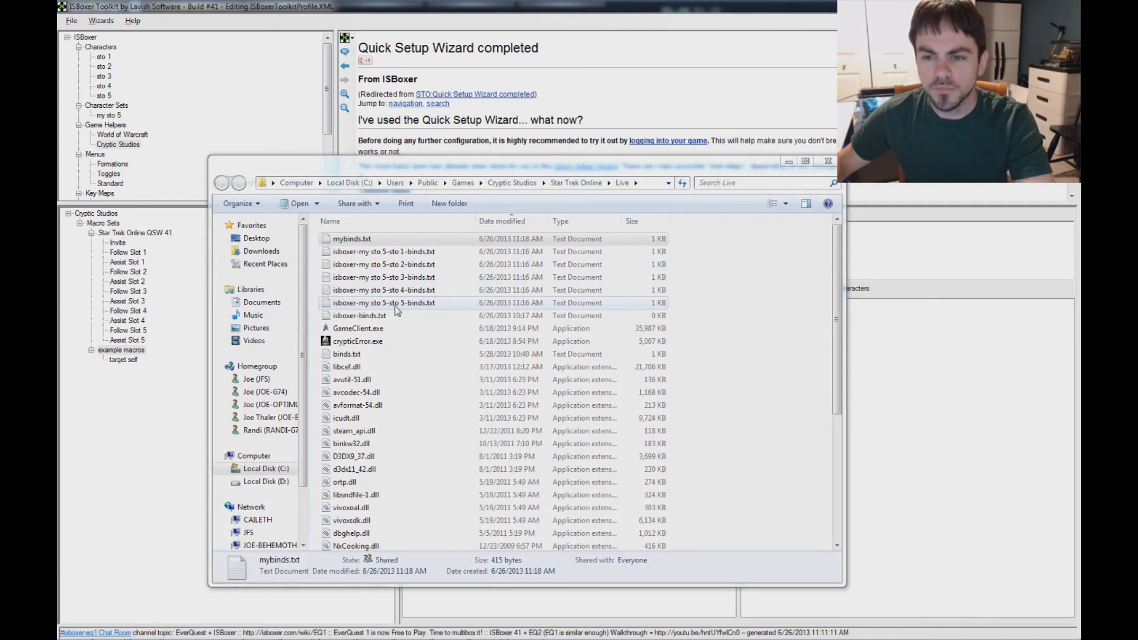
double_click(399, 304)
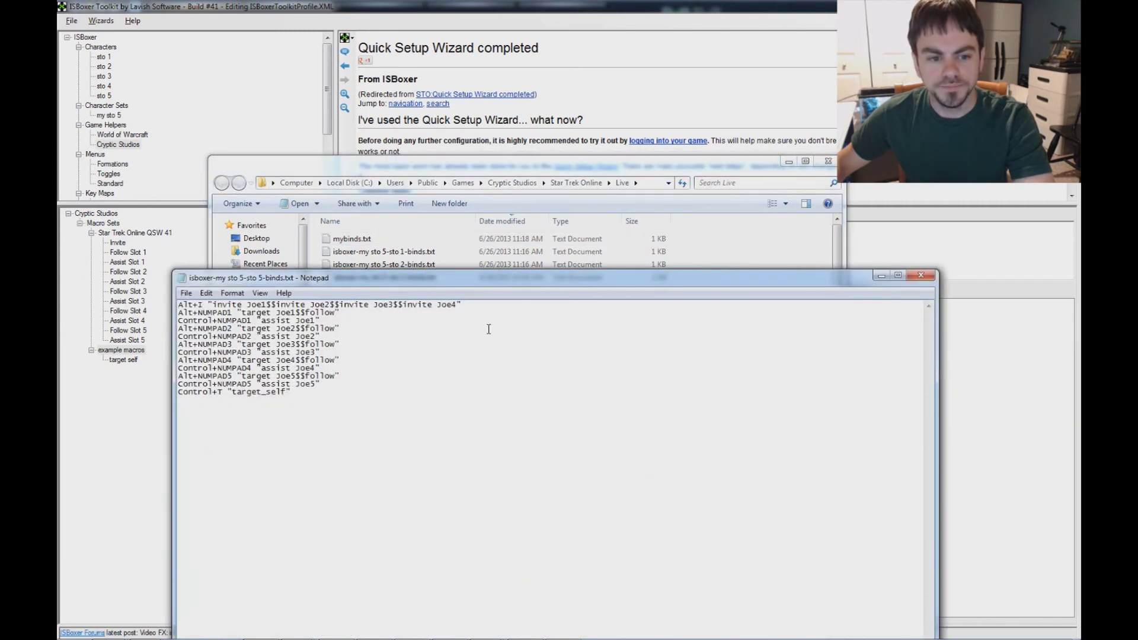
click(916, 277)
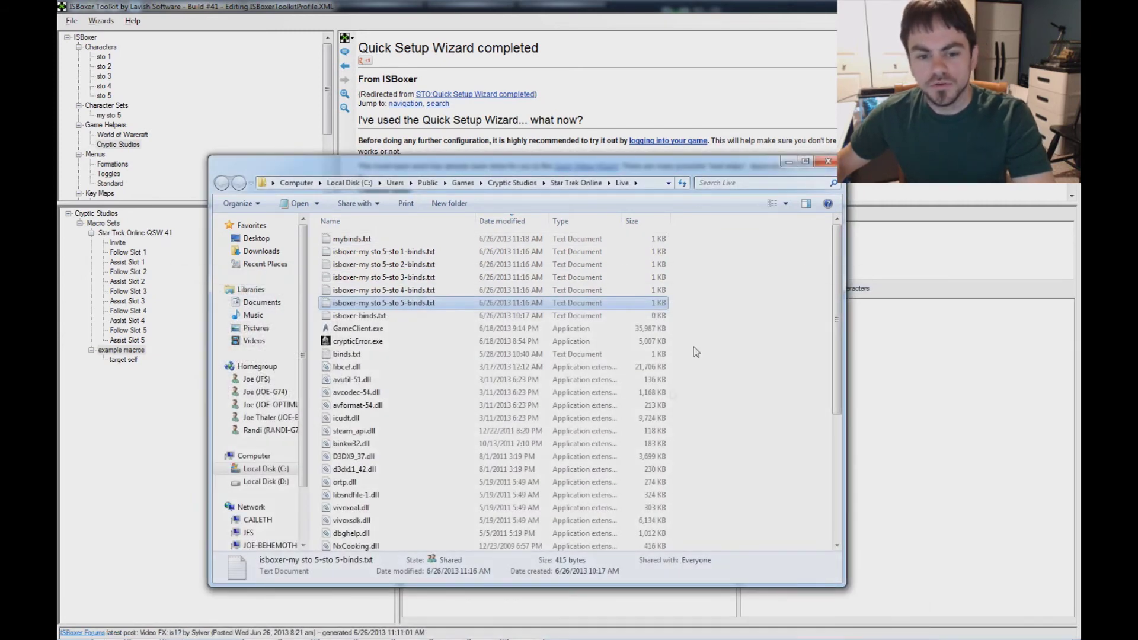
Step: Switch to ISBoxer Toolkit and set the target self macro's key combination to F24 without modifiers
click(147, 472)
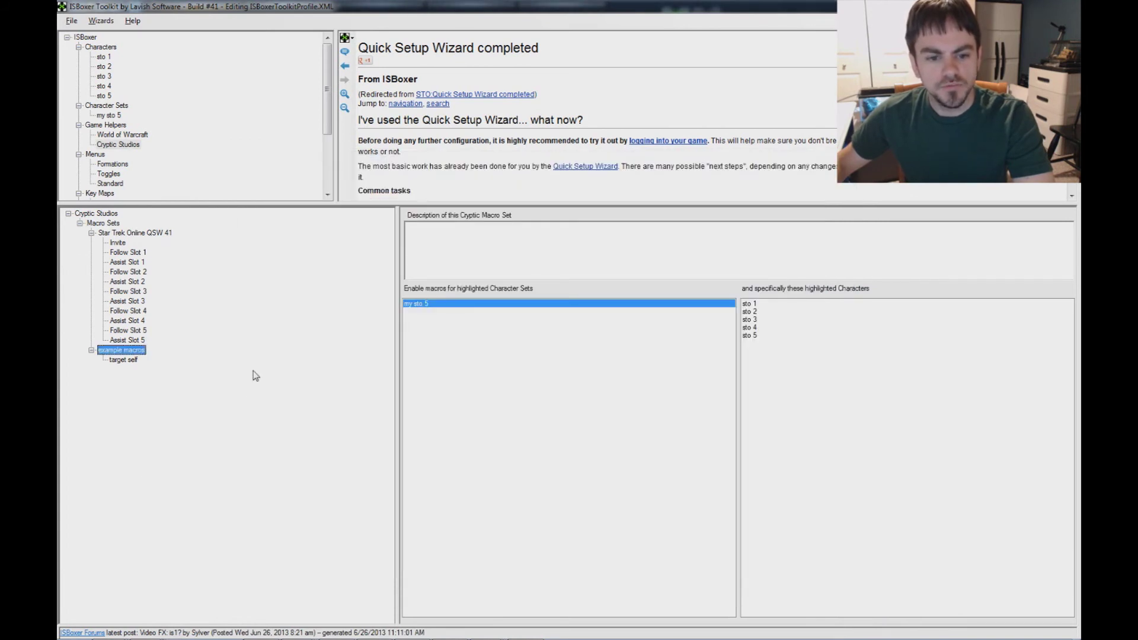
click(141, 340)
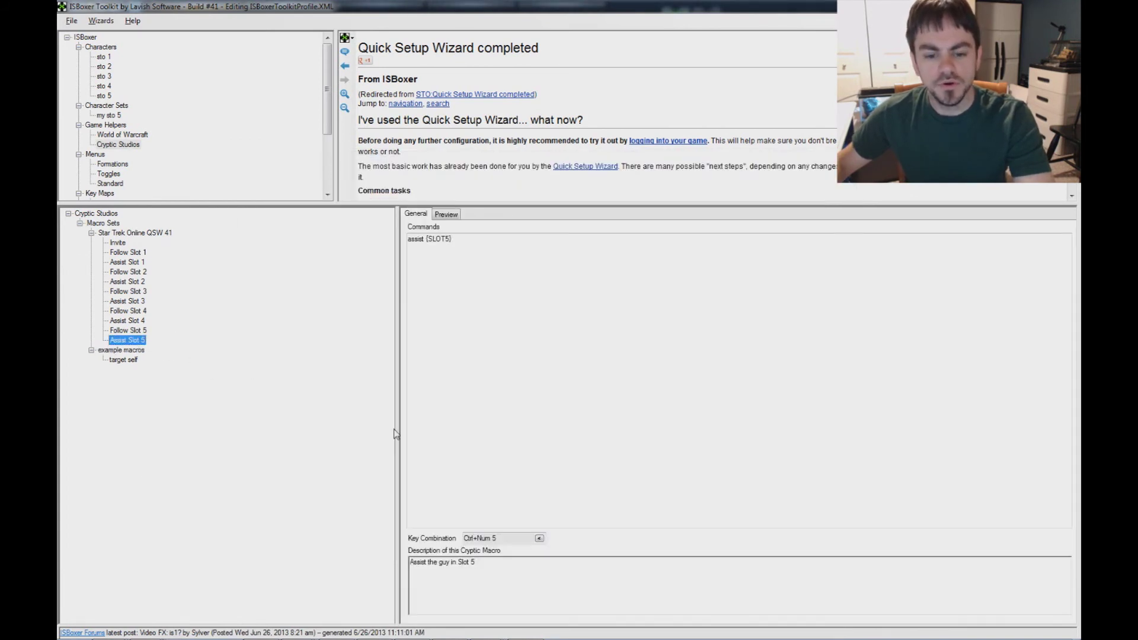
key(Down)
key(Down)
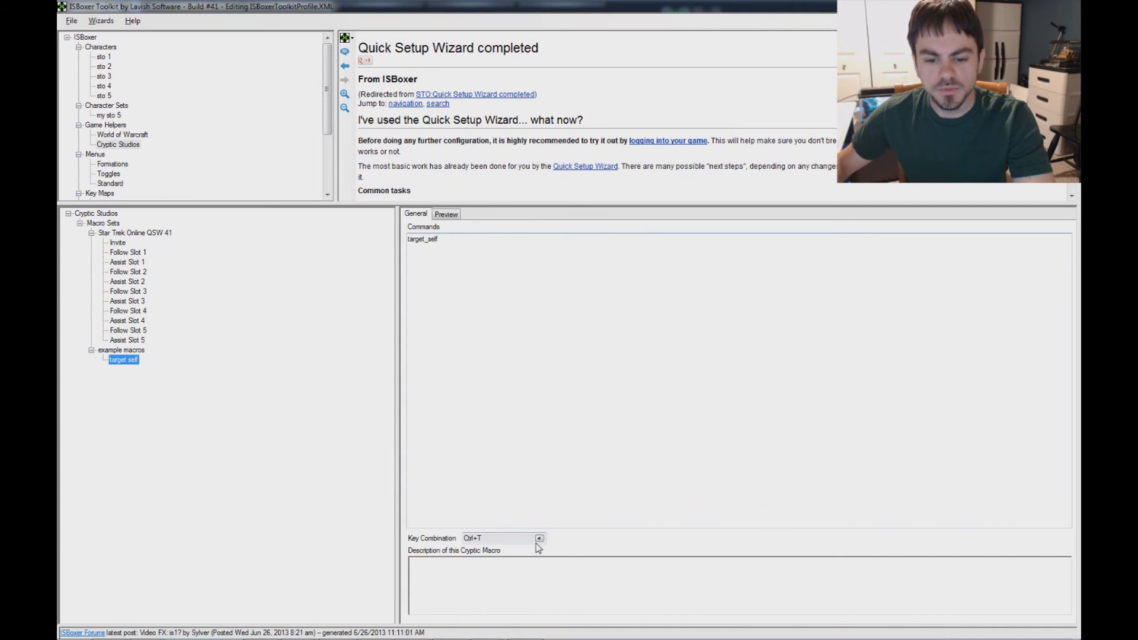
click(539, 539)
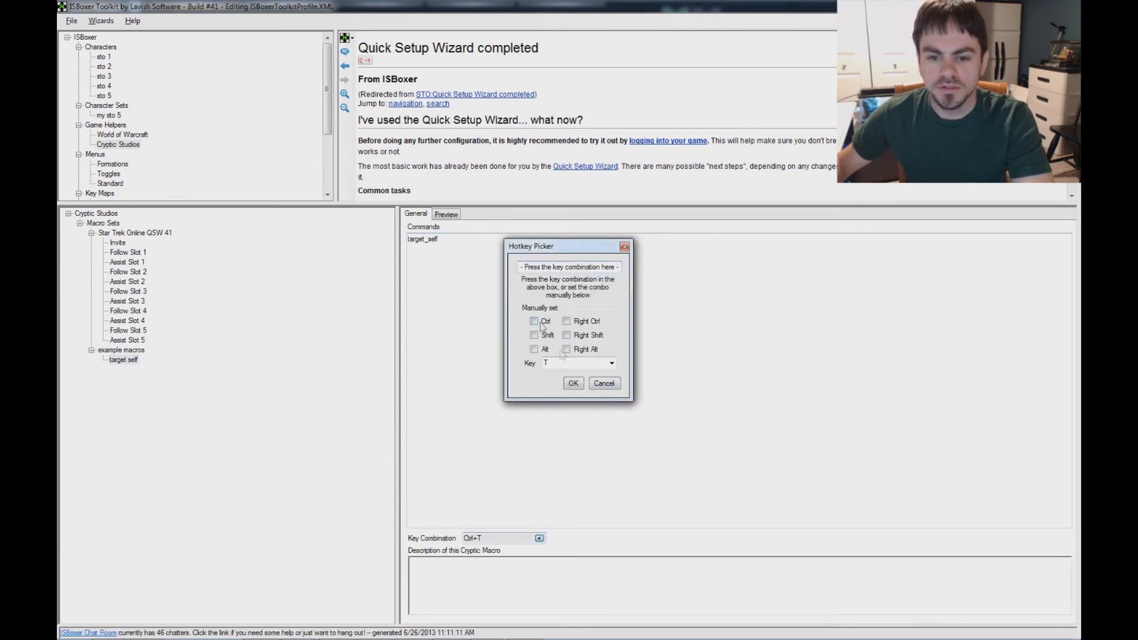
click(612, 364)
drag(612, 430, 613, 530)
click(566, 542)
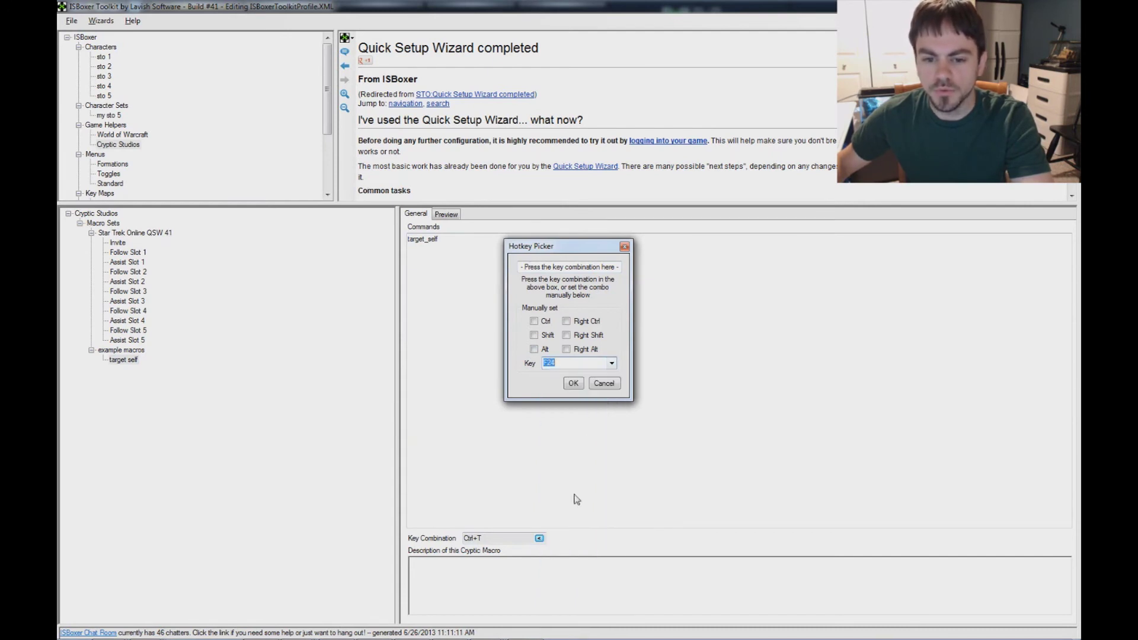
click(573, 384)
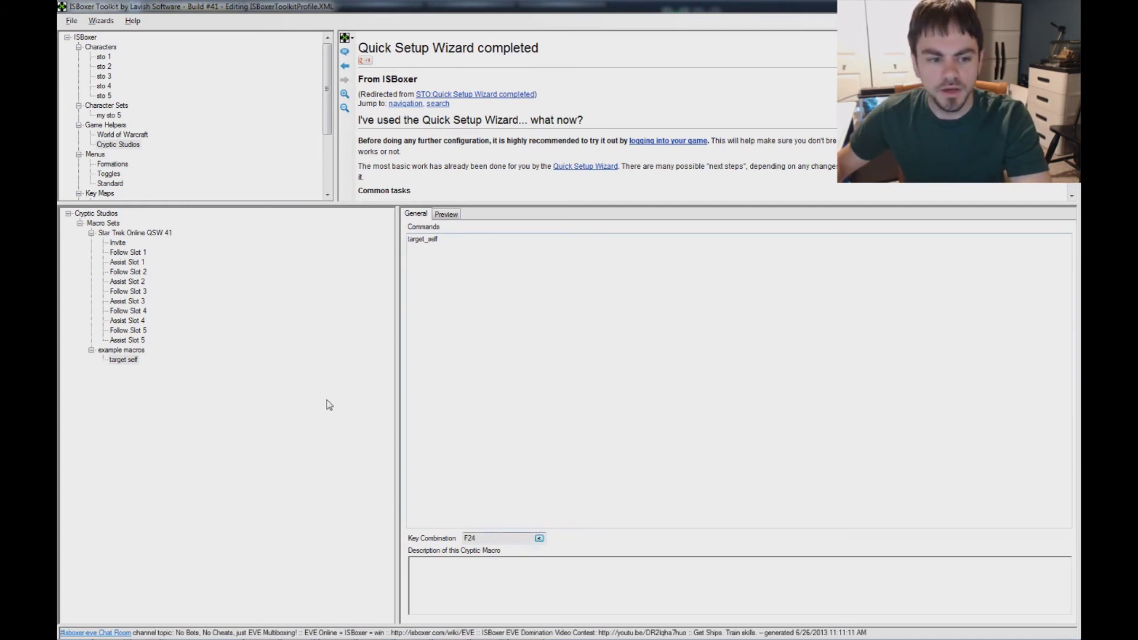
click(539, 538)
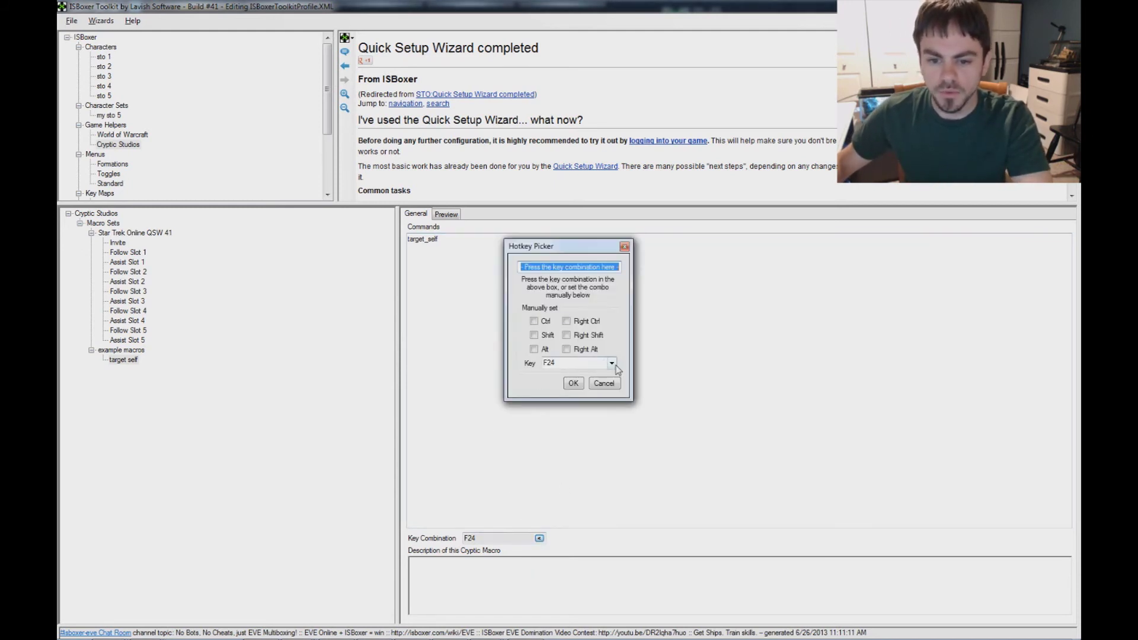
click(613, 364)
drag(611, 563, 604, 393)
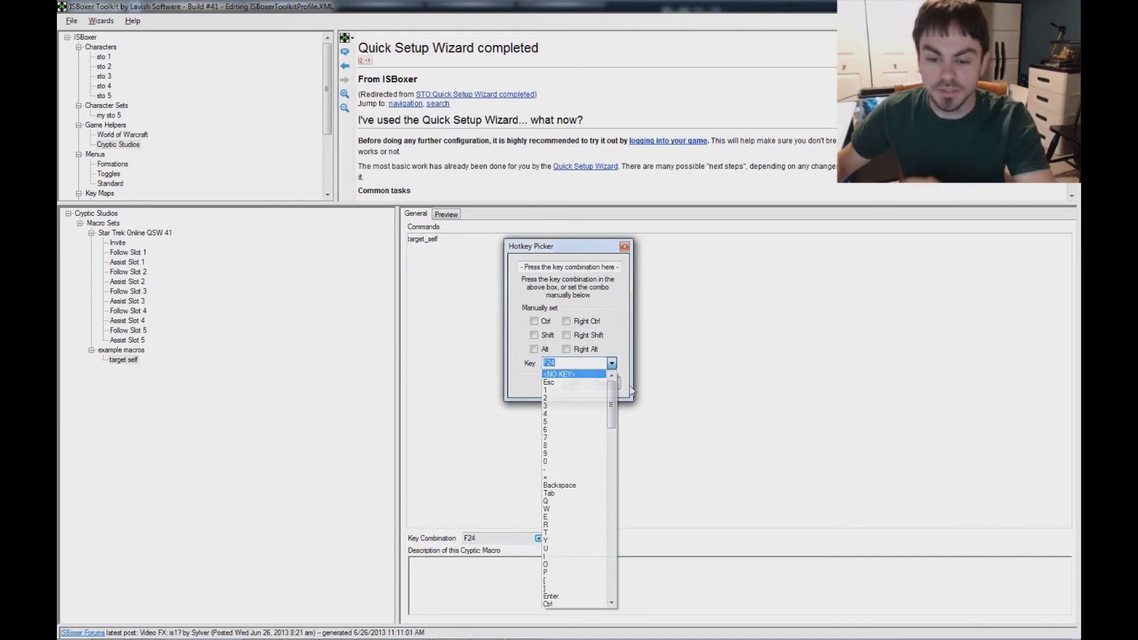
click(632, 390)
key(BackSpace)
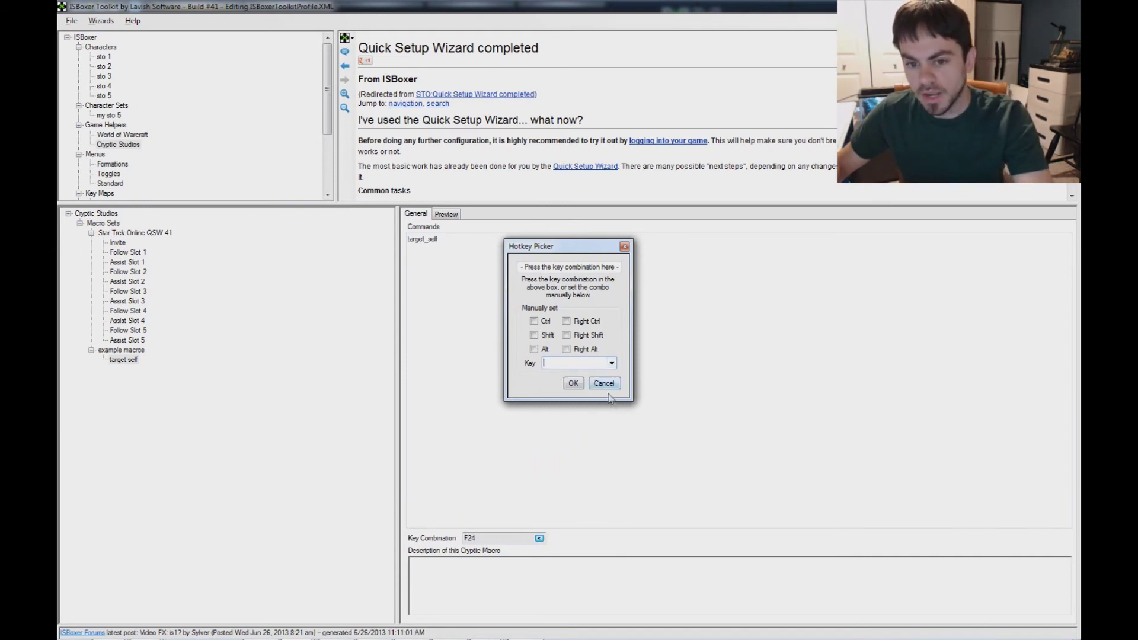
click(604, 384)
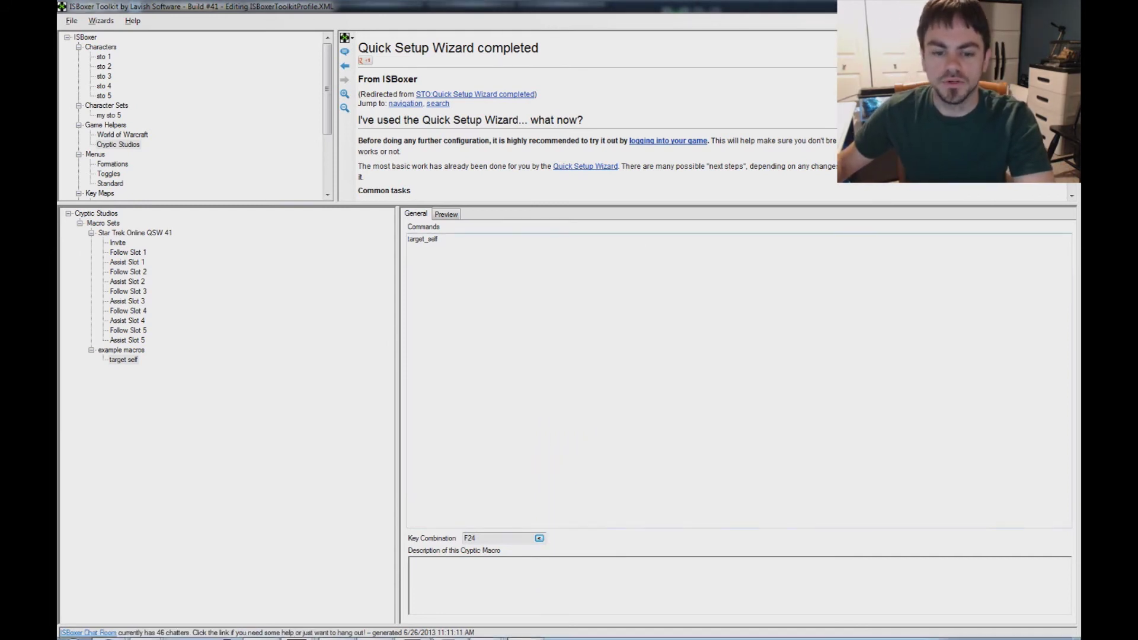
mouse_move(444, 629)
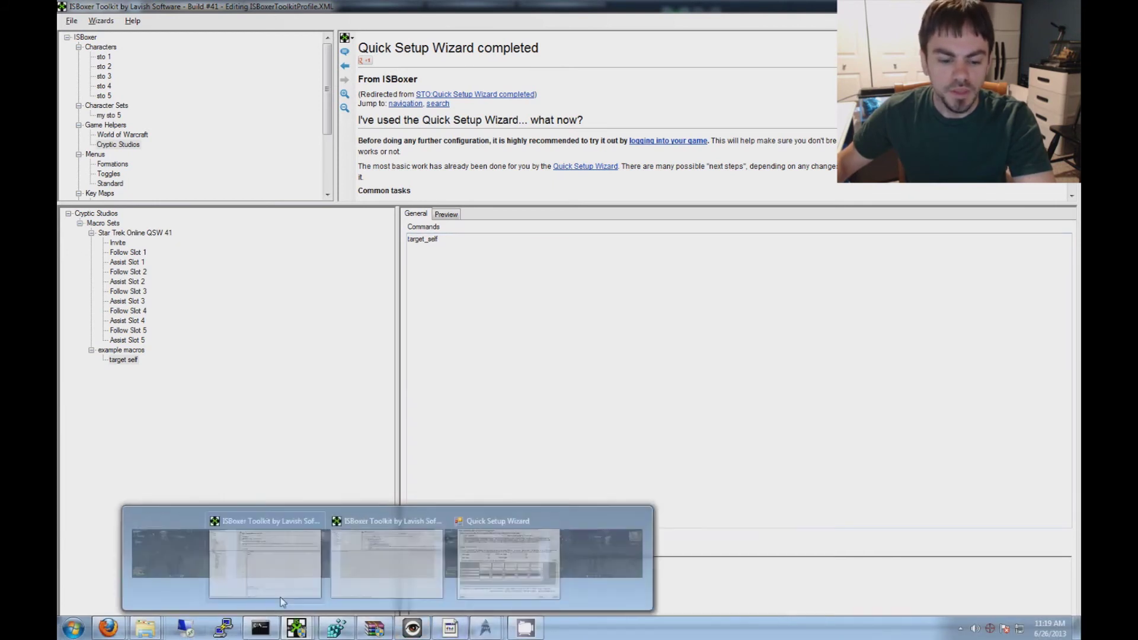
click(287, 418)
mouse_move(225, 628)
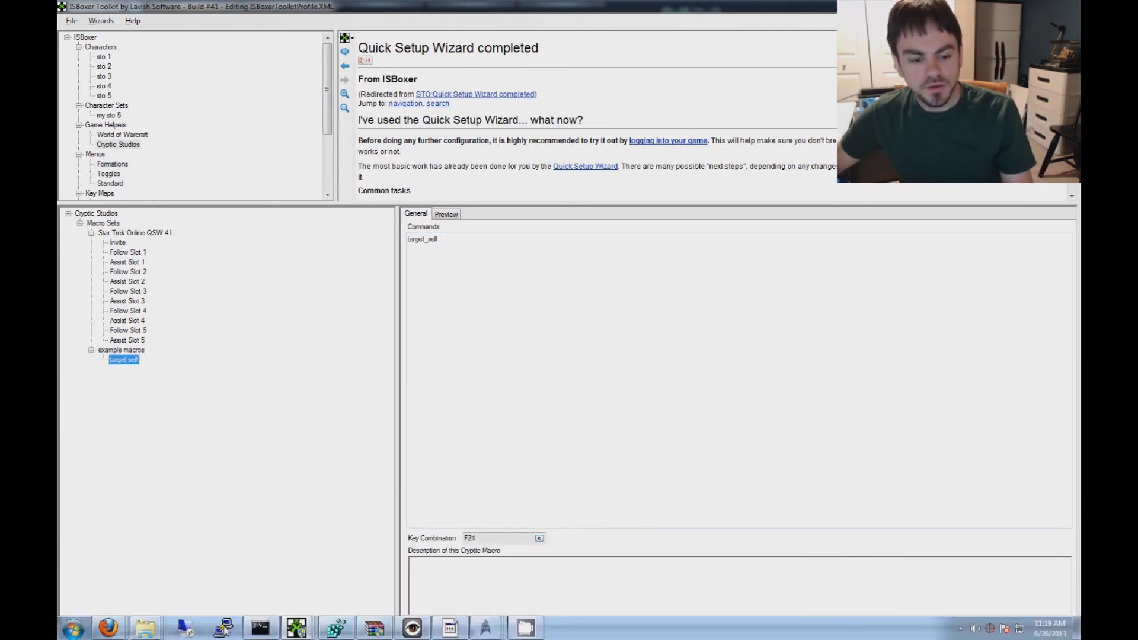
click(146, 631)
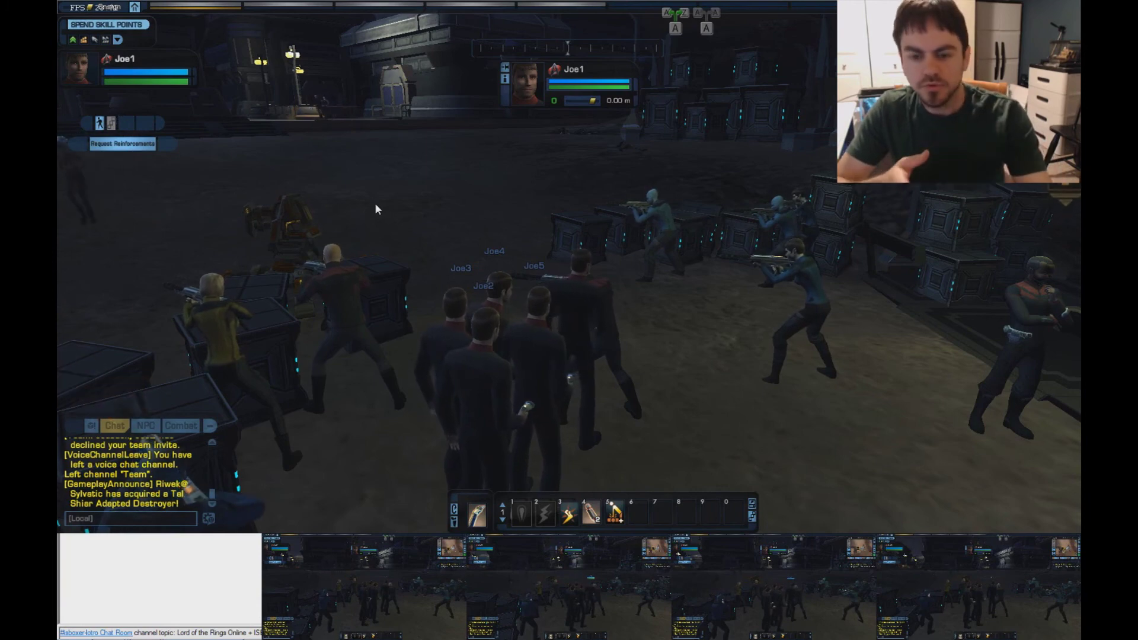
key(alt+Tab)
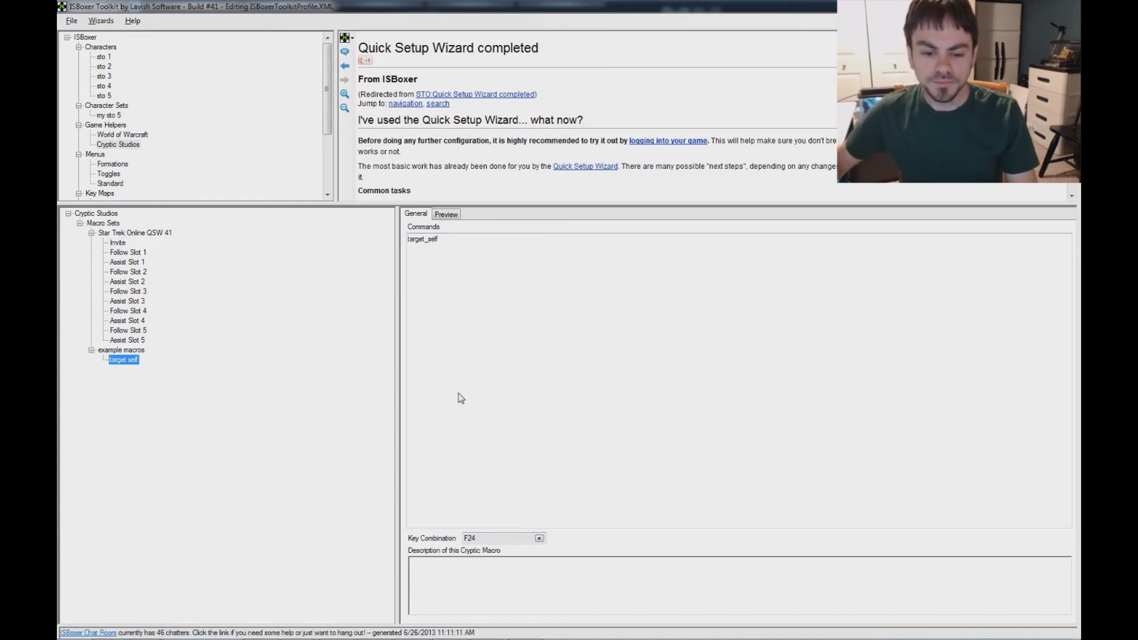
Step: Switch to Star Trek Online, turn broadcasting on, and clear the key binds in all game windows with the chat command /unbind_all
key(alt+Tab)
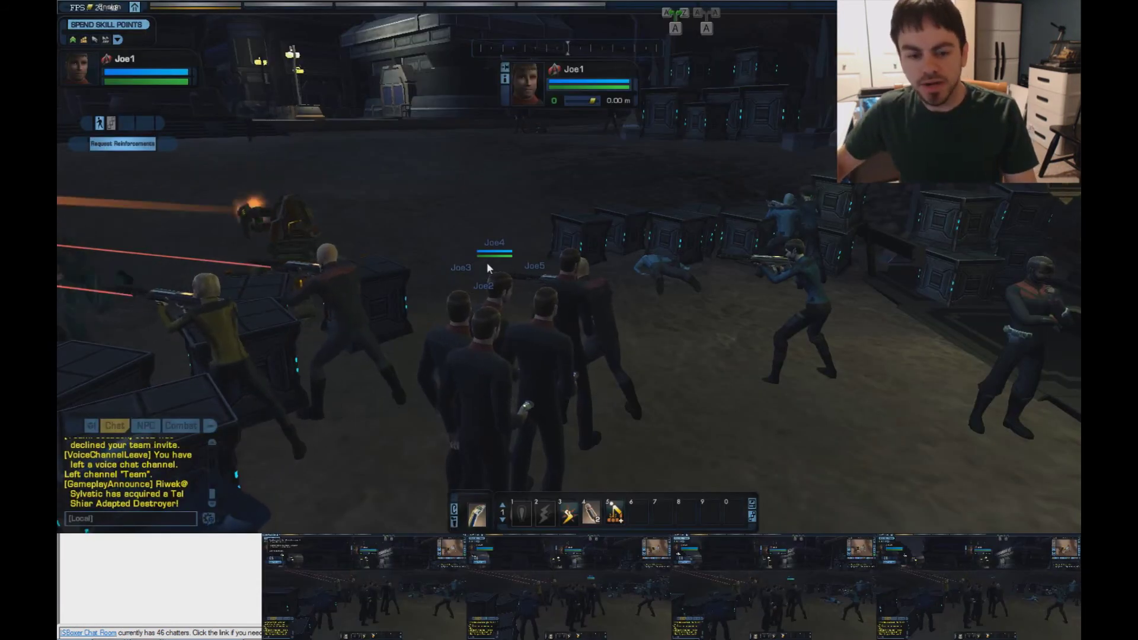
key(Scroll_Lock)
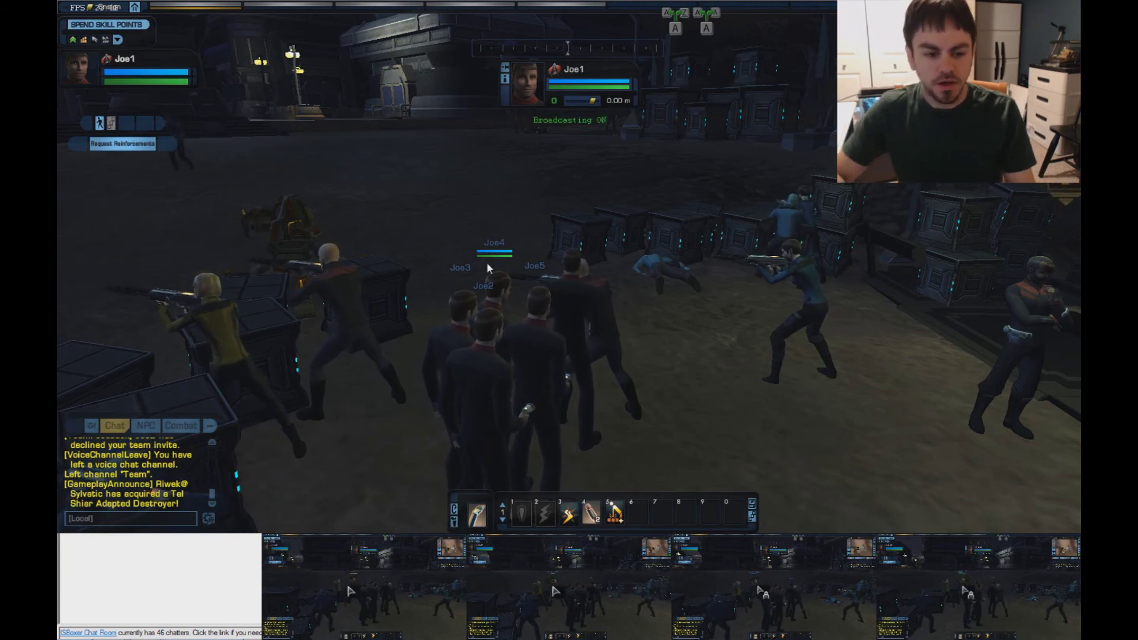
text(/)
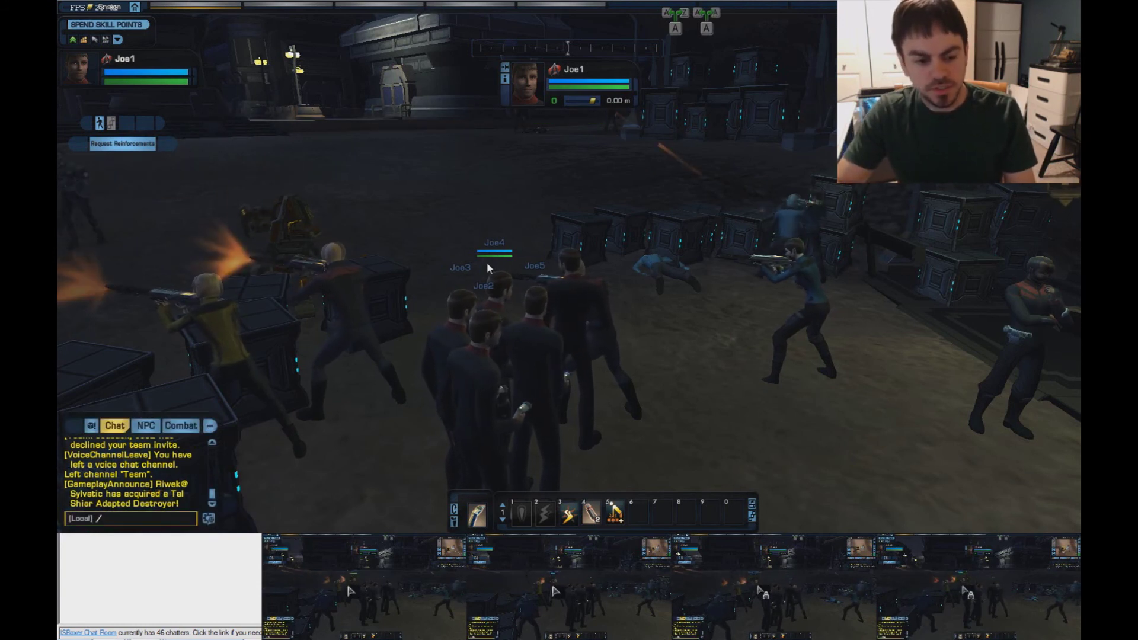
text(unb)
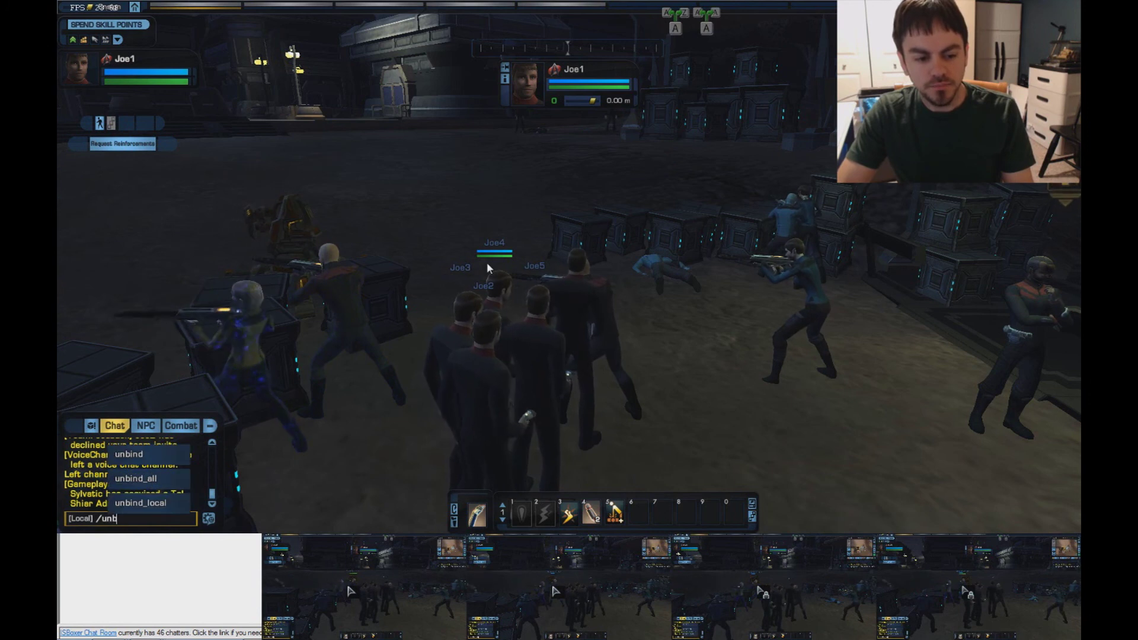
text(nbind_all)
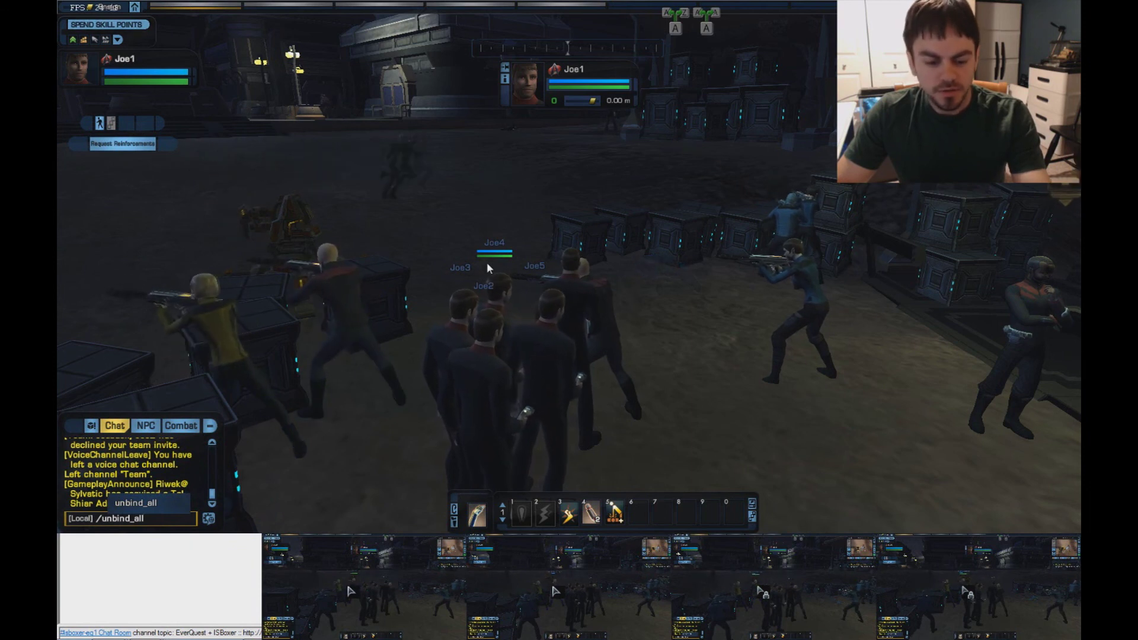
key(Return)
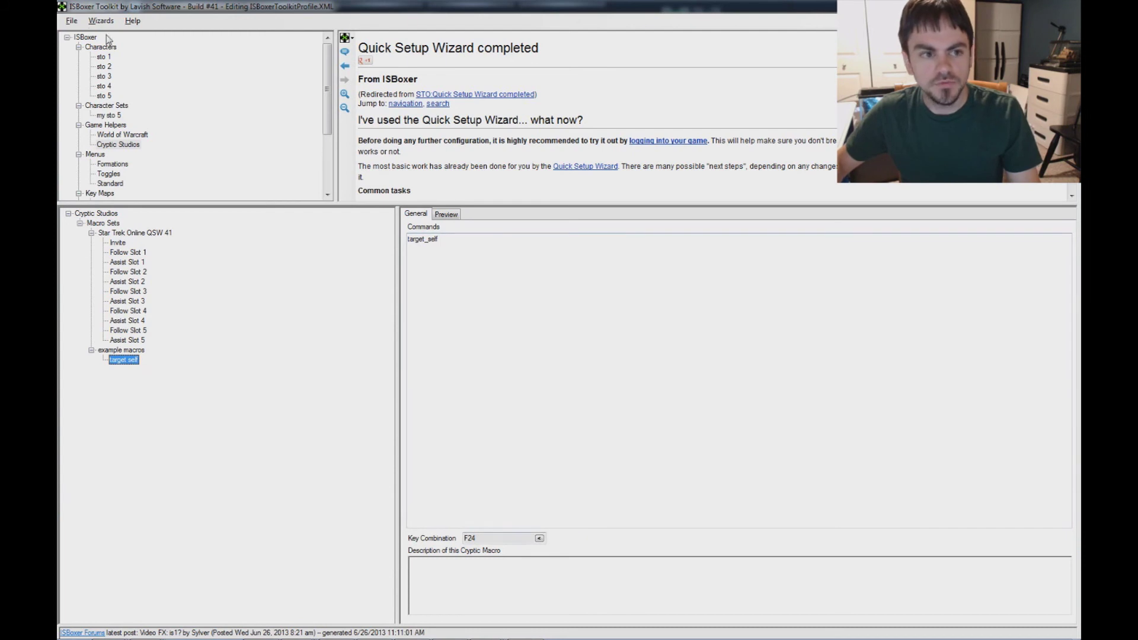
Step: Switch to ISBoxer Toolkit, export the configuration to Inner Space, and return to the game
click(71, 20)
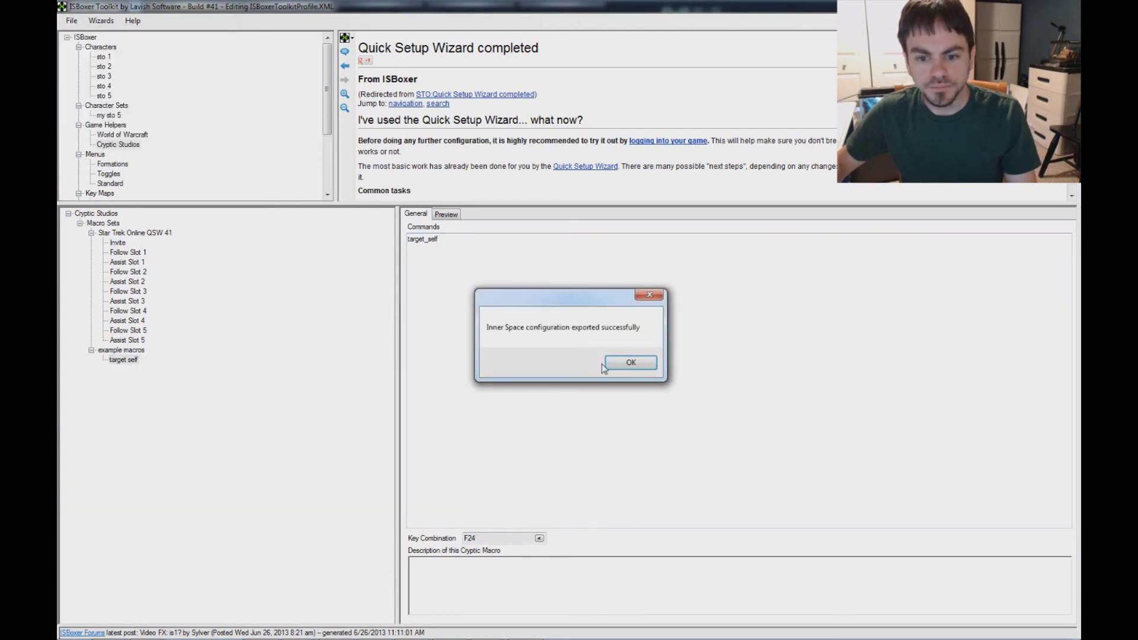
click(617, 361)
key(alt+Tab)
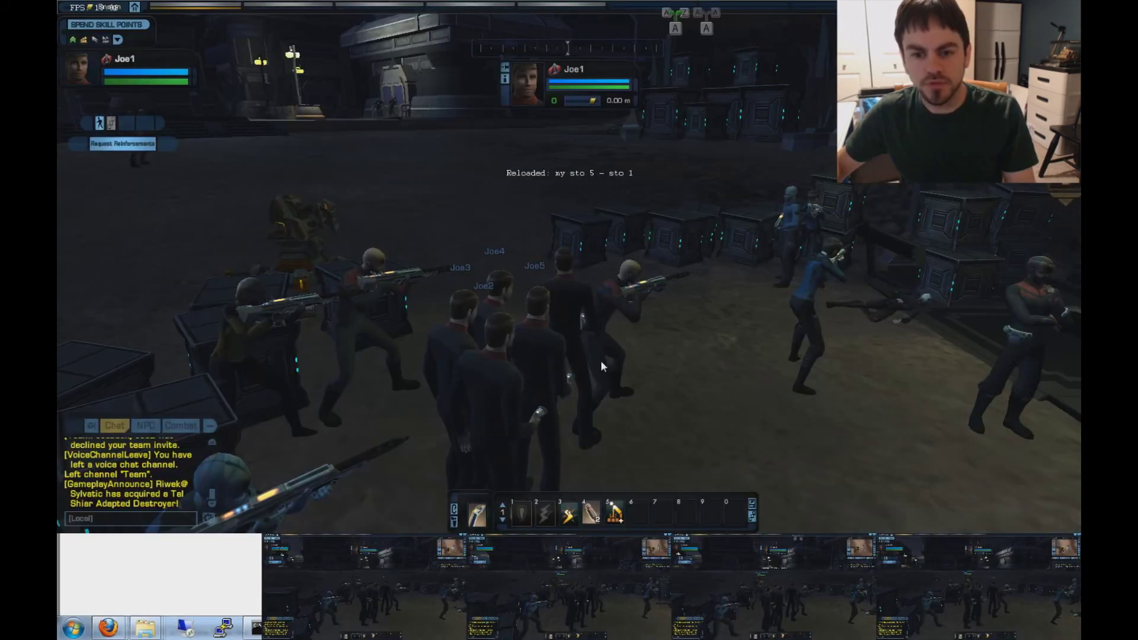
Step: With broadcasting on, load the generated binds in all game windows with the chat command /bind_load_file isboxer-binds.txt
text(/bind)
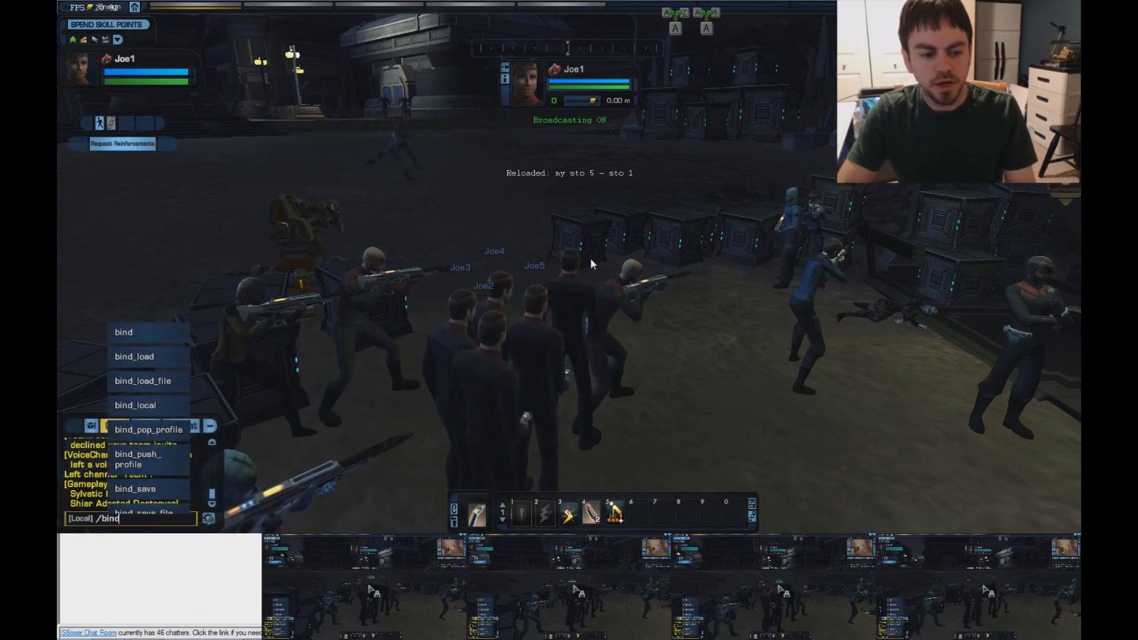
text(_load_f)
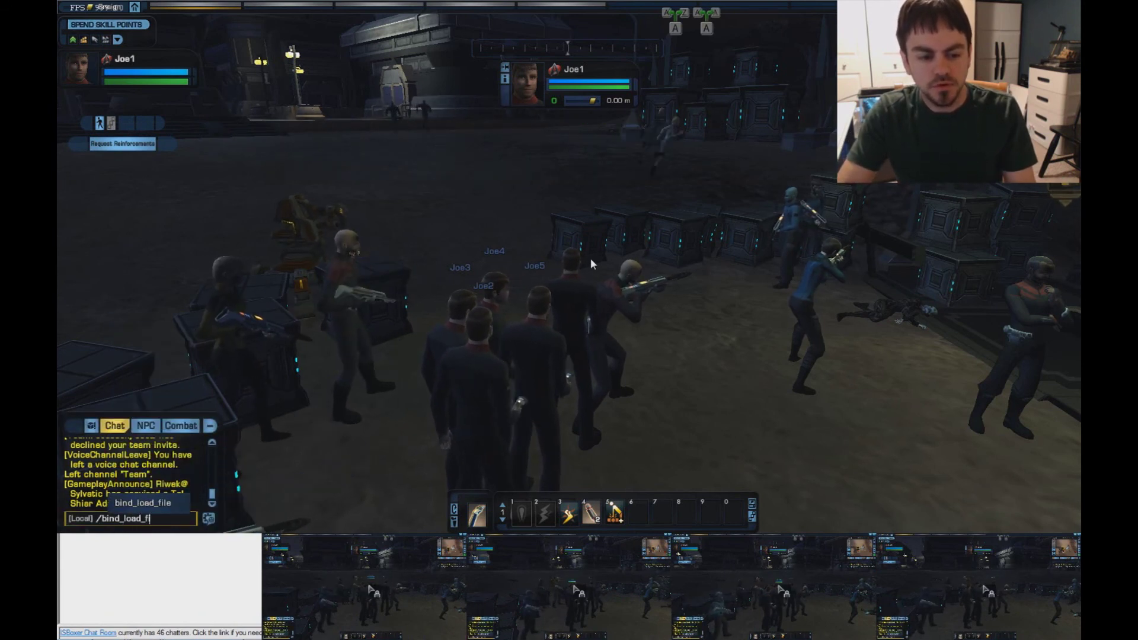
text(ile isboxer-binds.txt)
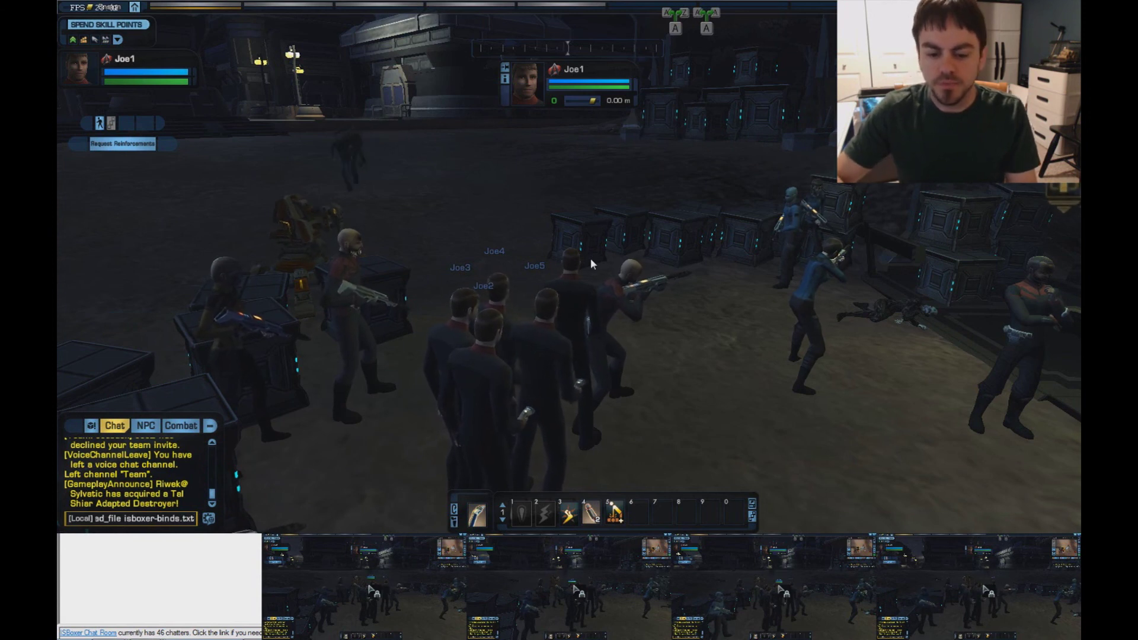
key(Return)
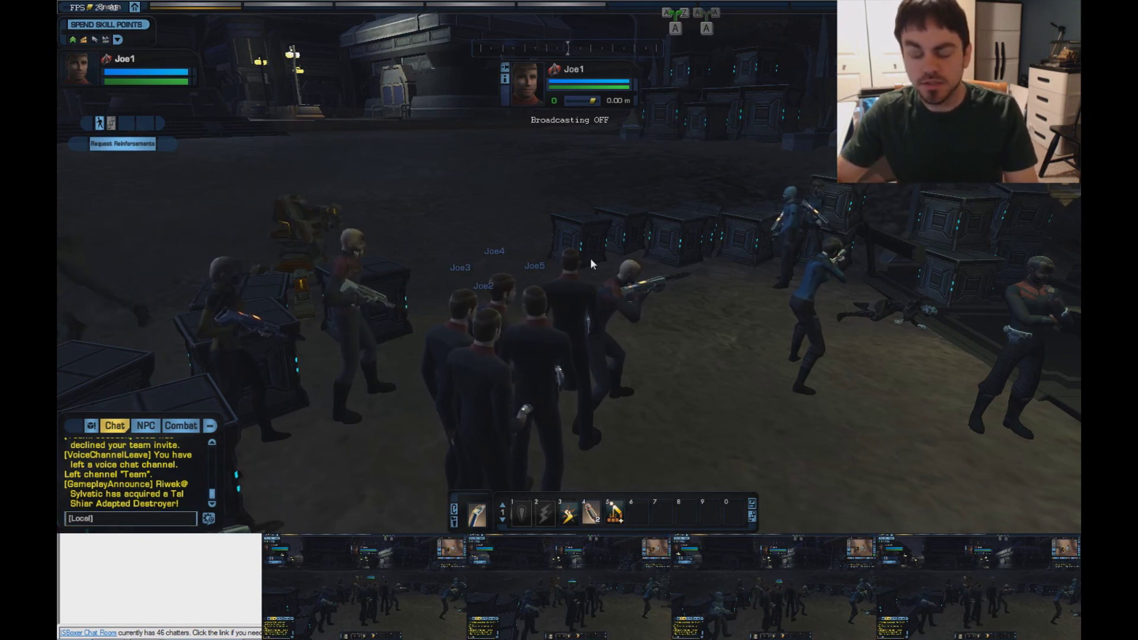
Step: With broadcasting off, save the first character's key binds with the chat command /bind_save_file mybinds2.txt
text(/bind_sav)
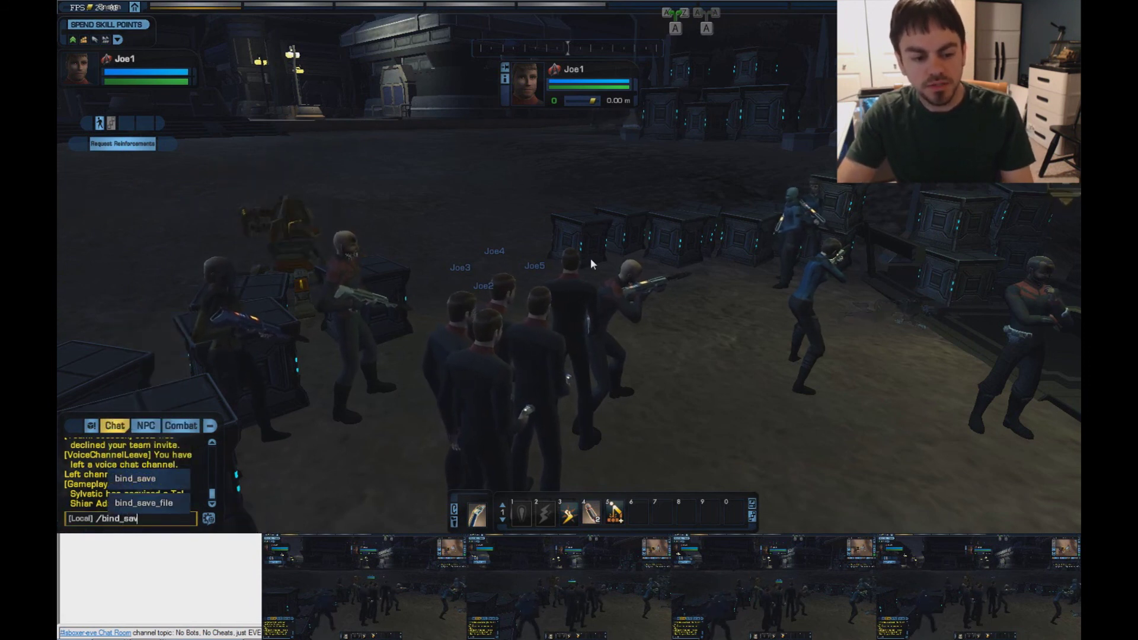
text(e_file mybinds2.txt)
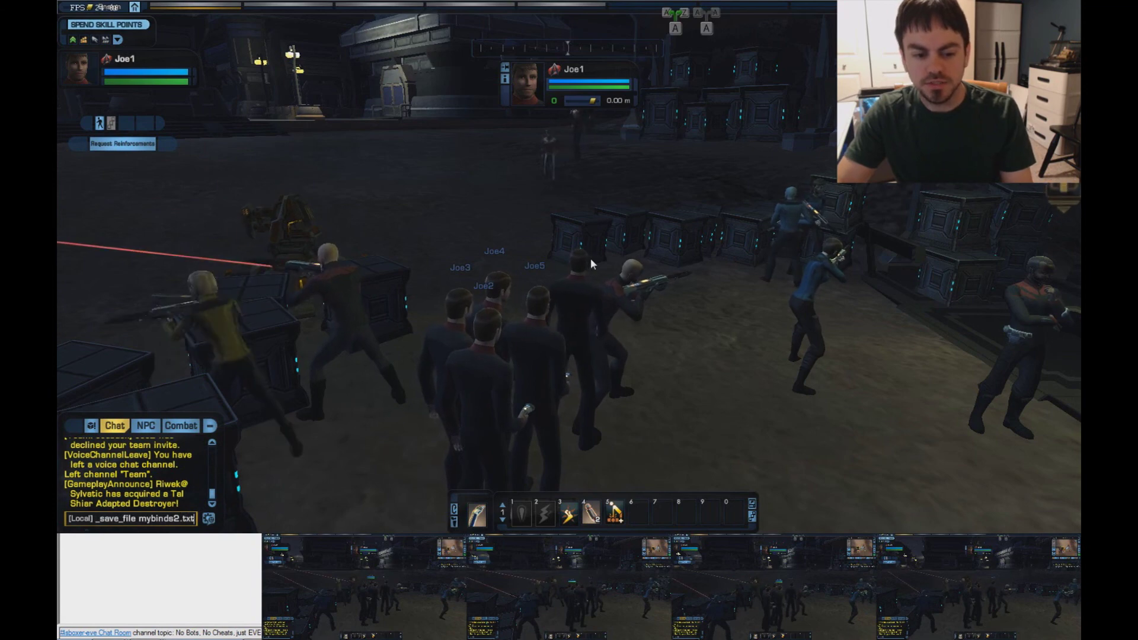
key(Return)
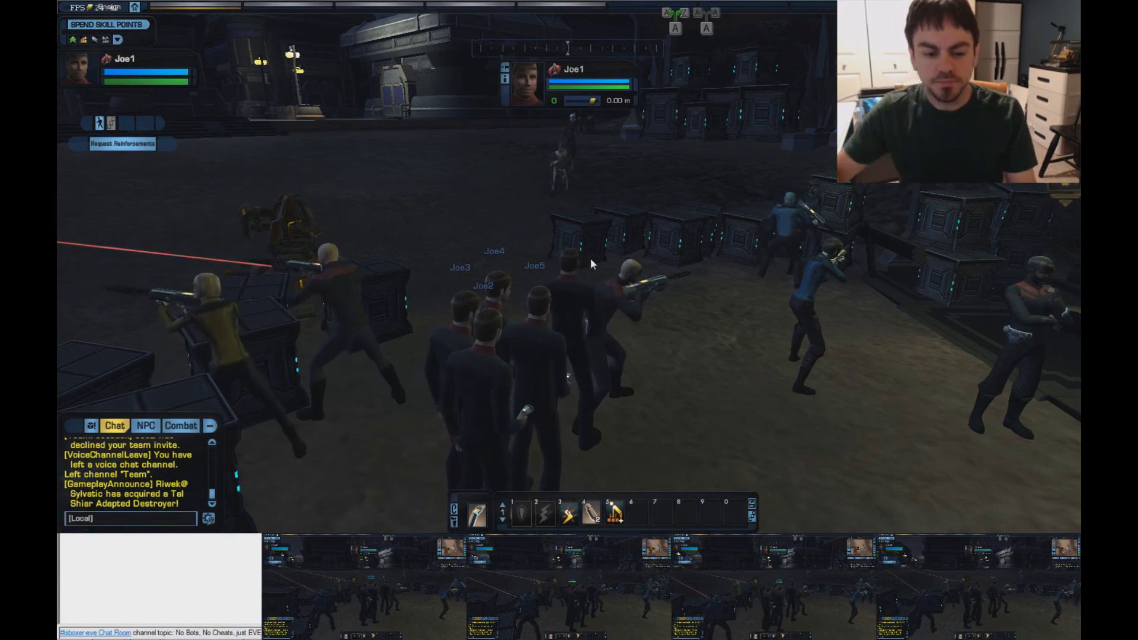
Step: Switch to Windows Explorer's Live folder, review the saved binds of mybinds2.txt in Notepad, and return to the game
mouse_move(148, 632)
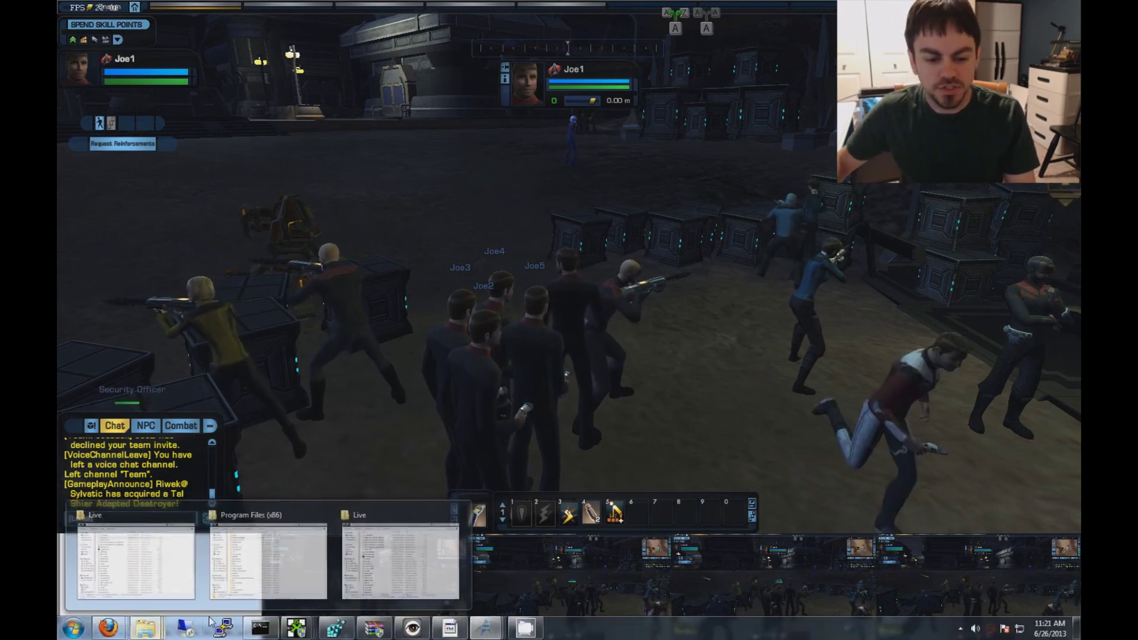
click(398, 560)
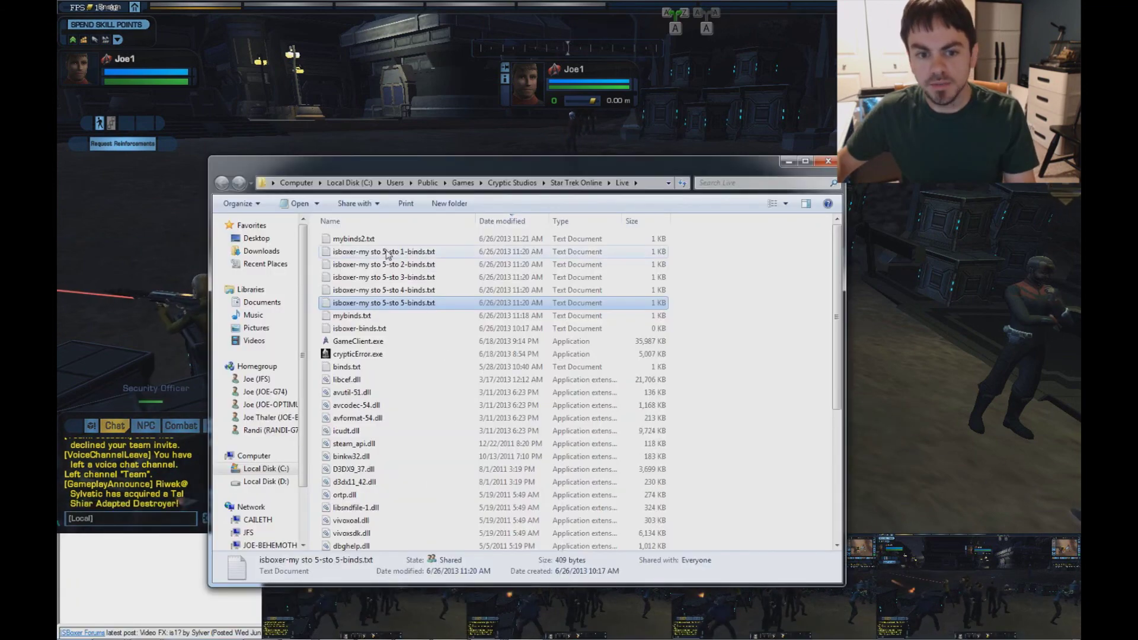
double_click(354, 239)
drag(401, 422, 235, 297)
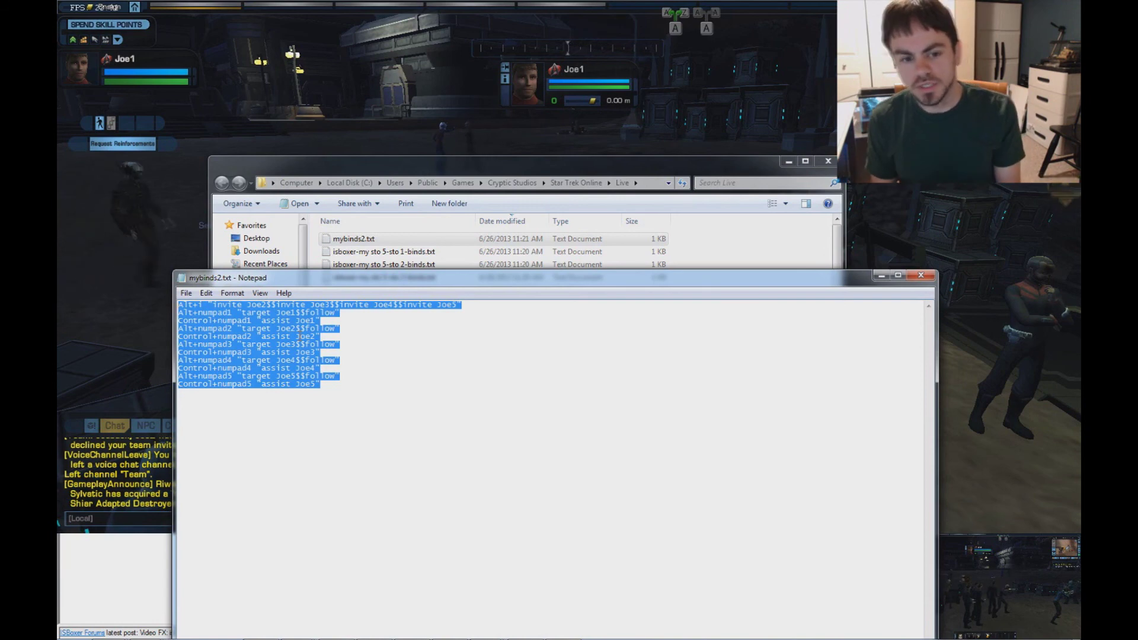
click(523, 419)
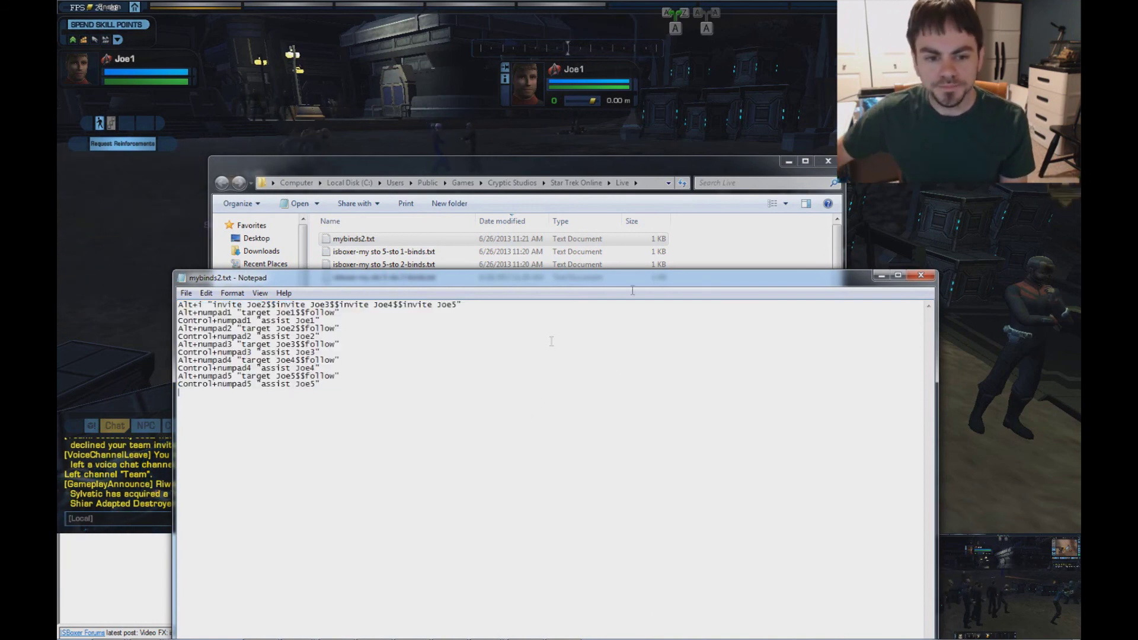
click(485, 130)
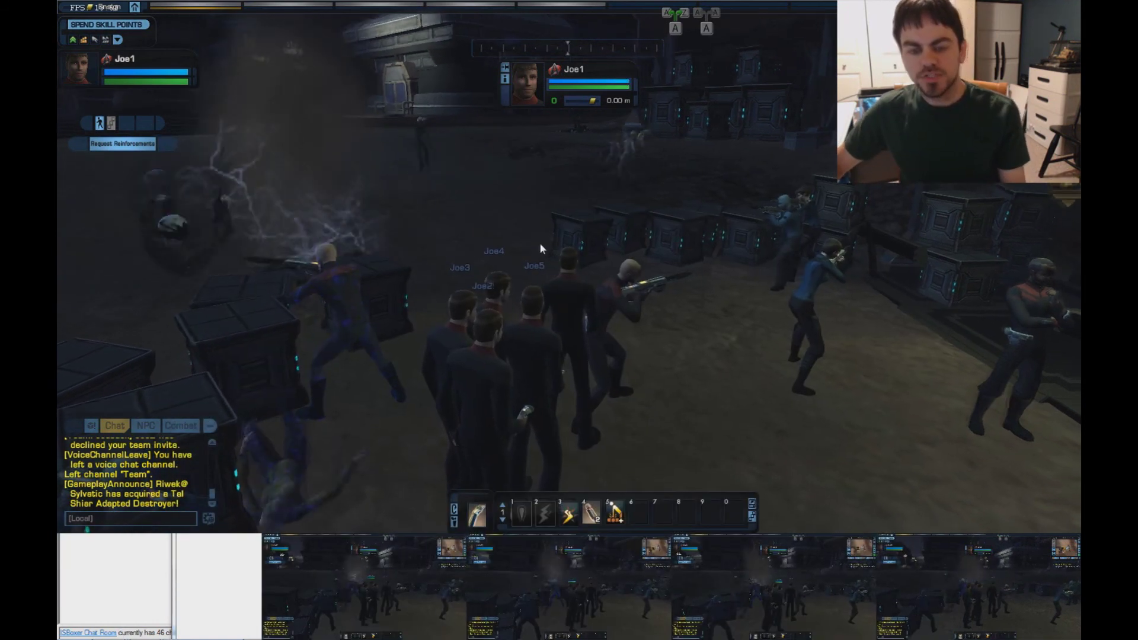